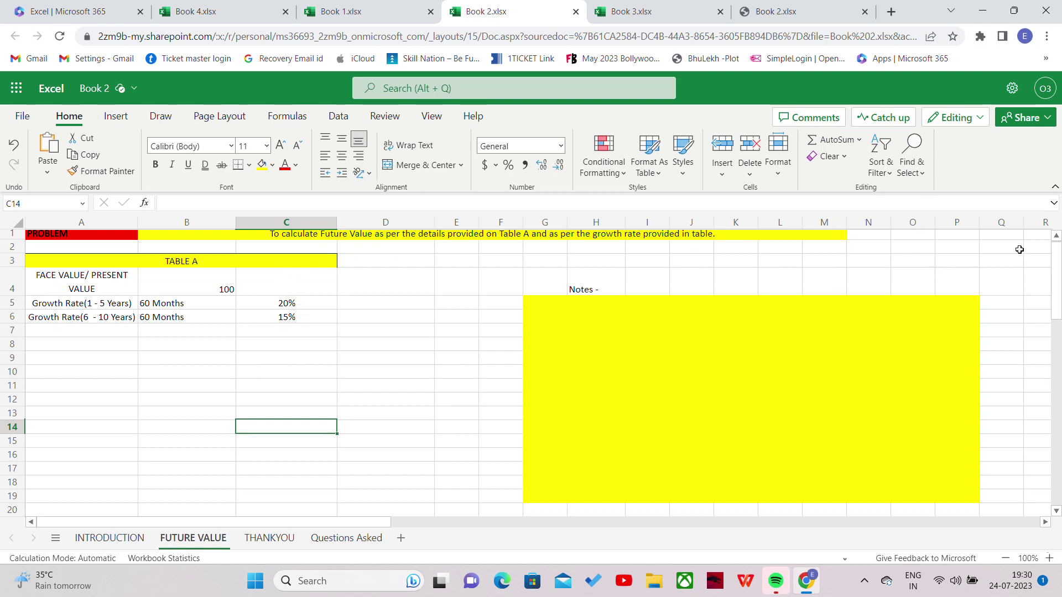
Review the problem statement and Table A's present value, periods and growth rates on the FUTURE VALUE sheet.
left_click(1057, 238)
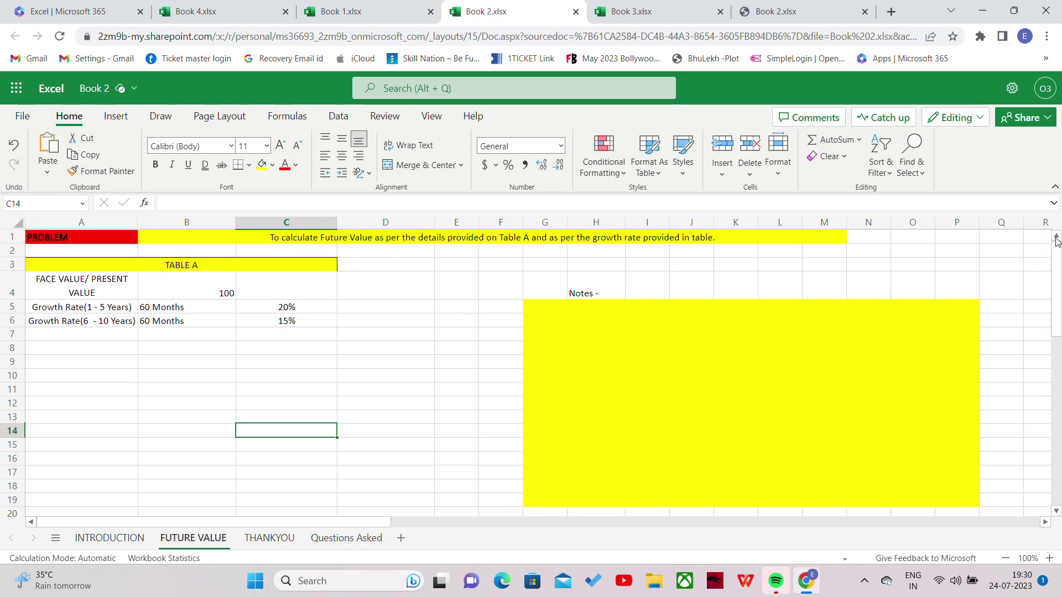
double_click(193, 538)
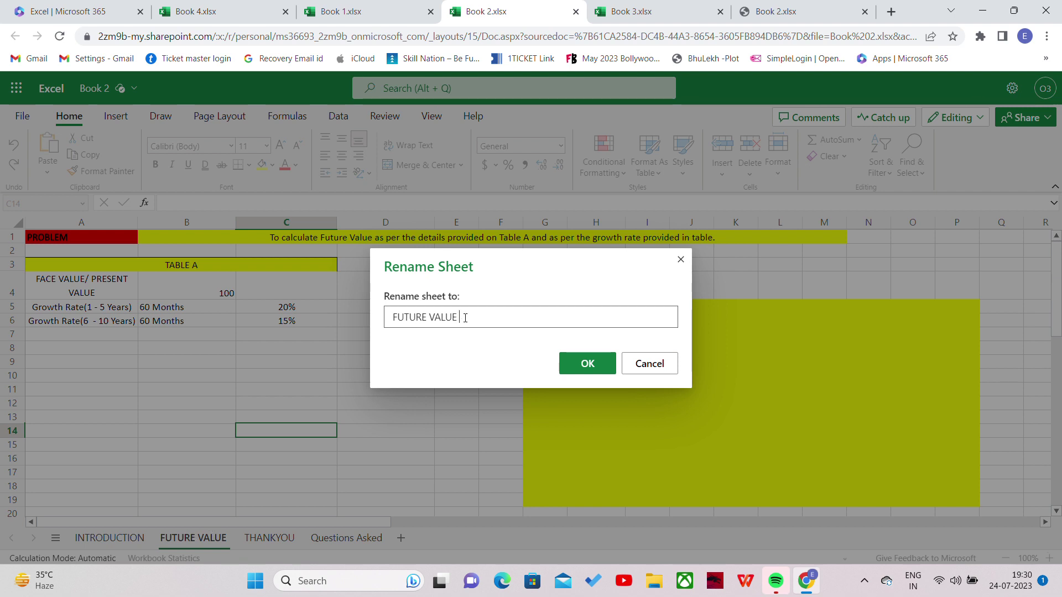
left_click(593, 363)
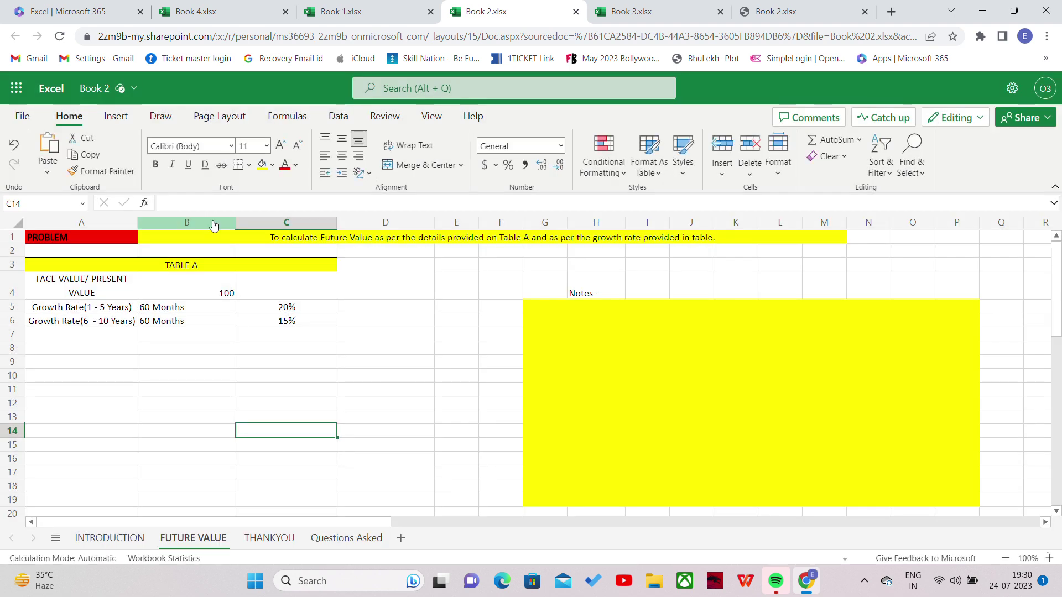
left_click(72, 236)
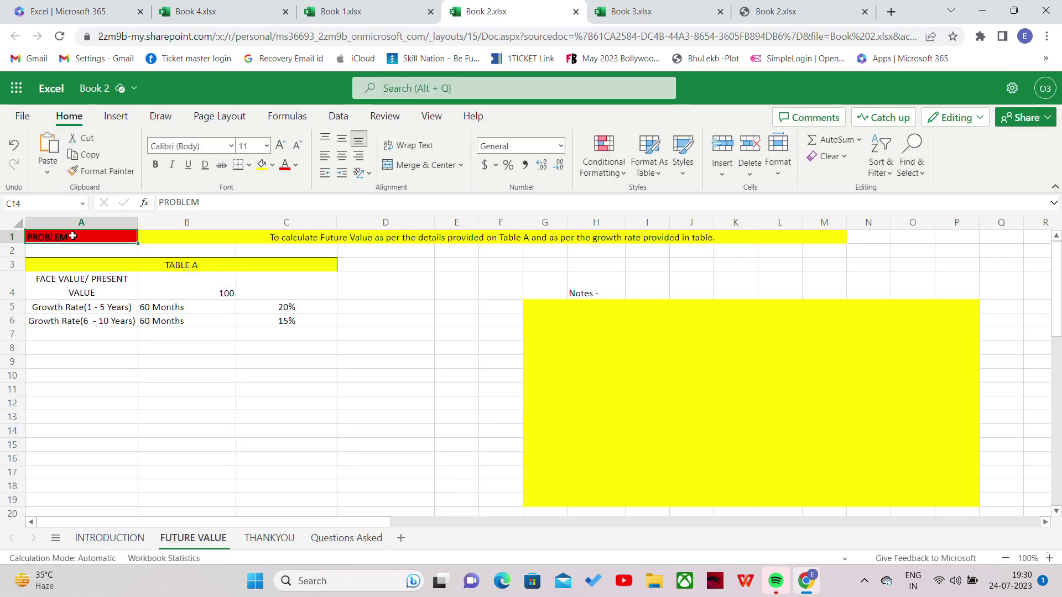
left_click(306, 239)
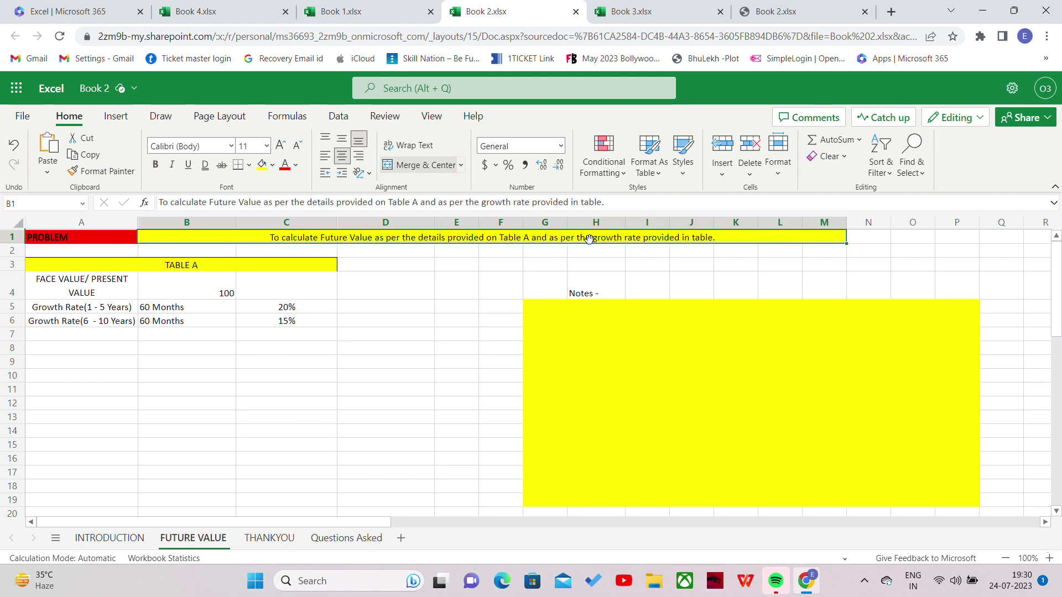
left_click(77, 287)
left_click(187, 294)
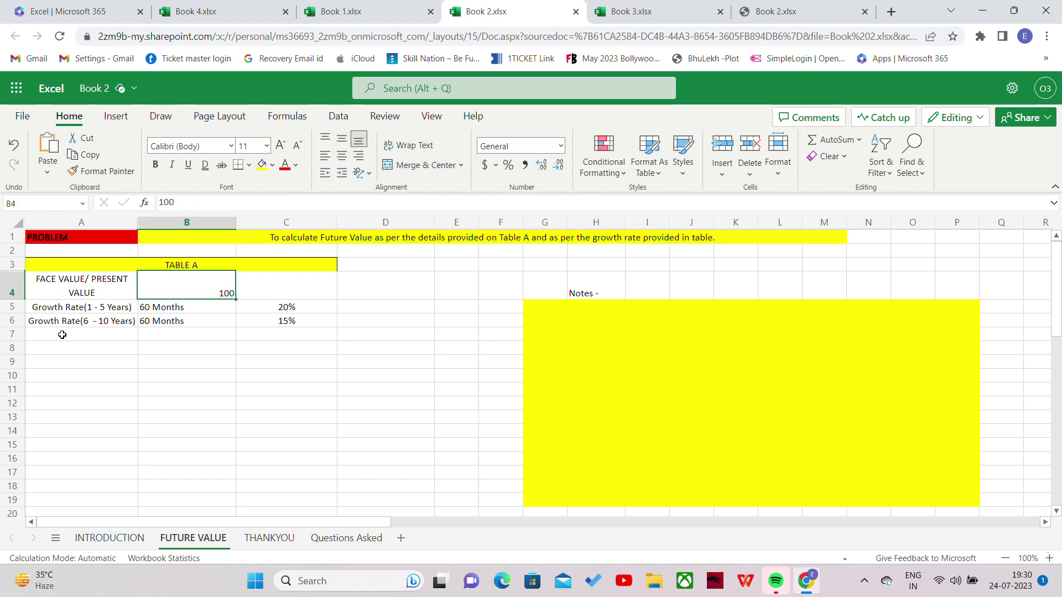
left_click(82, 307)
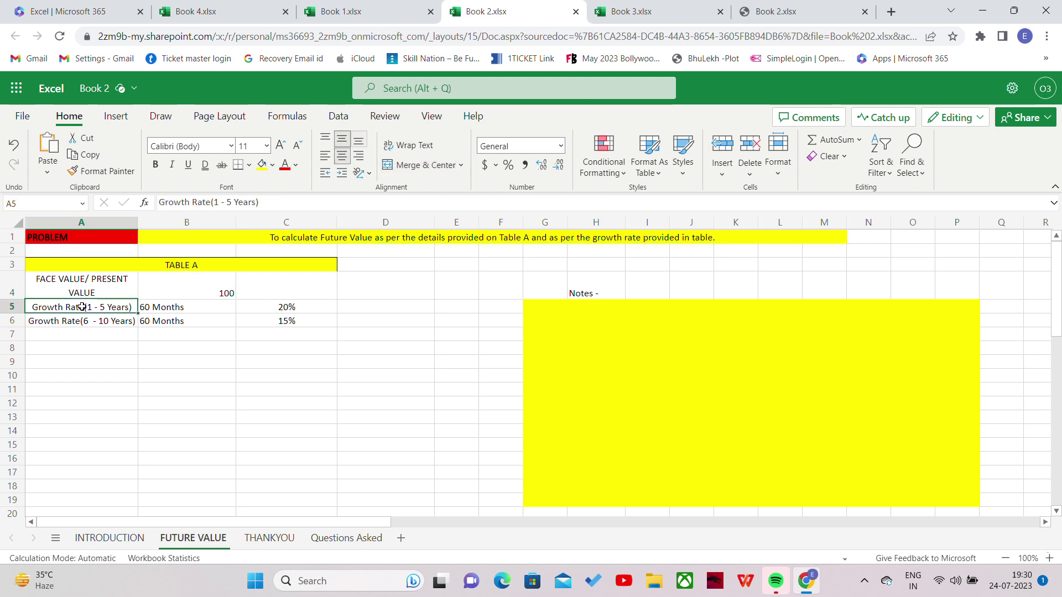
left_click(218, 306)
left_click(306, 308)
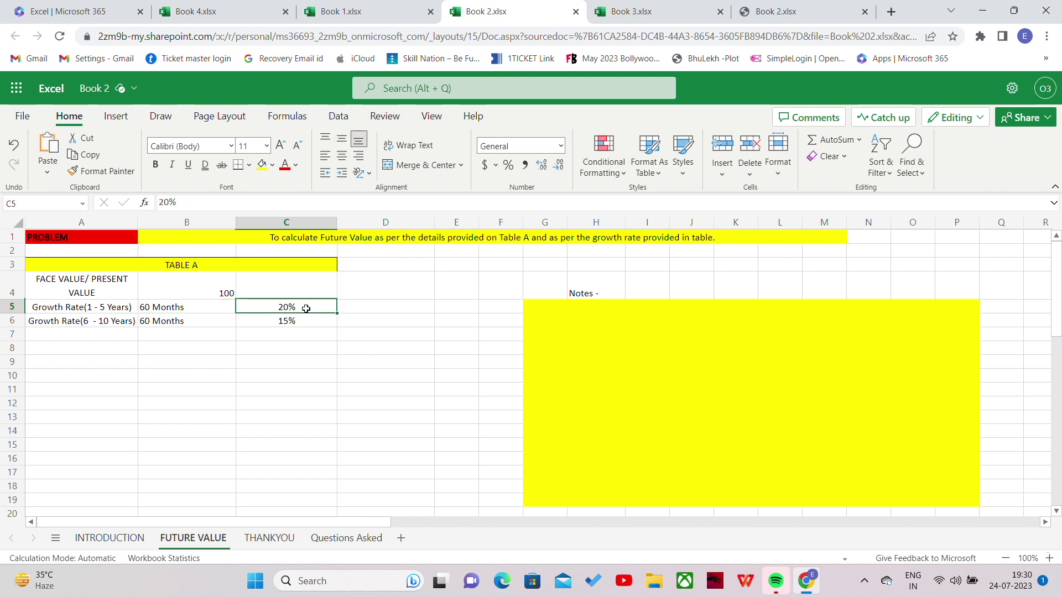
left_click(52, 321)
left_click(160, 321)
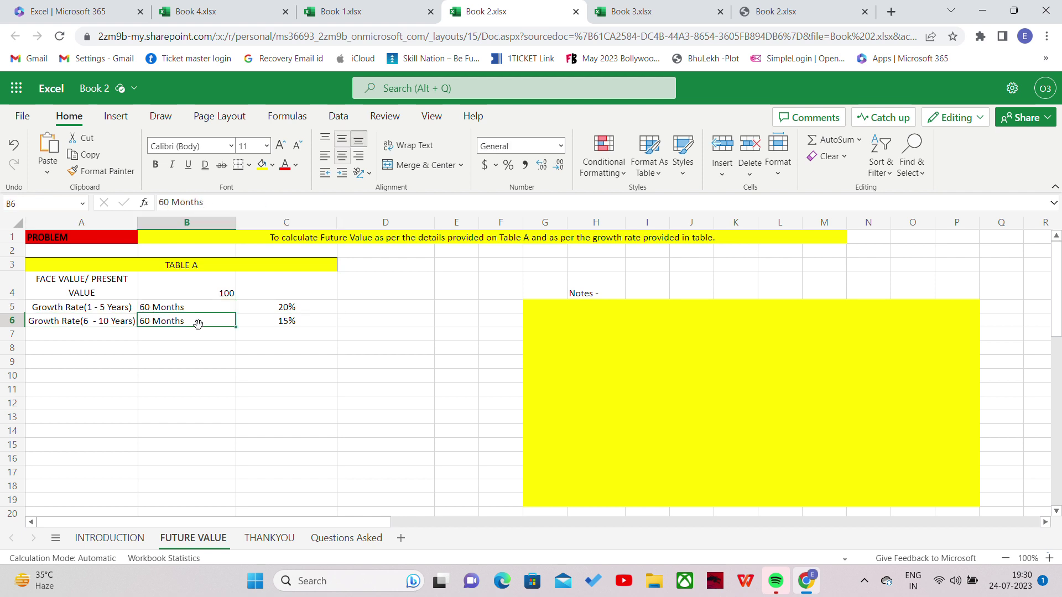
left_click(311, 321)
Enter the first note in G5: "1. Now we have to calculate the Future Value as per the criteria provided in TABLE A.".
left_click(604, 334)
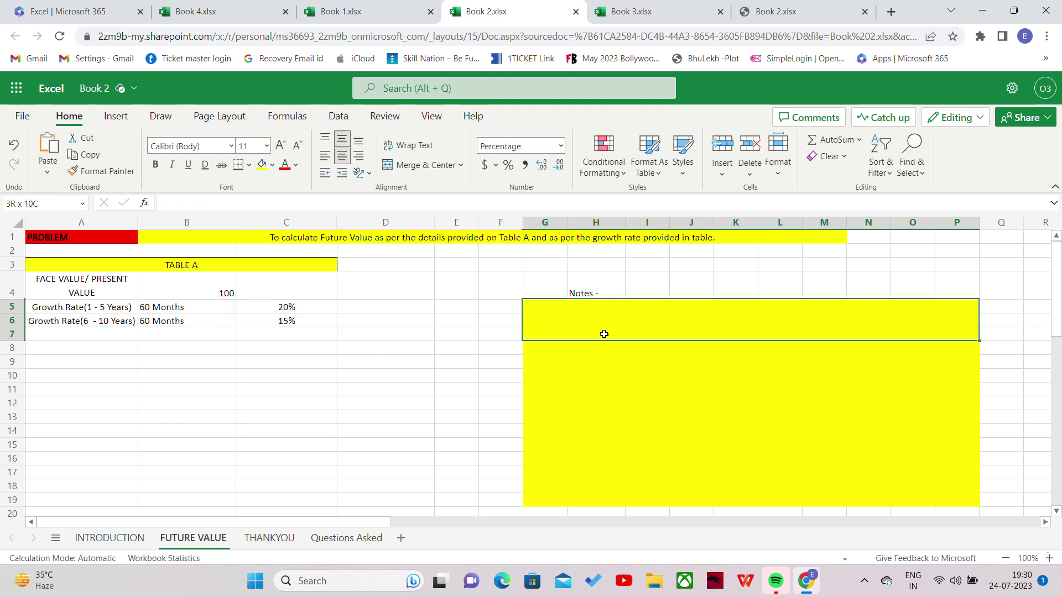
type("1. N")
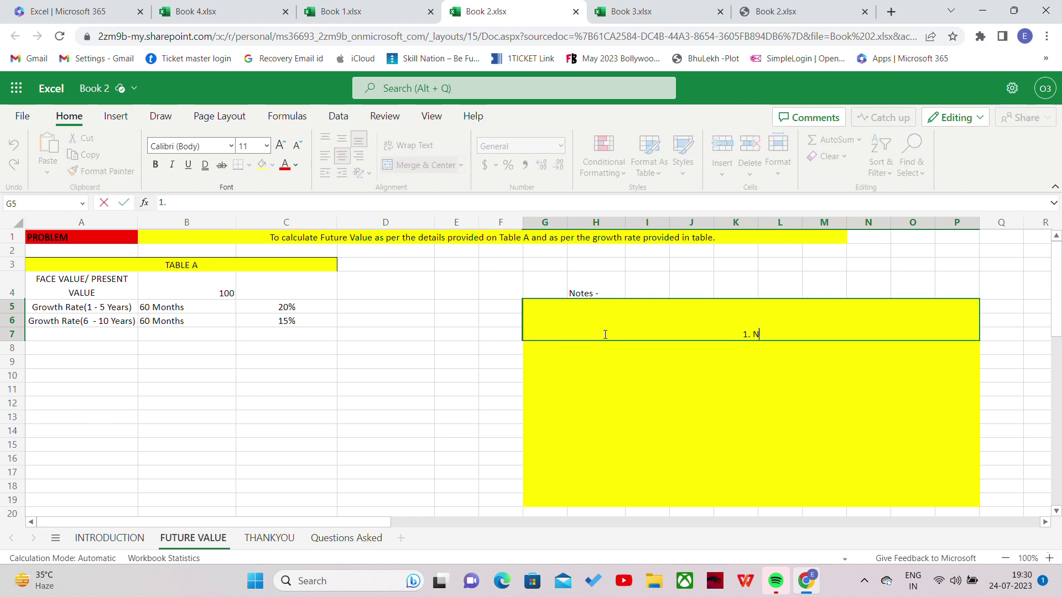
type("ow we have to ca")
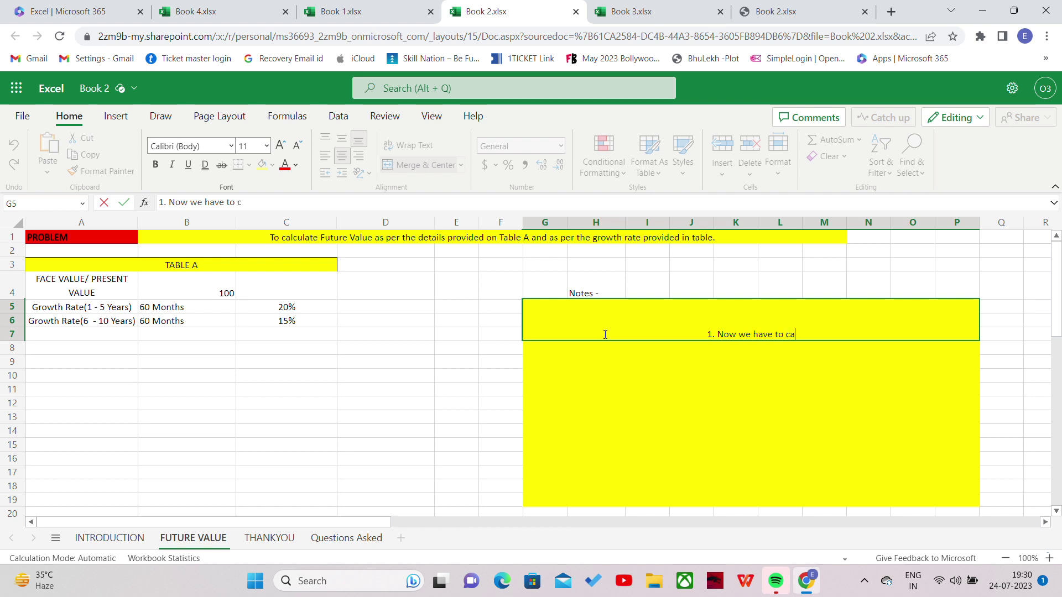
type("lculate the")
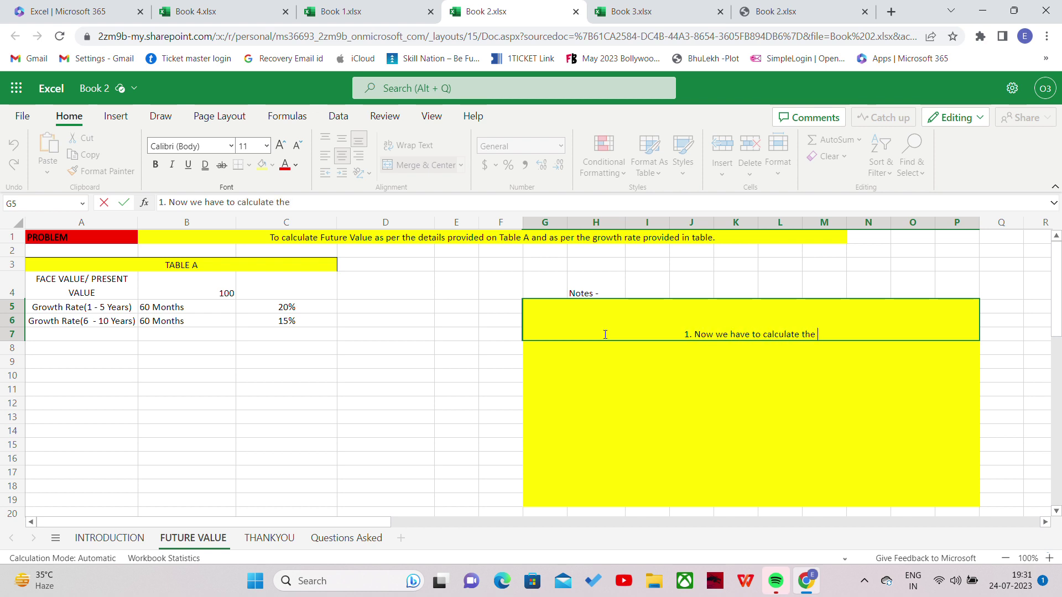
type(" Future ")
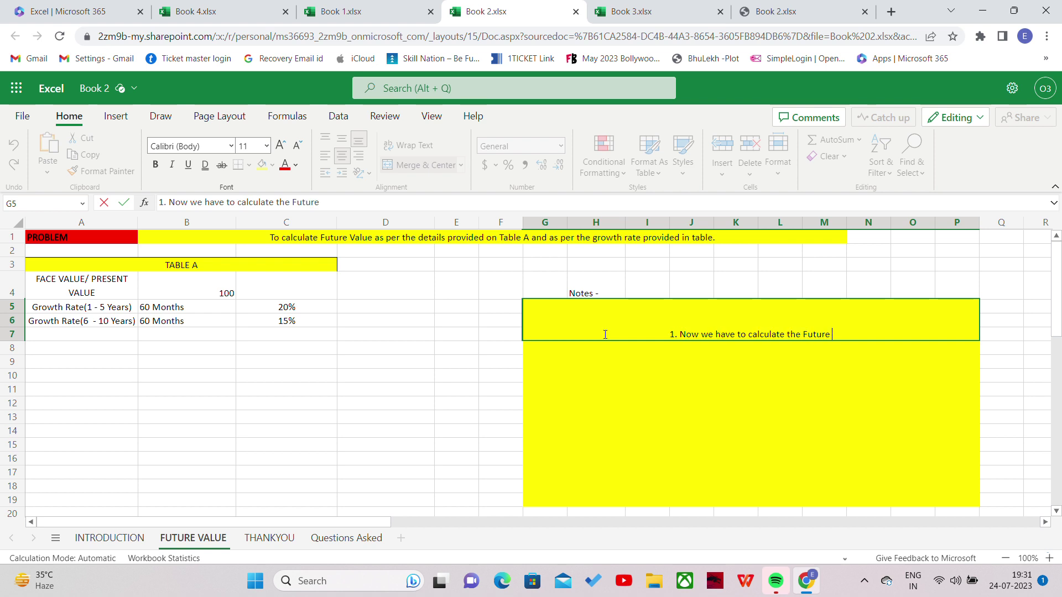
type("Value as")
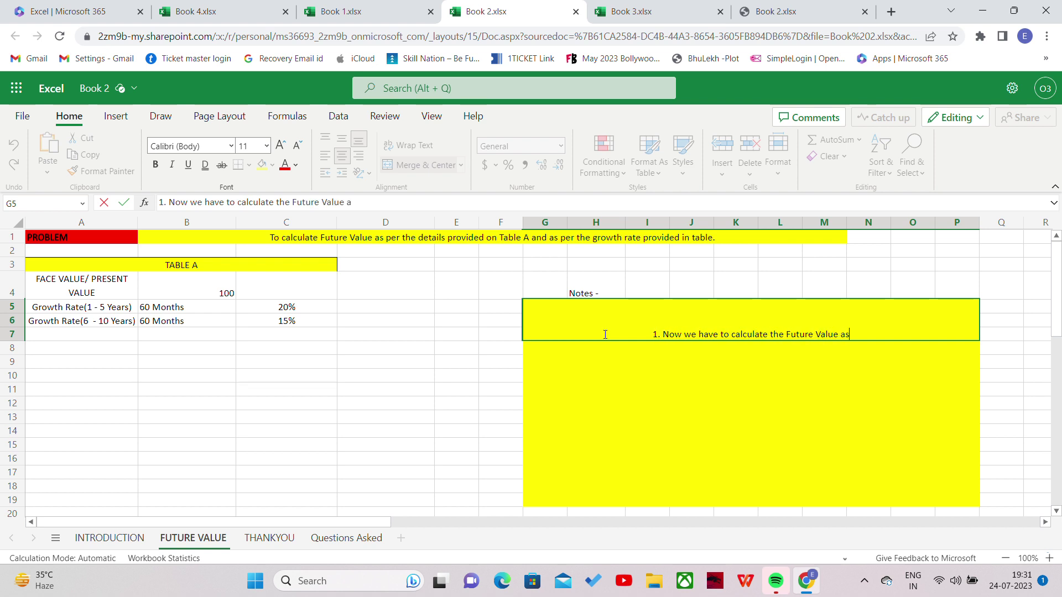
type(" per the crit")
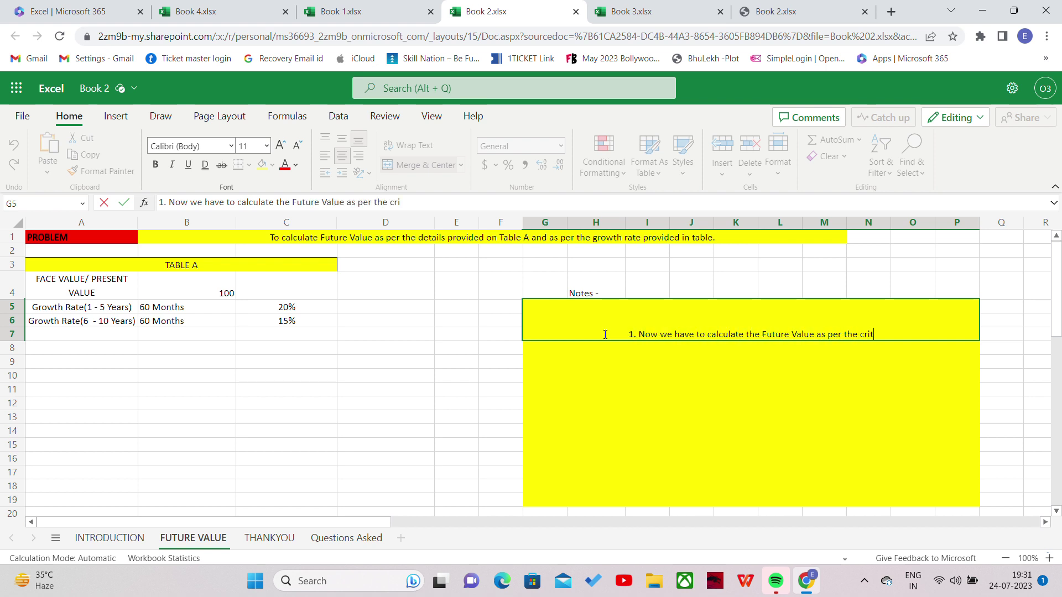
type("eria provide")
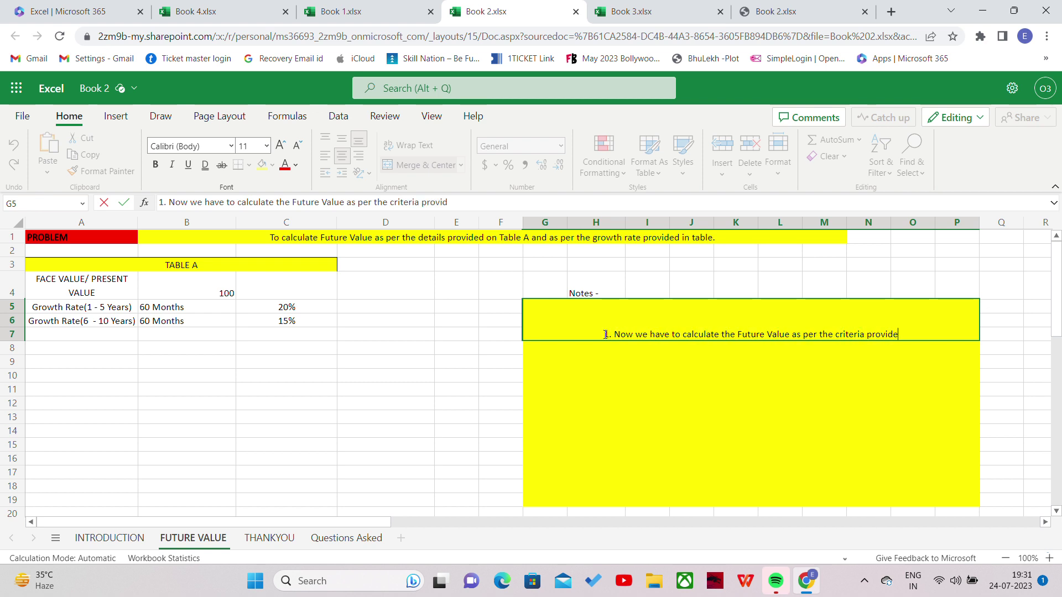
type("d i")
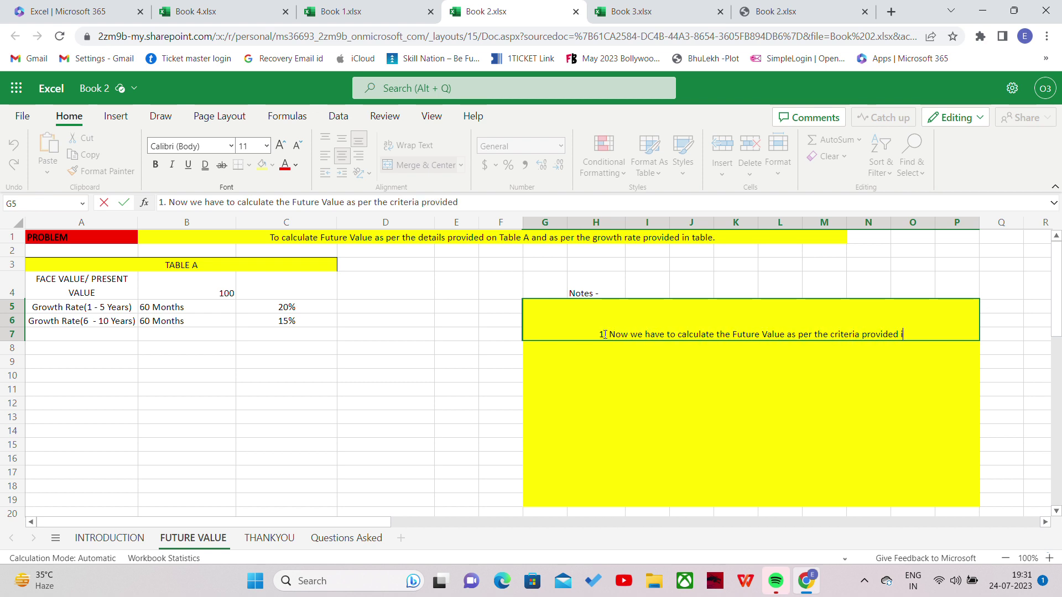
type("n TABL")
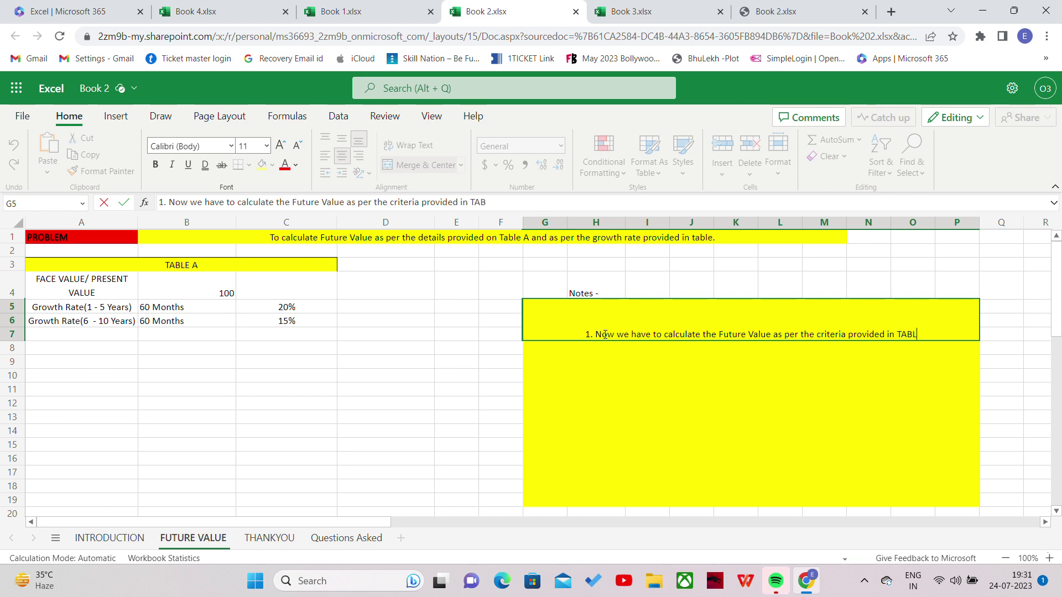
type("E A.")
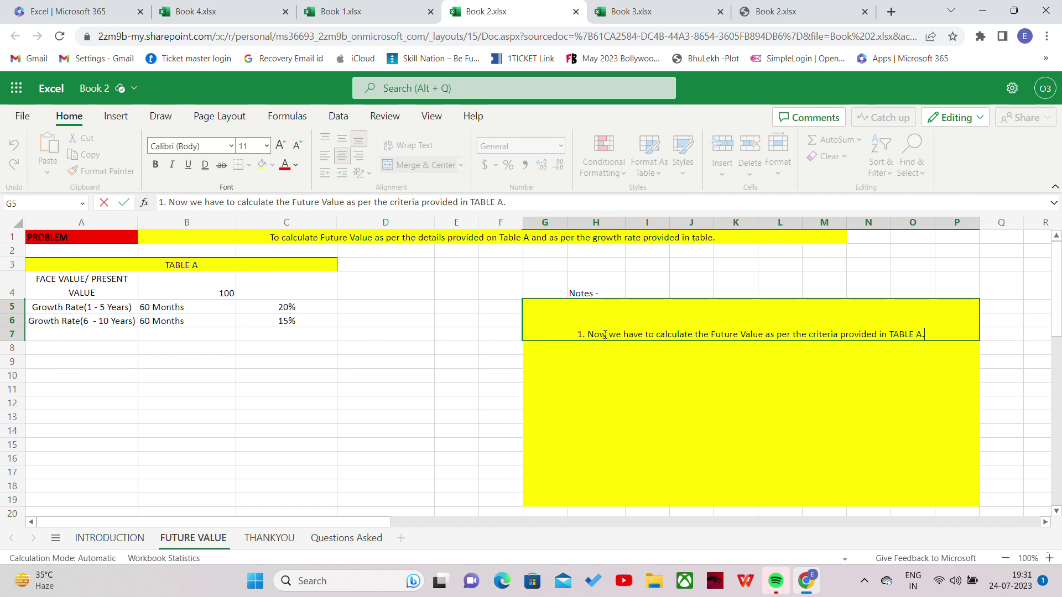
key("Return")
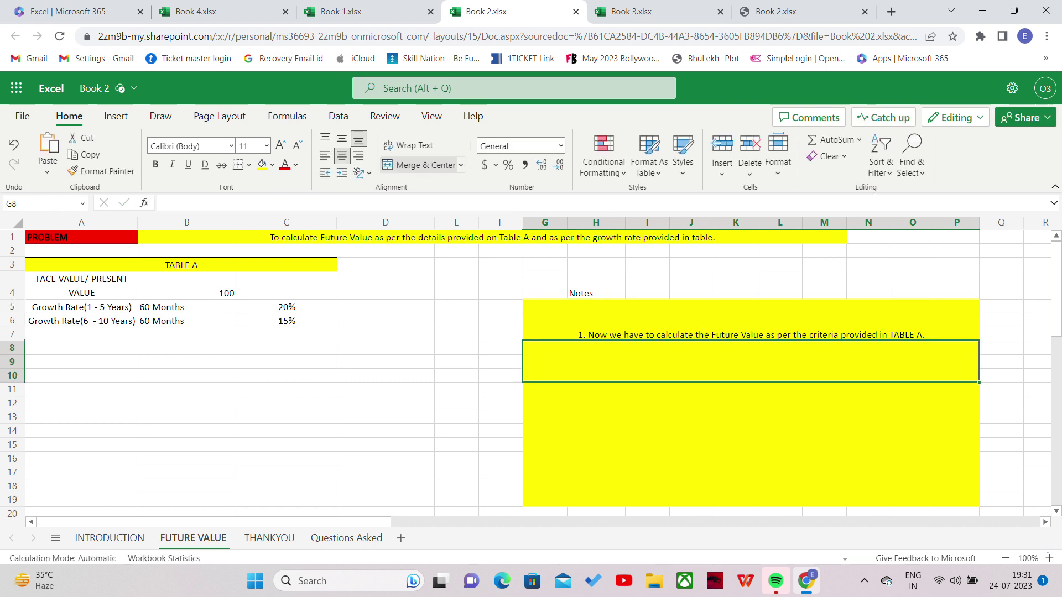
Enter in G8: "We can solve this problem using FV Formula and we will apply the formula as per the criteria provided for years.".
type("We can ")
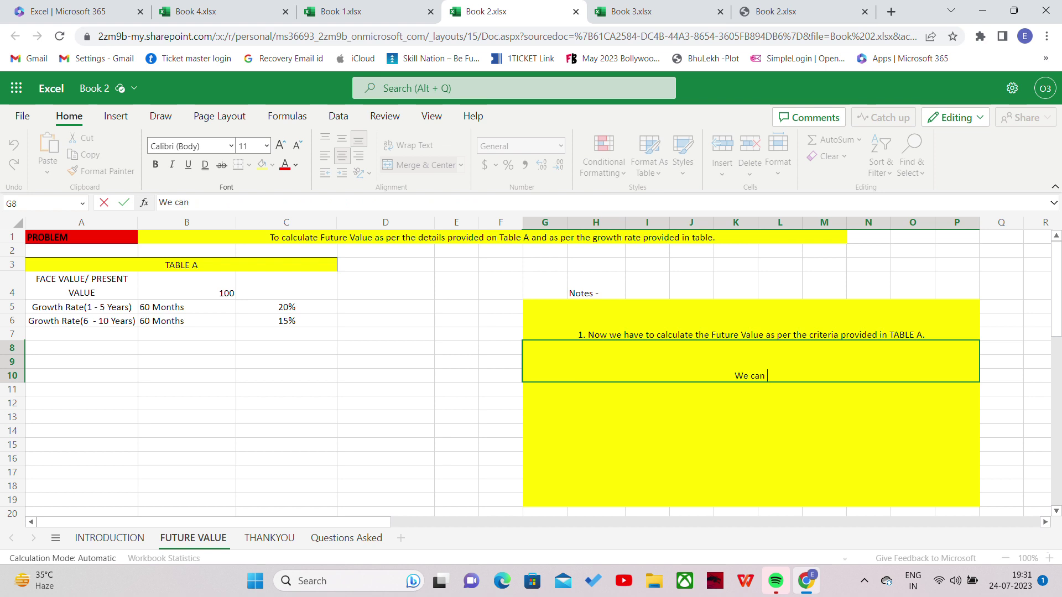
type("solve this problem using")
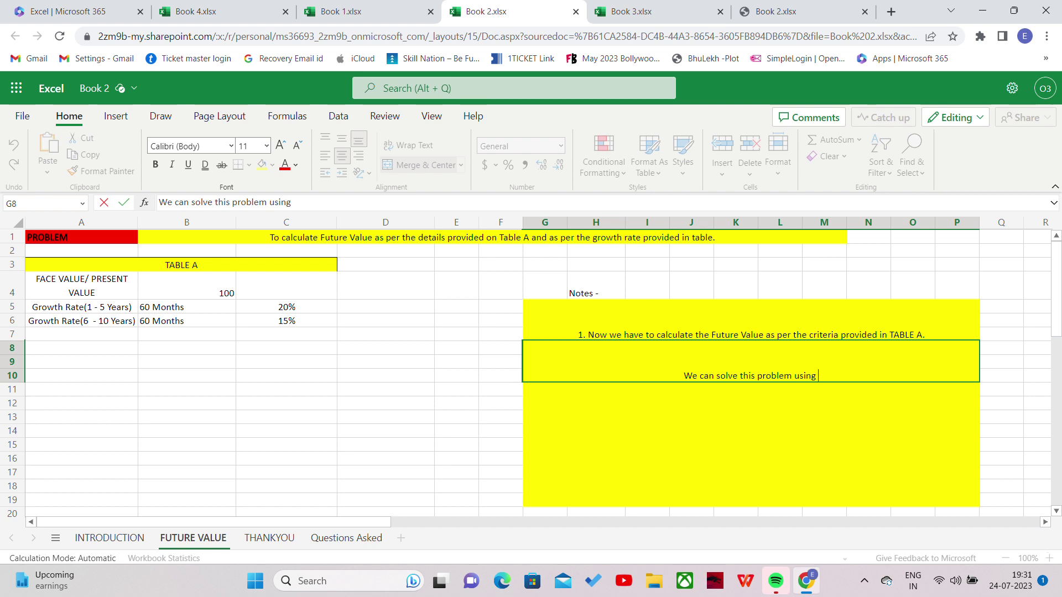
type("FV")
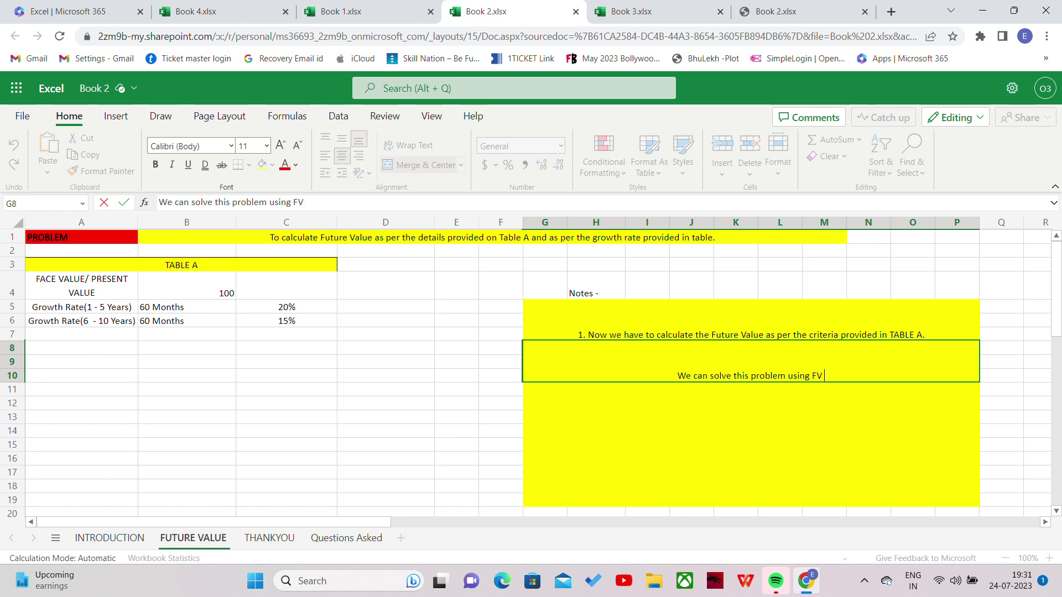
type(" Formula")
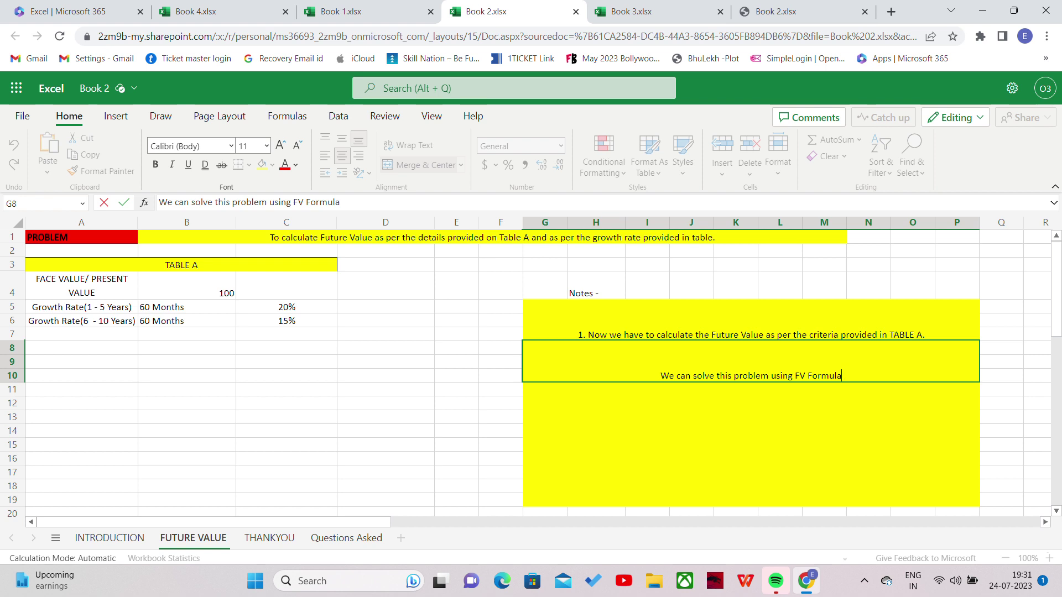
type("ad")
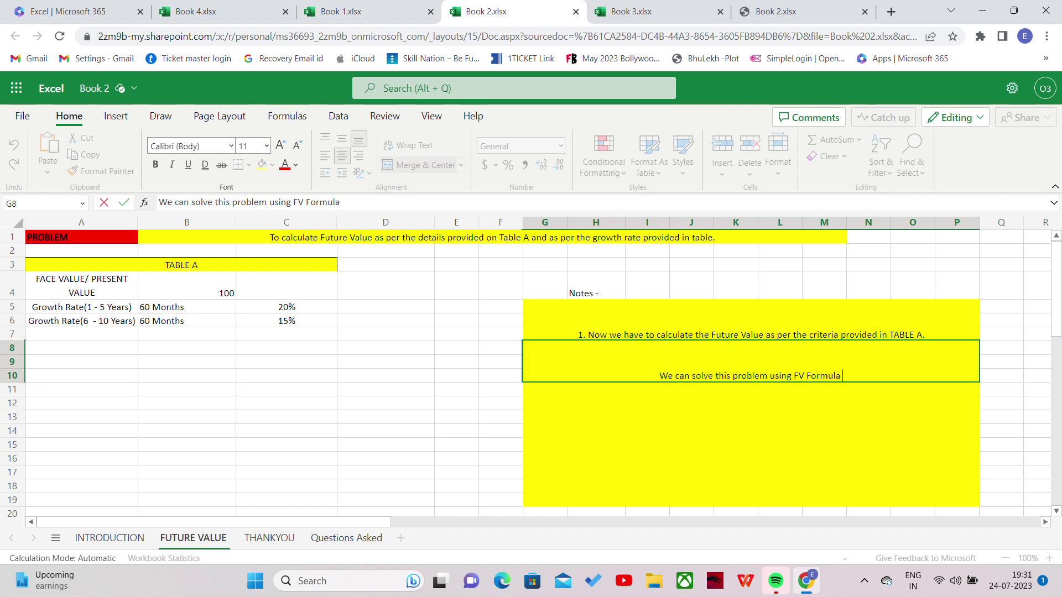
key("BackSpace")
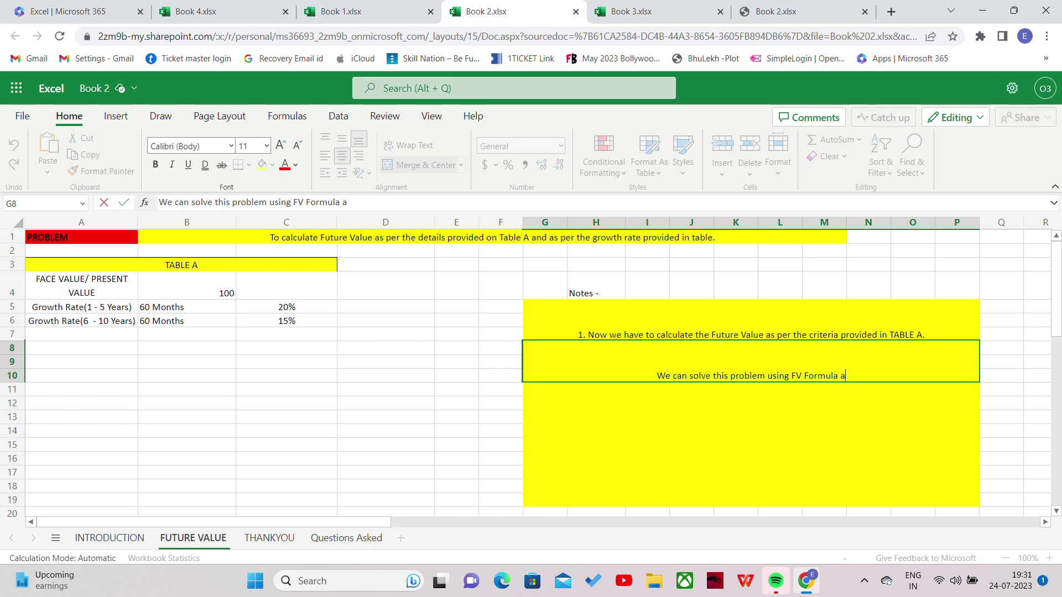
type("nd we ")
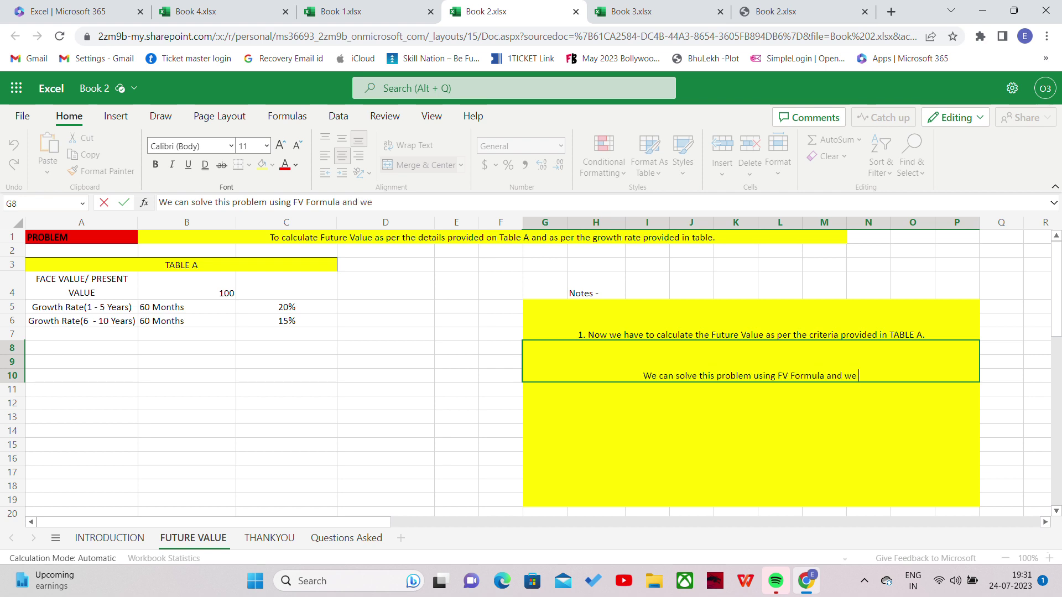
type("will apply ")
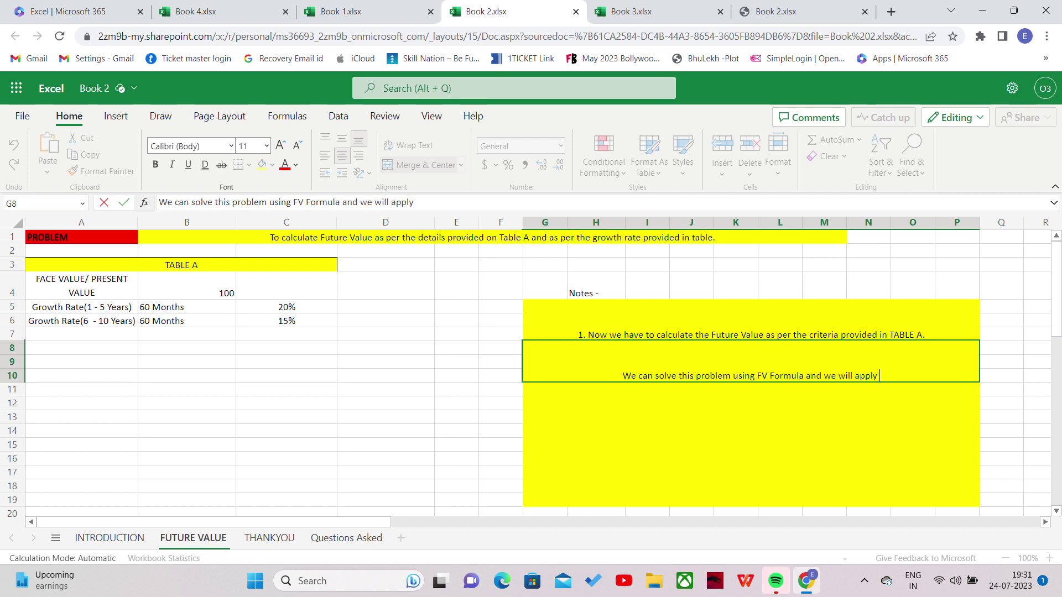
type("the formu")
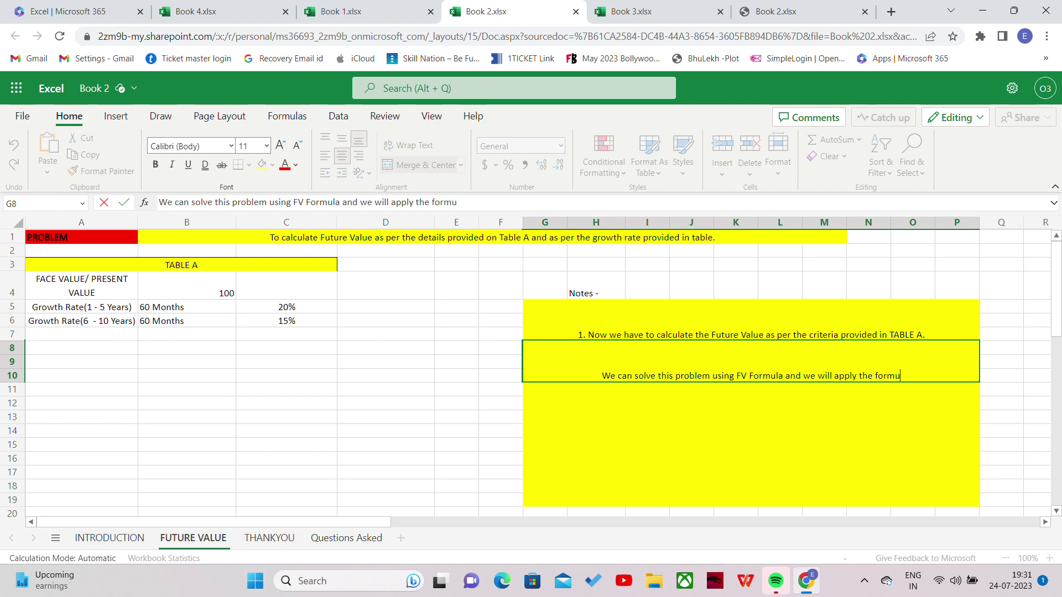
type("la as per the ")
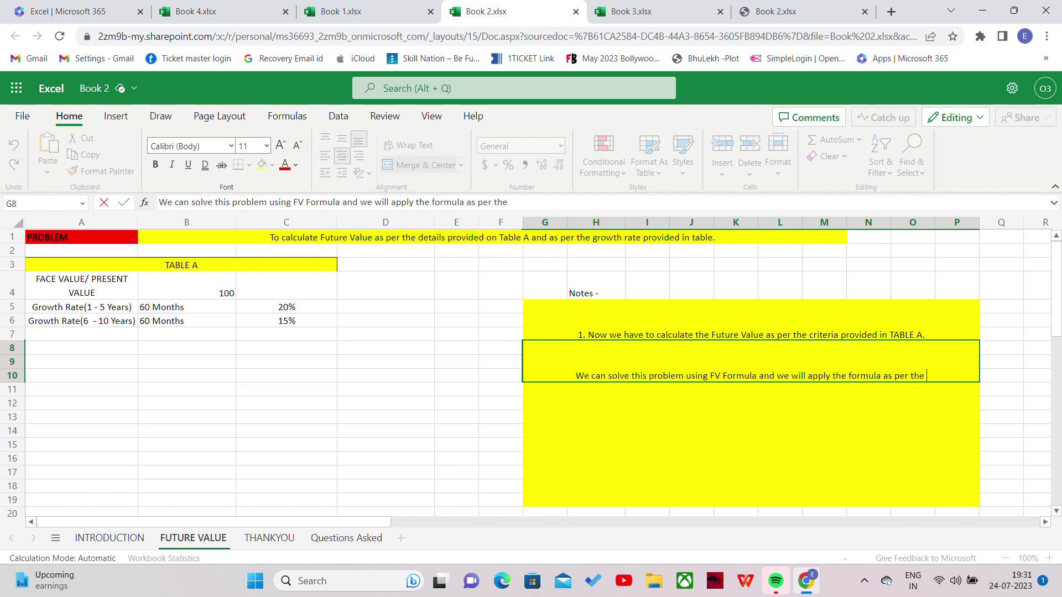
type("criteri")
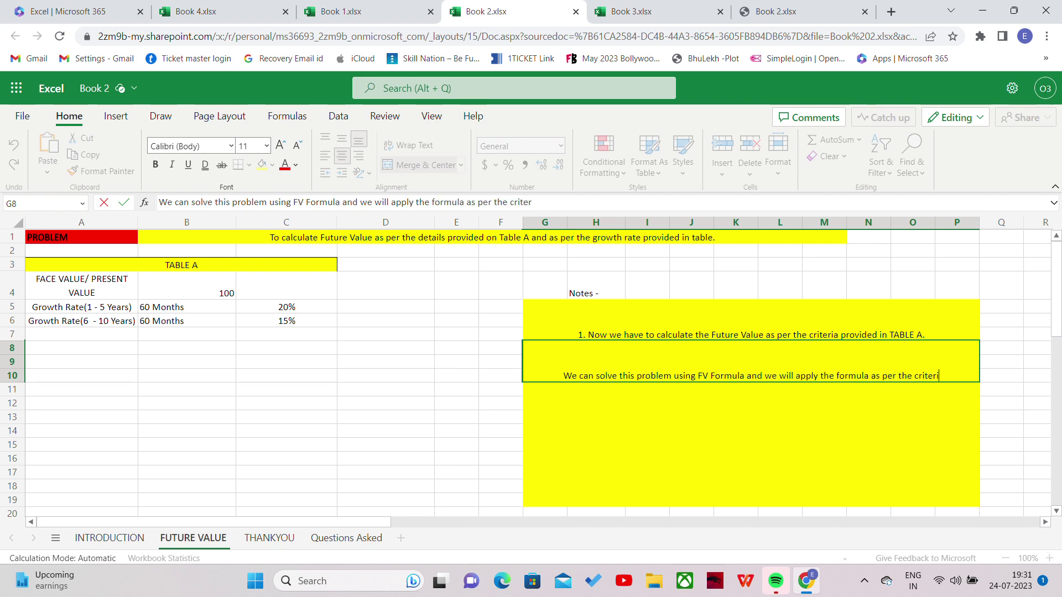
type("a provided f")
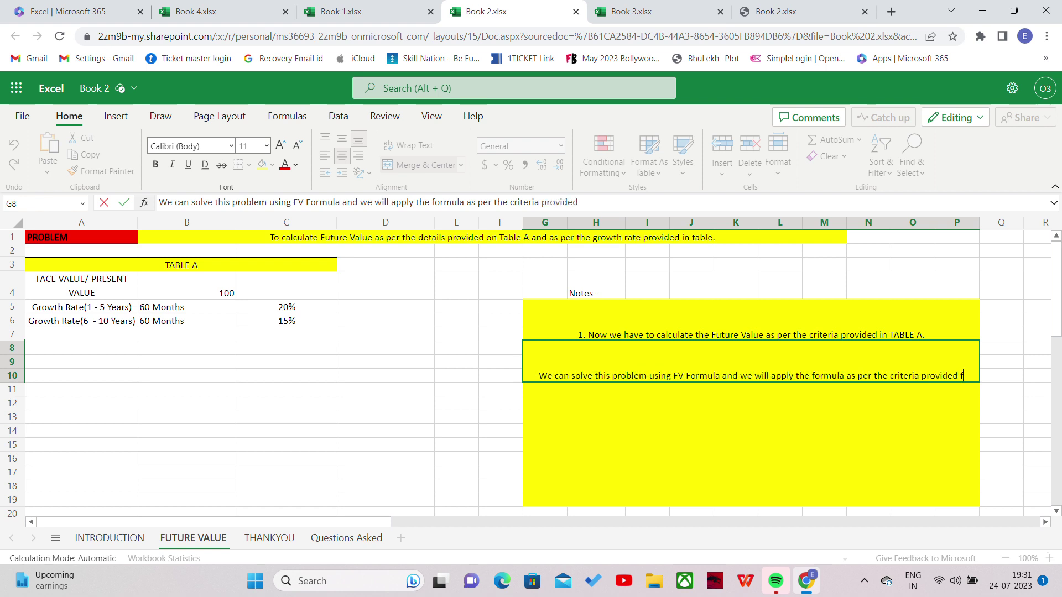
type("or years.")
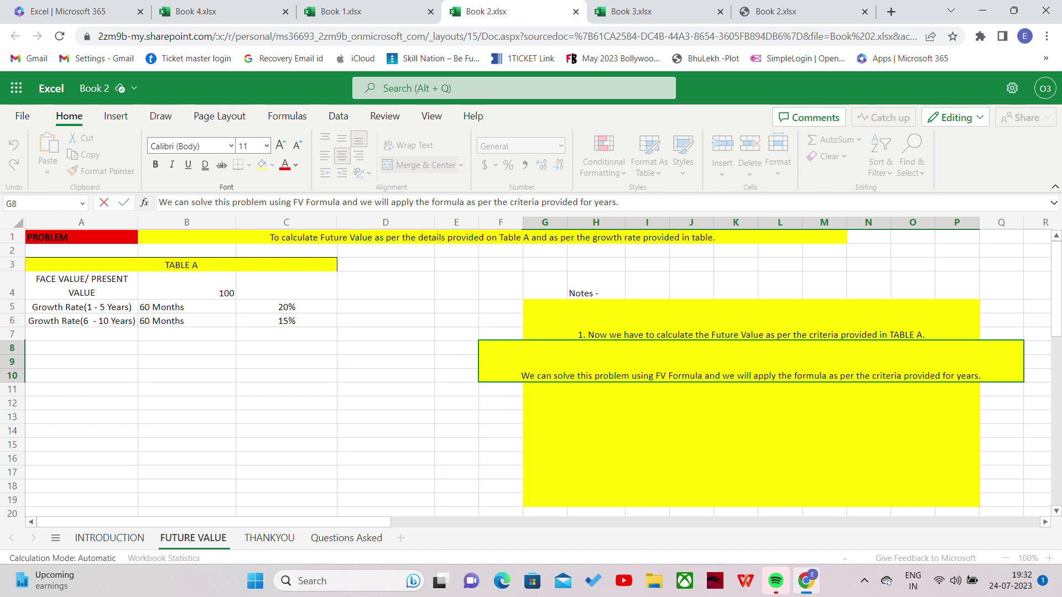
key("Return")
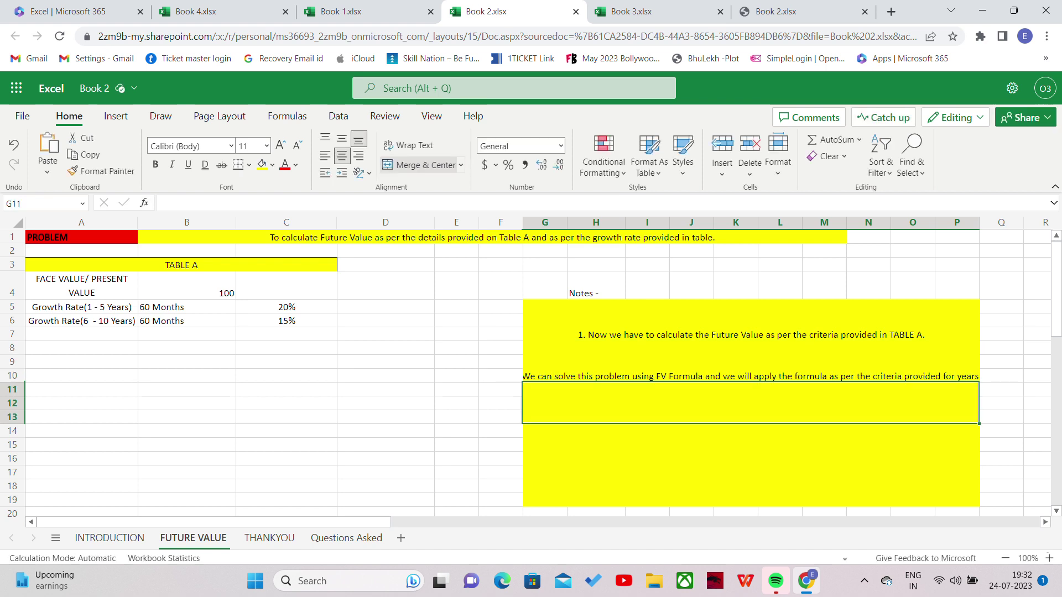
Wrap the text of the FV formula note in G8 so it fits within the merged cell.
left_click(563, 348)
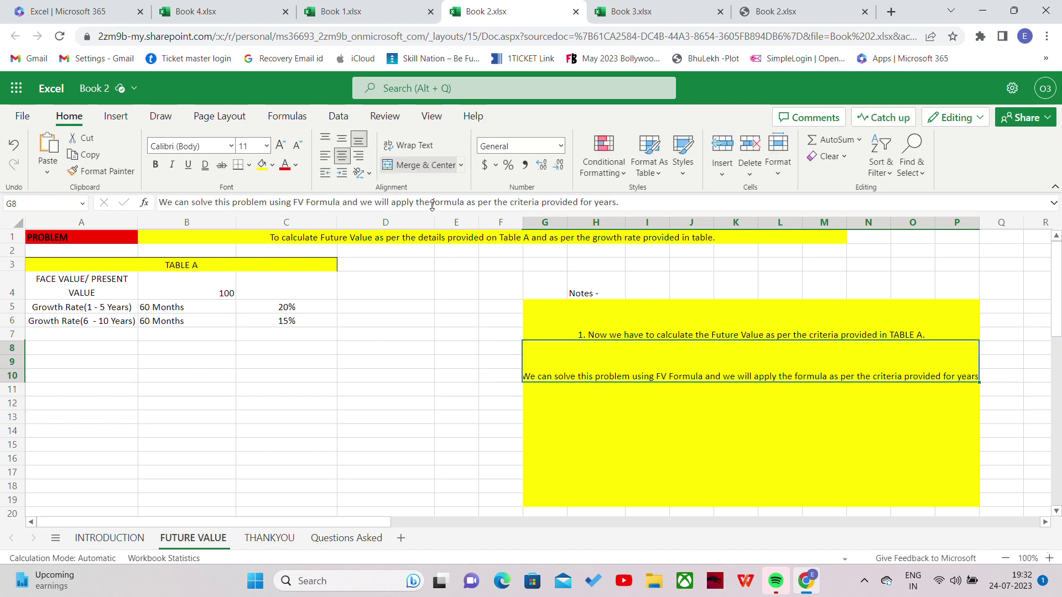
left_click(410, 145)
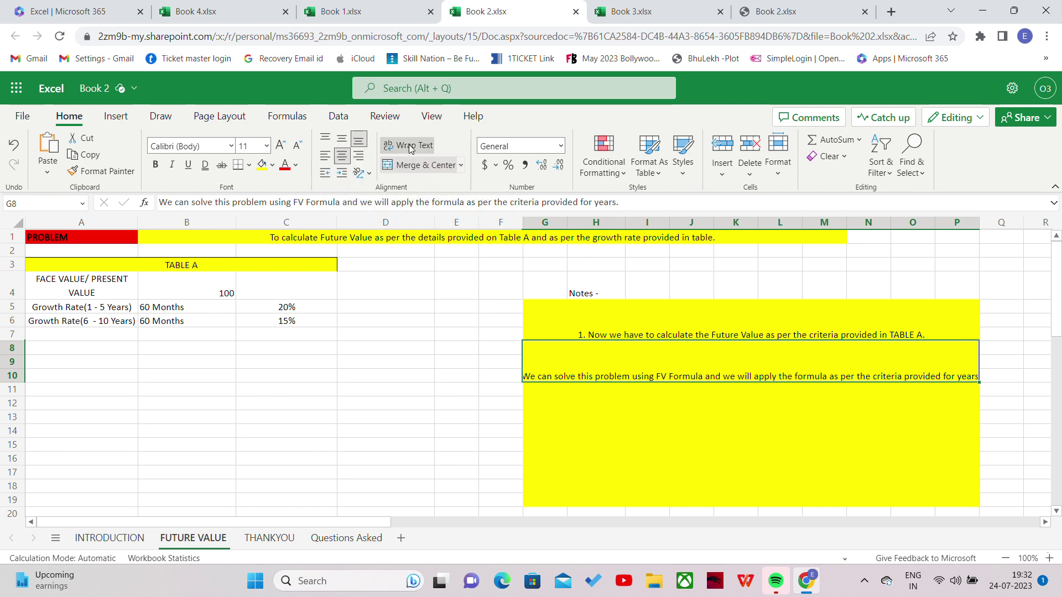
Enter a third note in G11: "Now please see the formula how we are applying it".
left_click(563, 399)
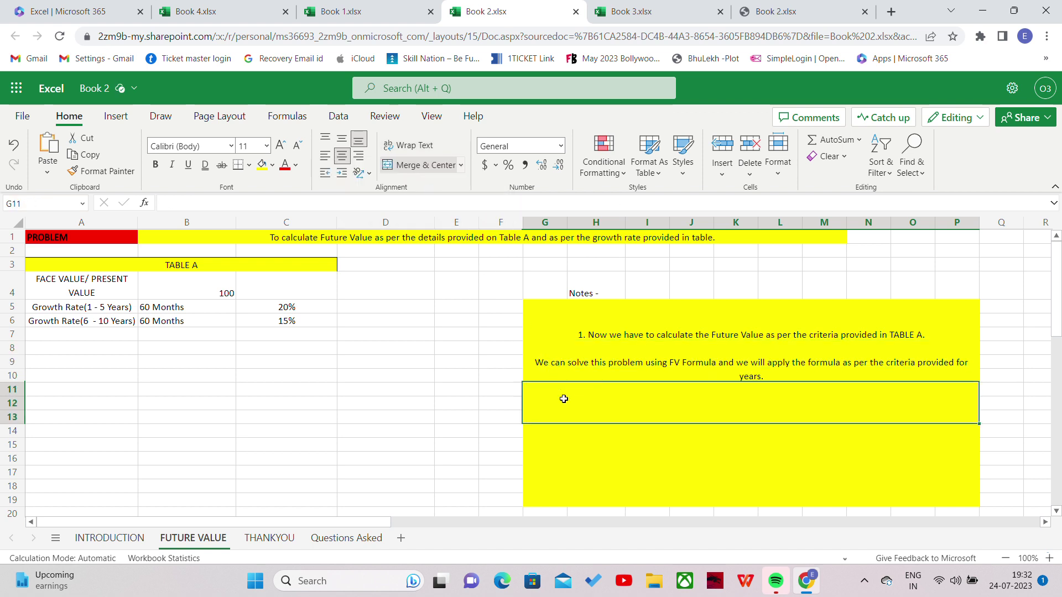
type("Now")
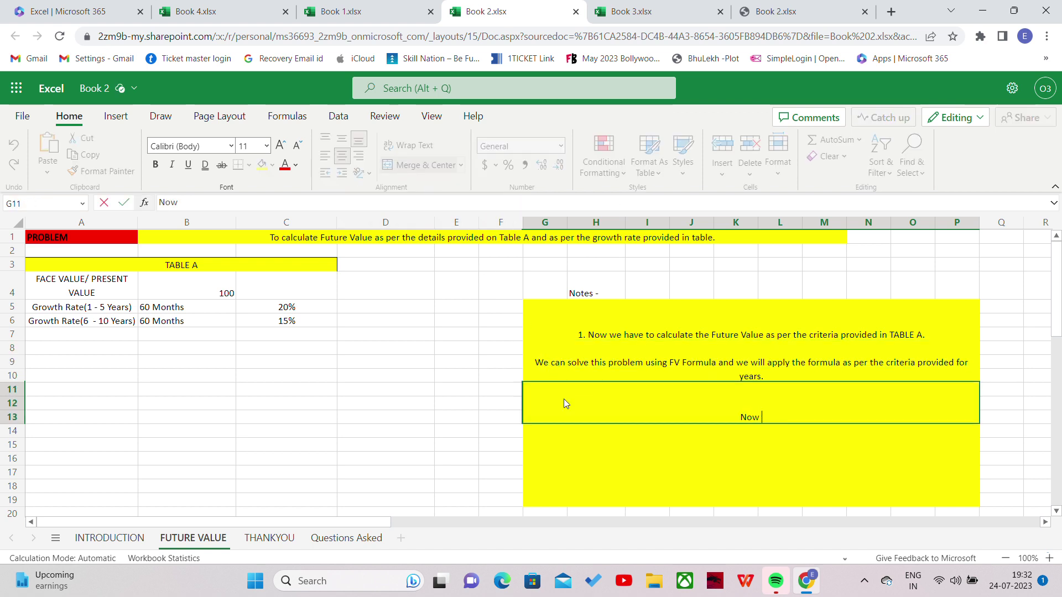
type(" please ")
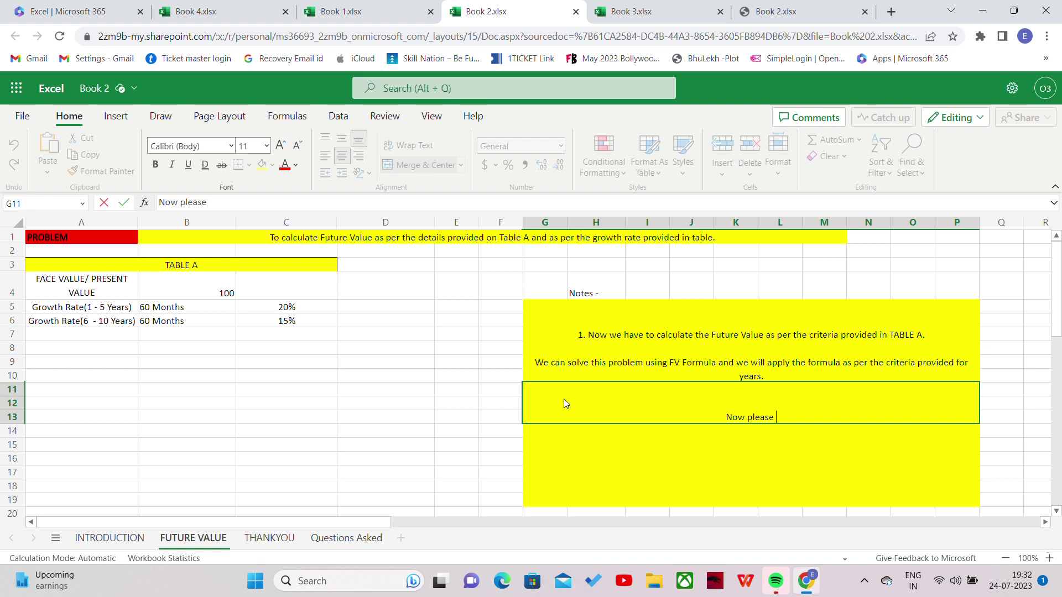
type("see the formula h")
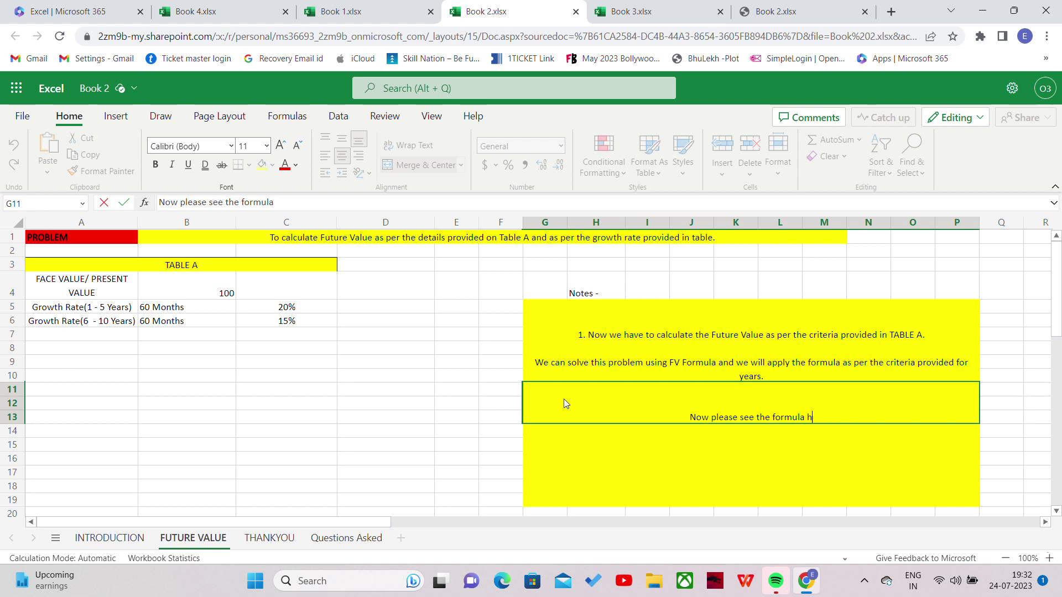
type("ow we are ")
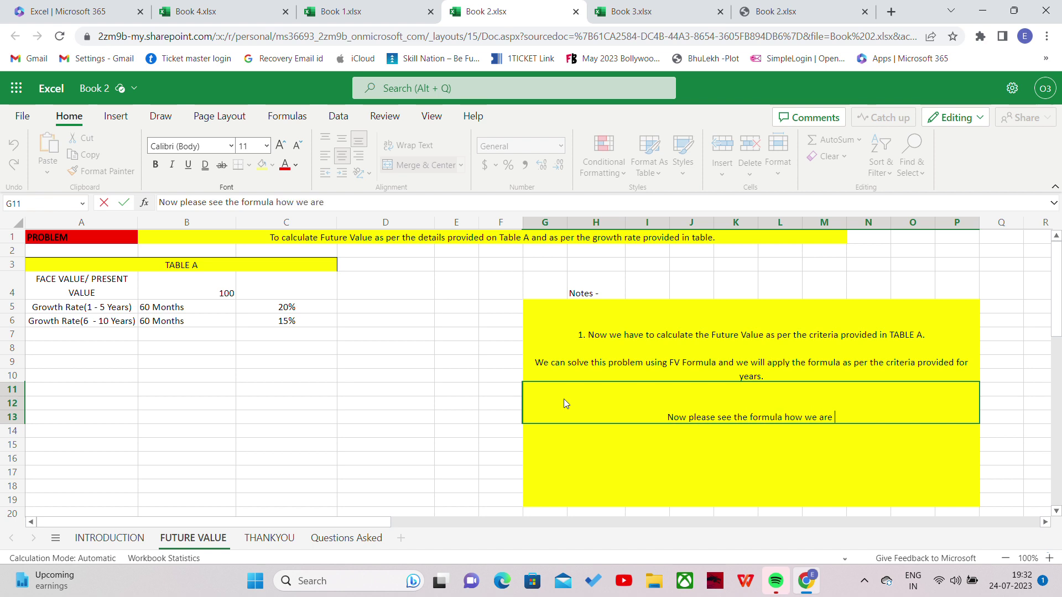
type("applying it")
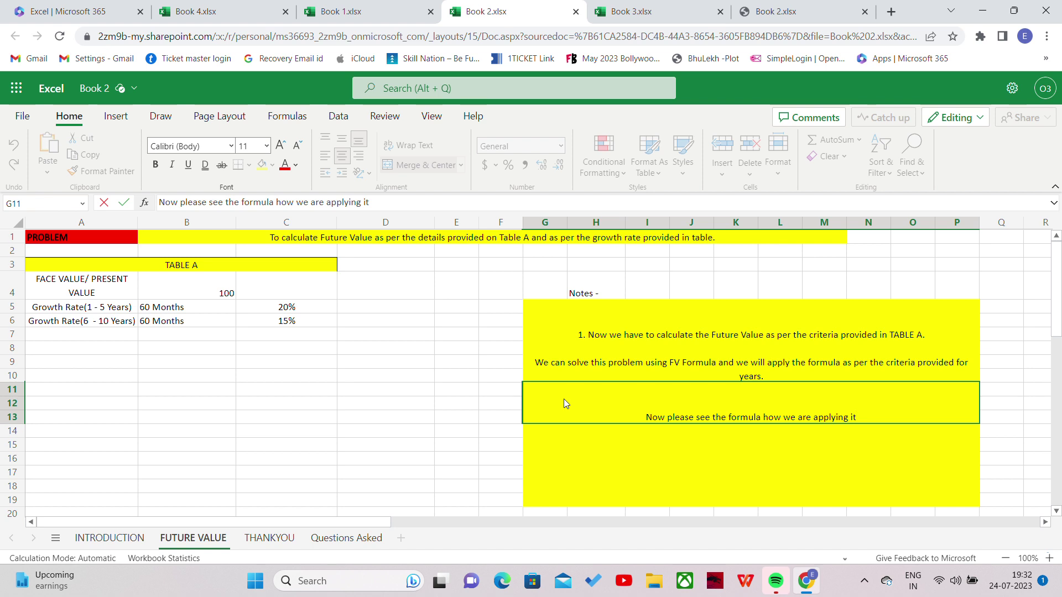
key("Left")
key("Left")
key("Left")
key("Left")
key("Left")
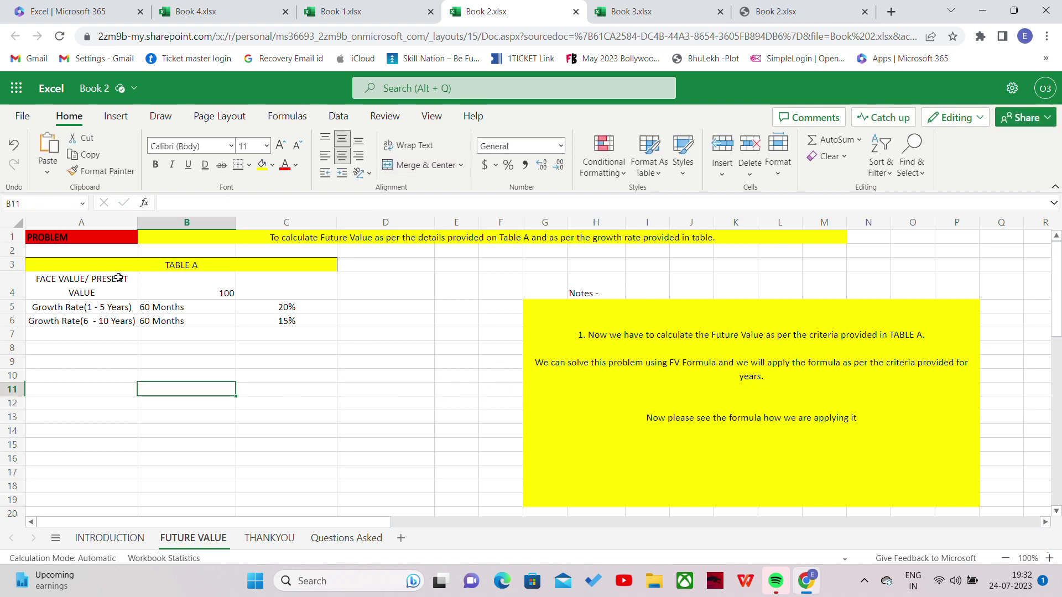
Enter the heading "Years" in A8 and the row label "FV For First 5 years" in A9.
left_click(86, 351)
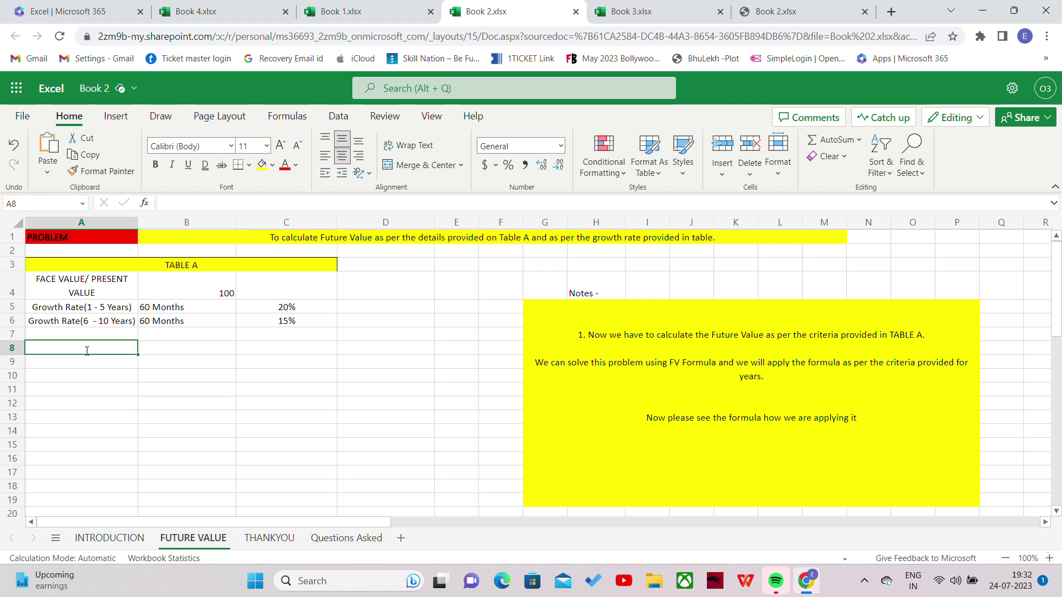
type("Years")
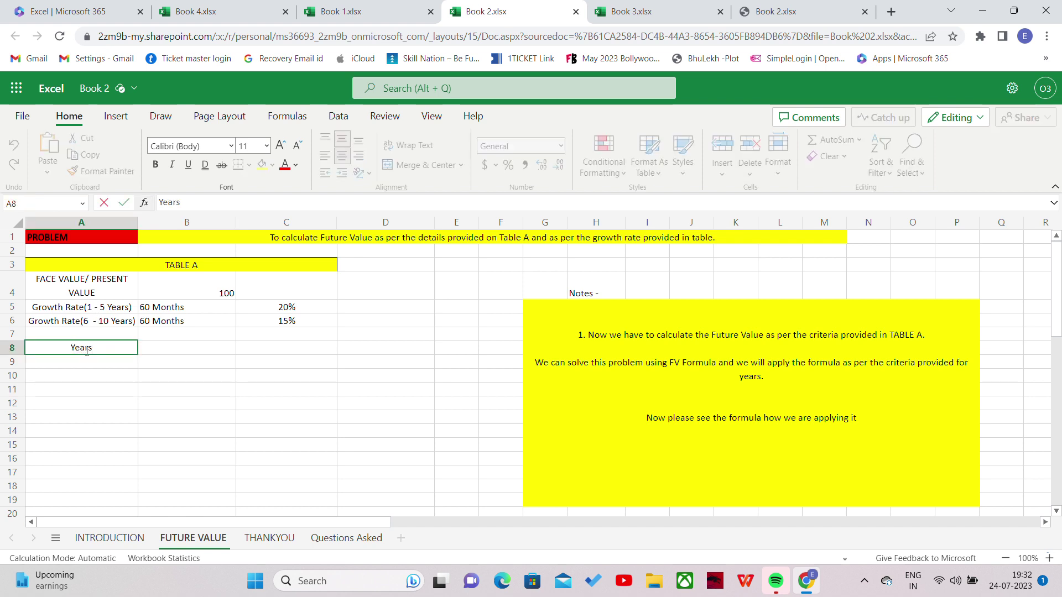
key("Return")
type("F")
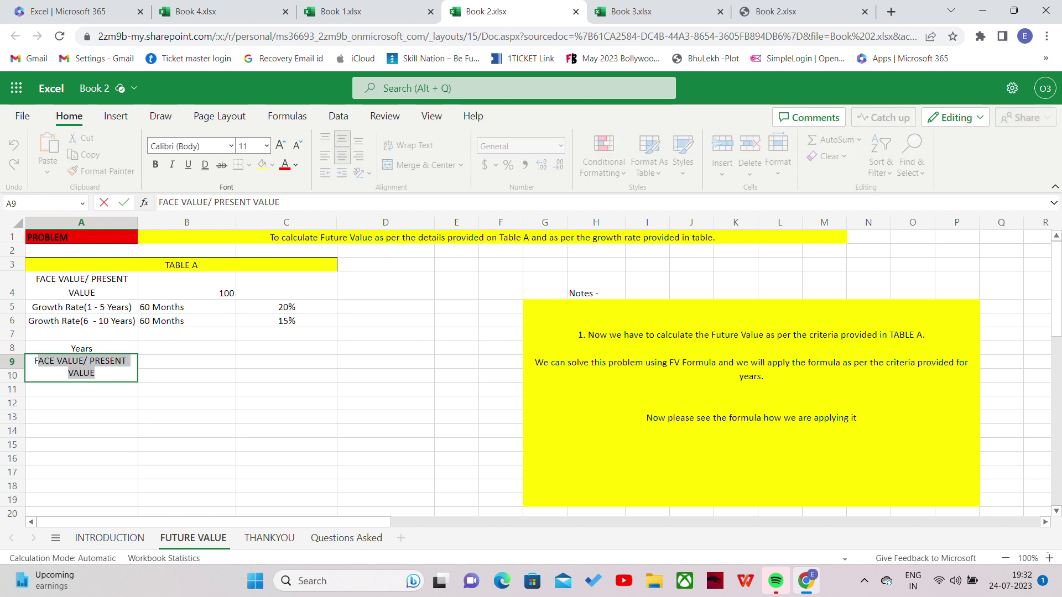
type("V")
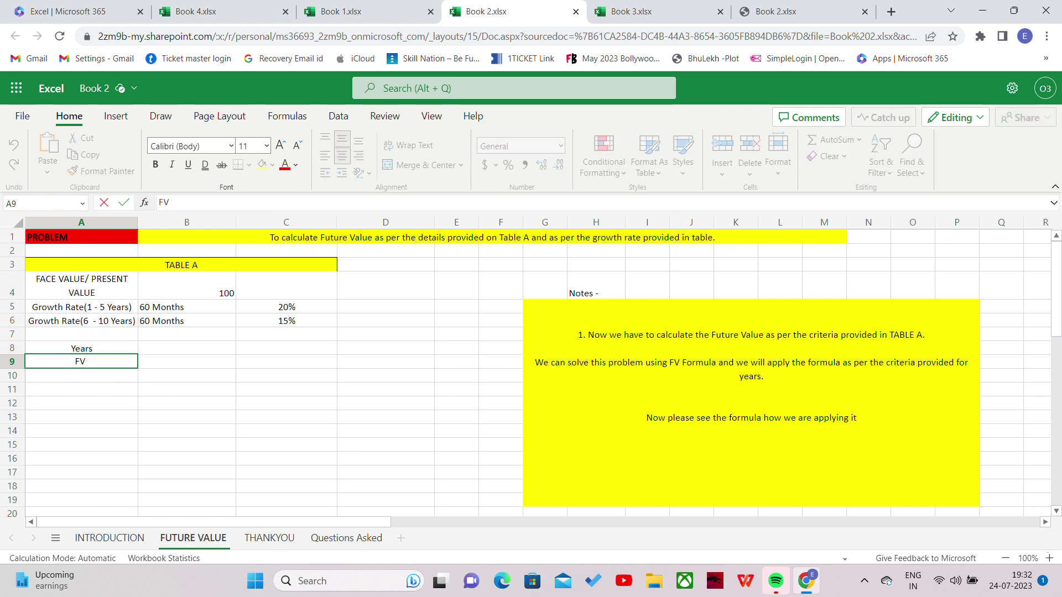
type(" For Fir")
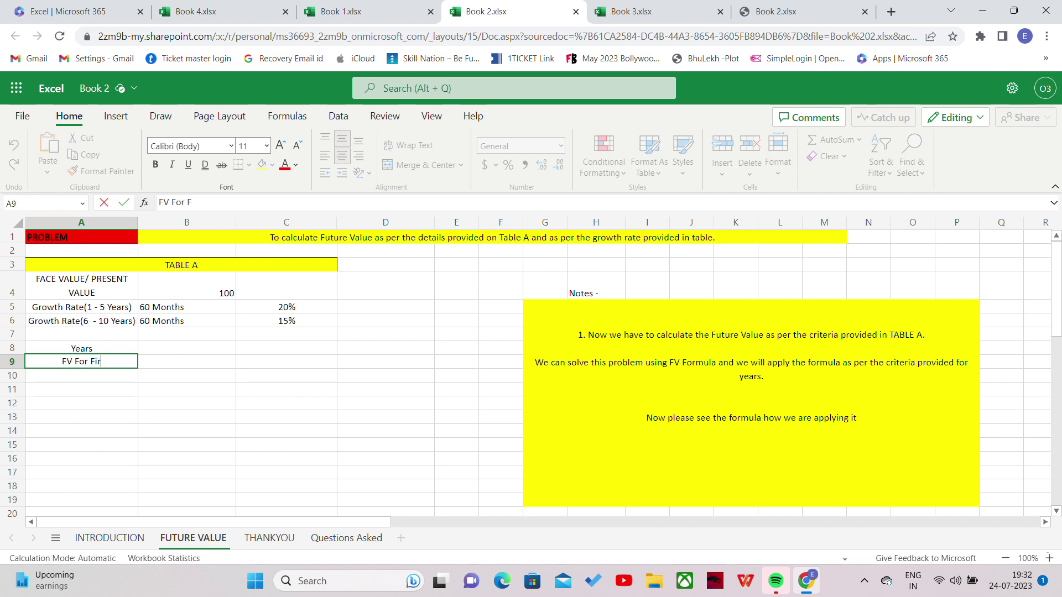
type("st 5 years")
key("Return")
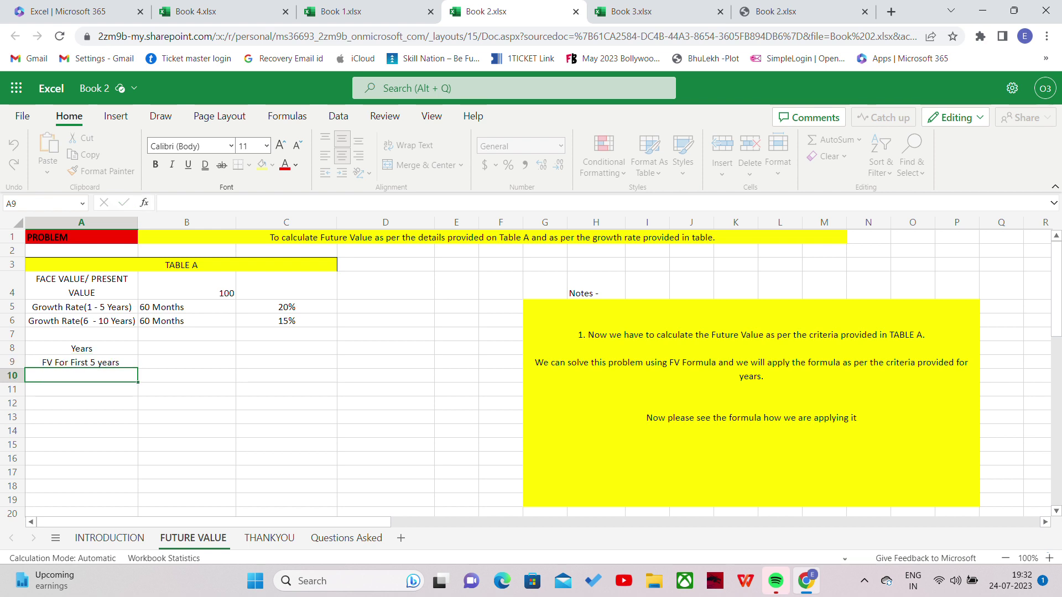
Enter the row label "FV For Last 5 years" in A10.
type("FVV")
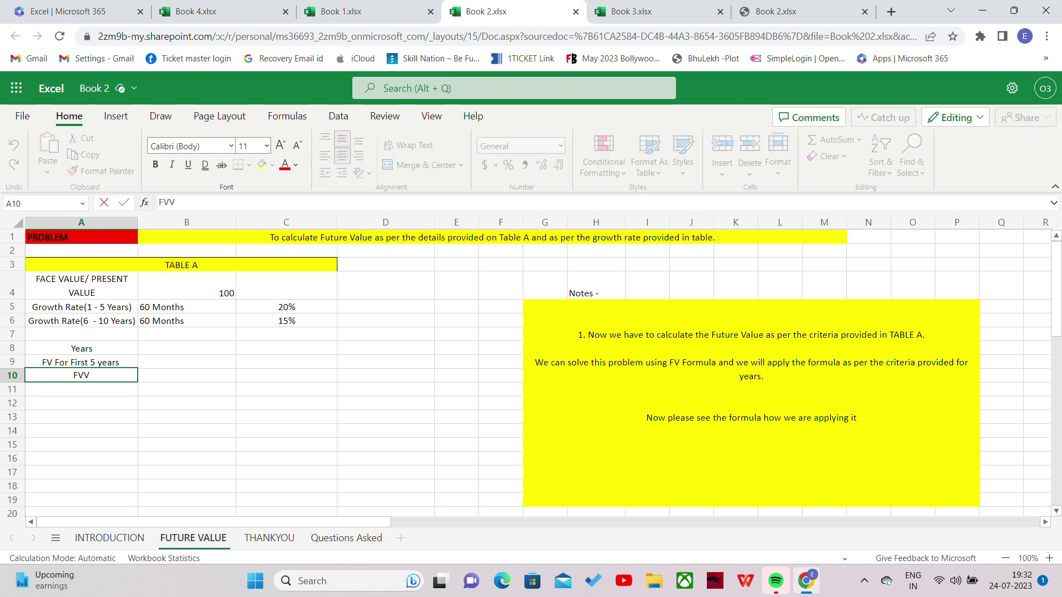
key("BackSpace")
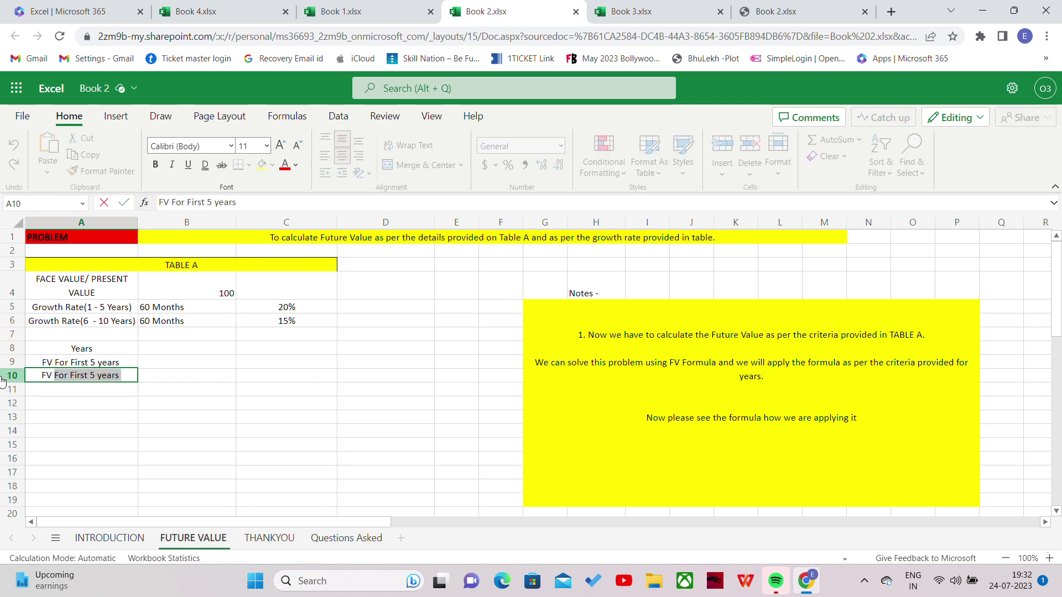
left_click(85, 375)
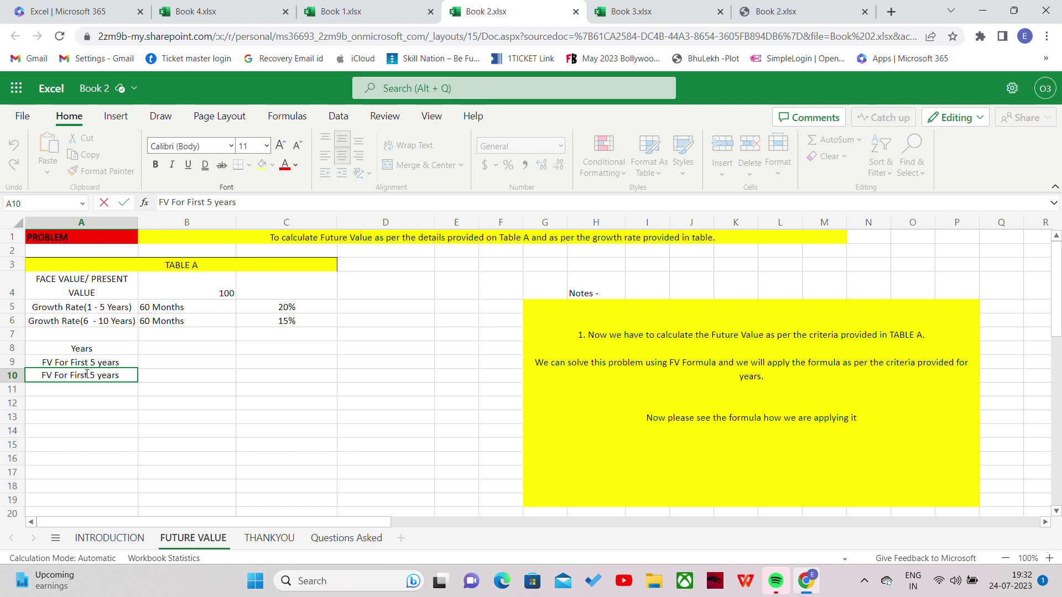
key("Tab")
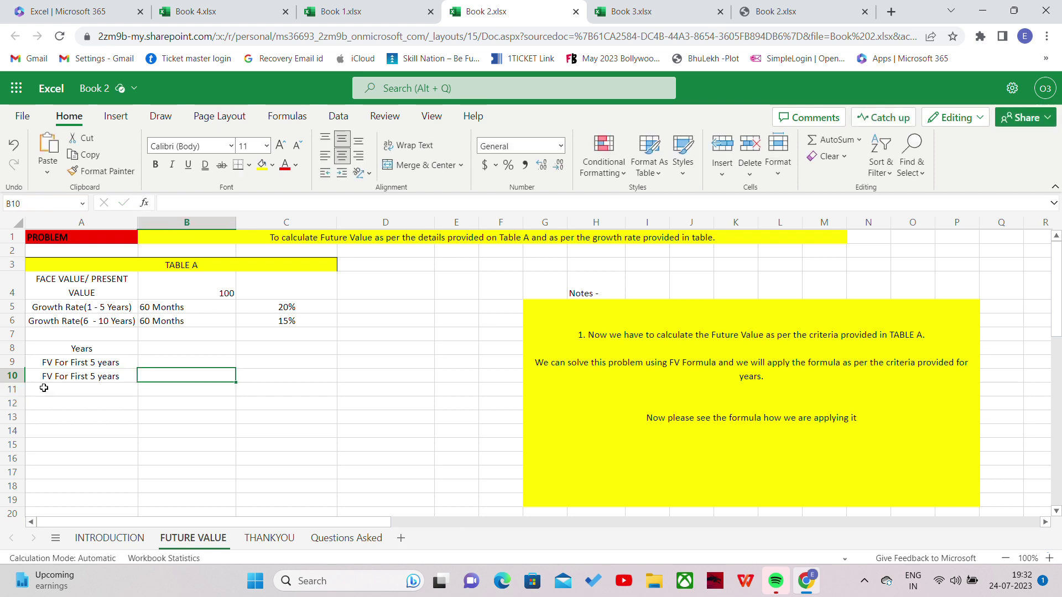
double_click(87, 374)
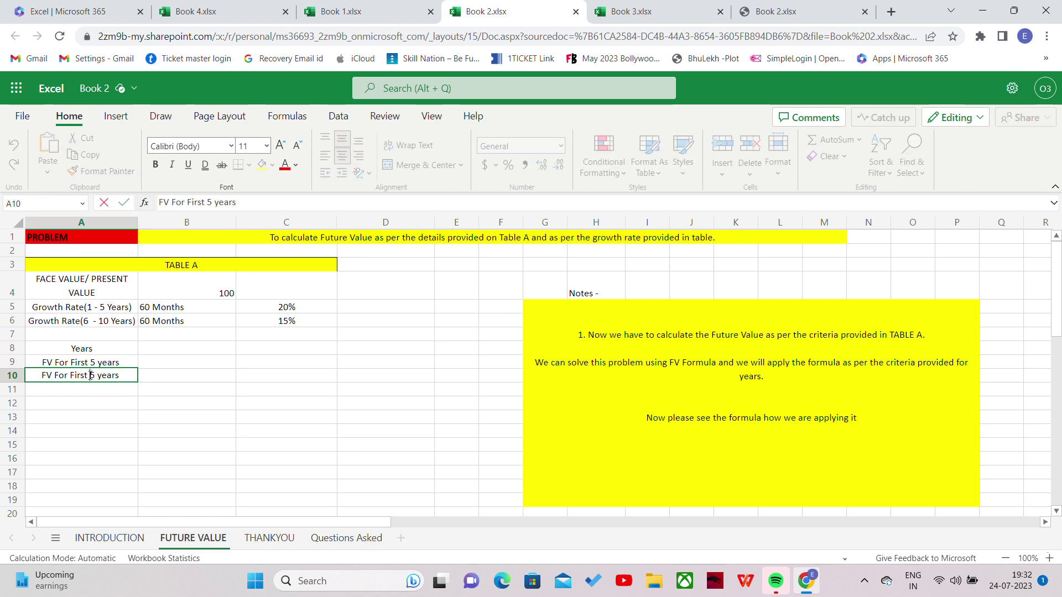
key("BackSpace")
key("BackSpace")
key("BackSpace")
key("BackSpace")
key("BackSpace")
key("BackSpace")
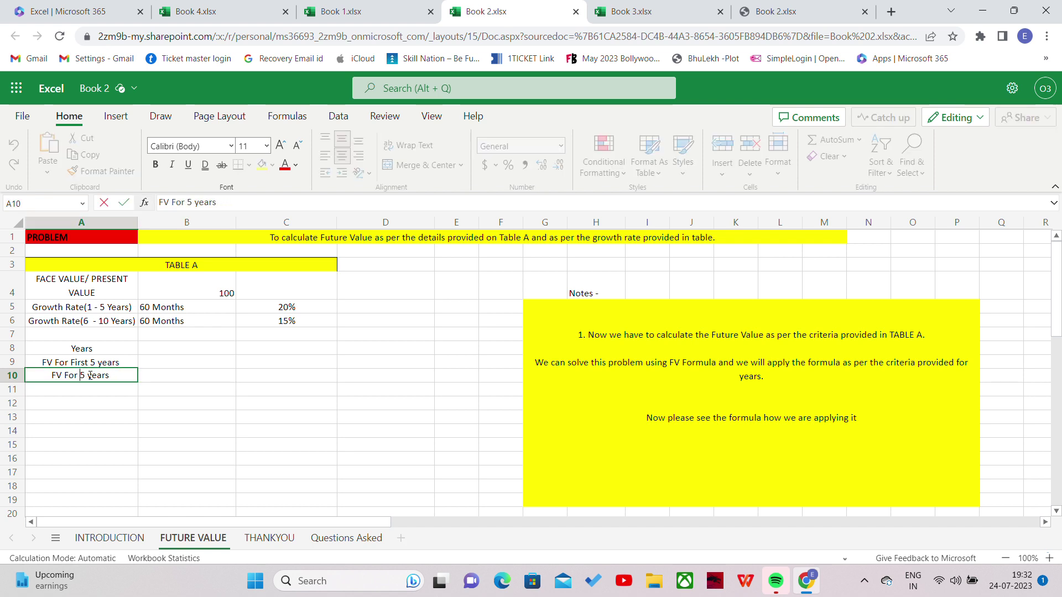
type("last")
left_click(158, 363)
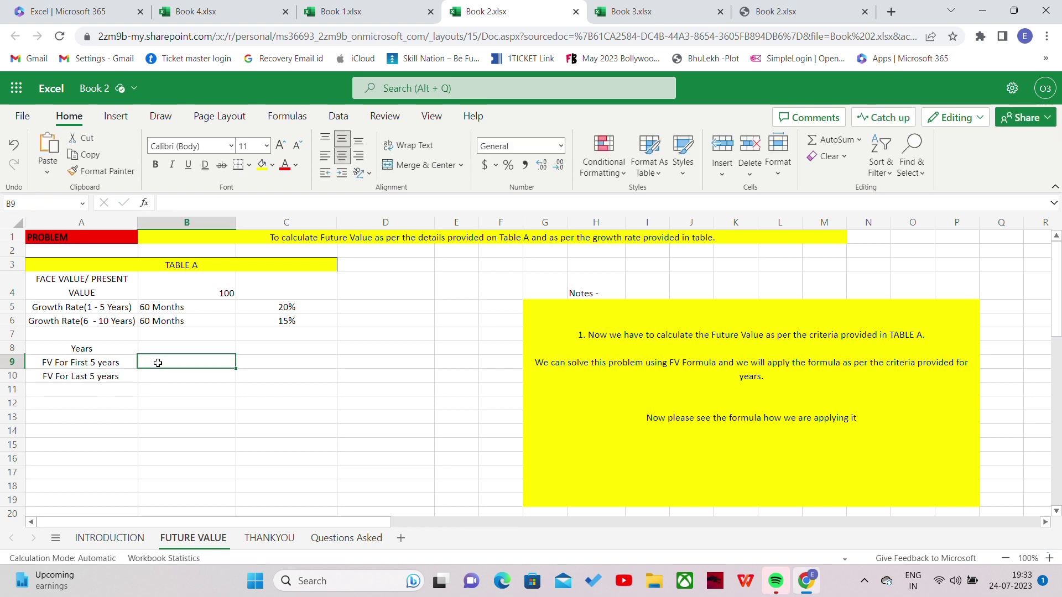
Enter the heading "months" in B8 and the value 60 in both B9 and B10.
left_click(164, 348)
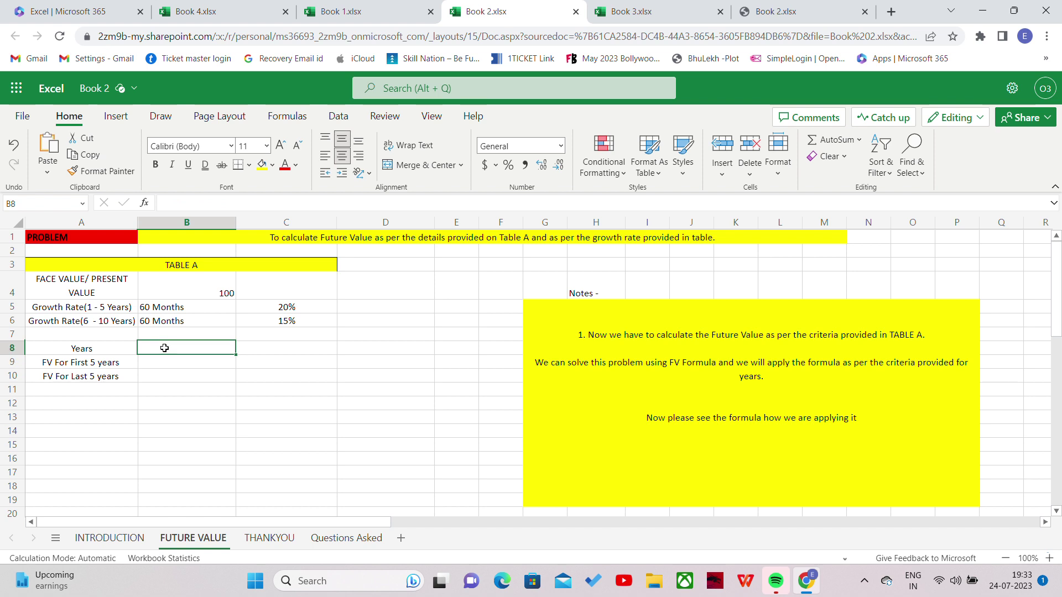
type("months")
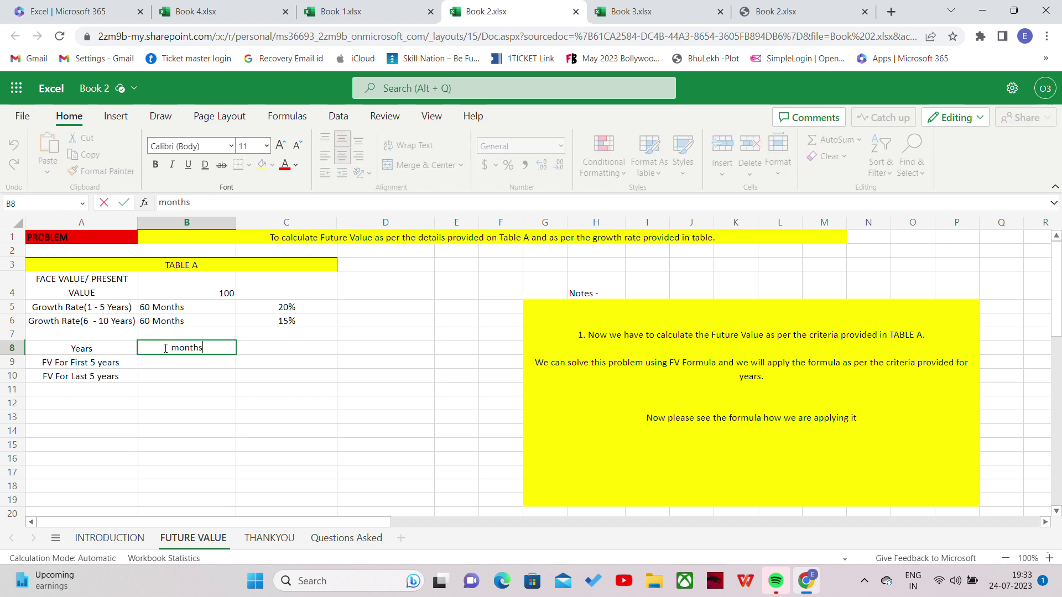
key("Return")
type("60")
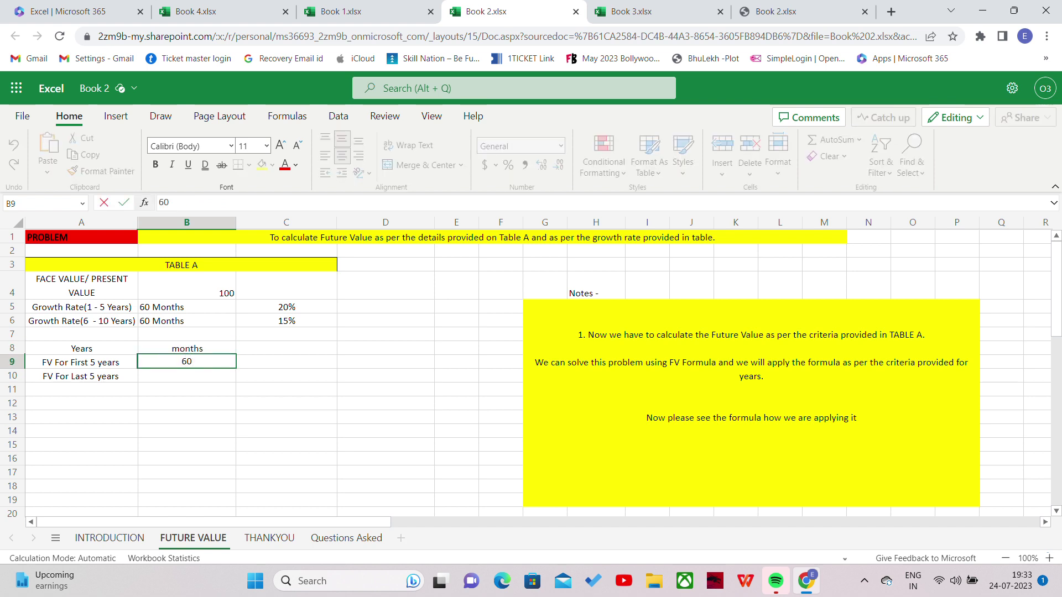
key("Return")
type("60")
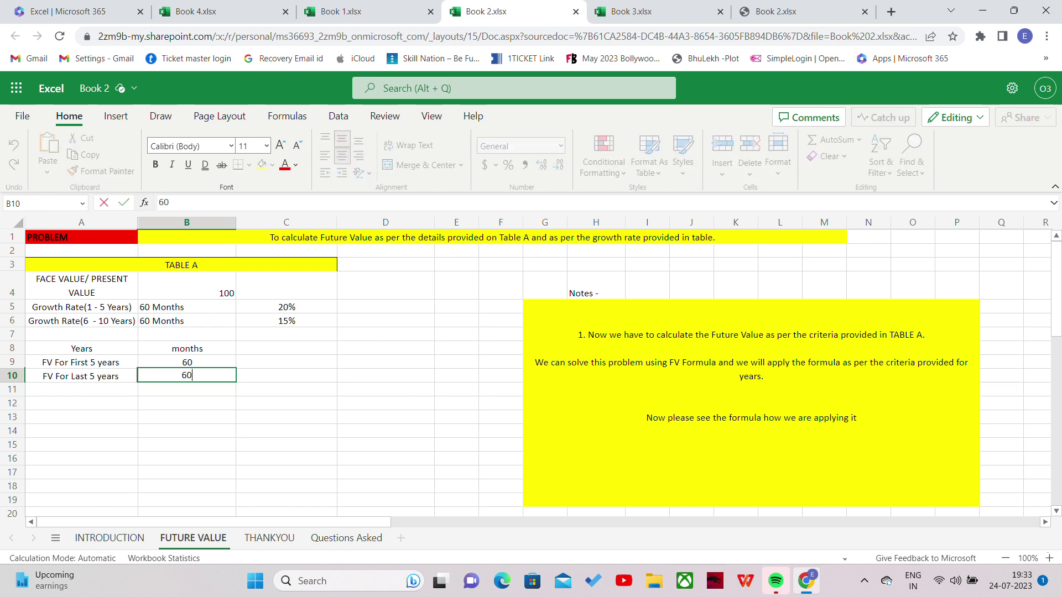
left_click(286, 362)
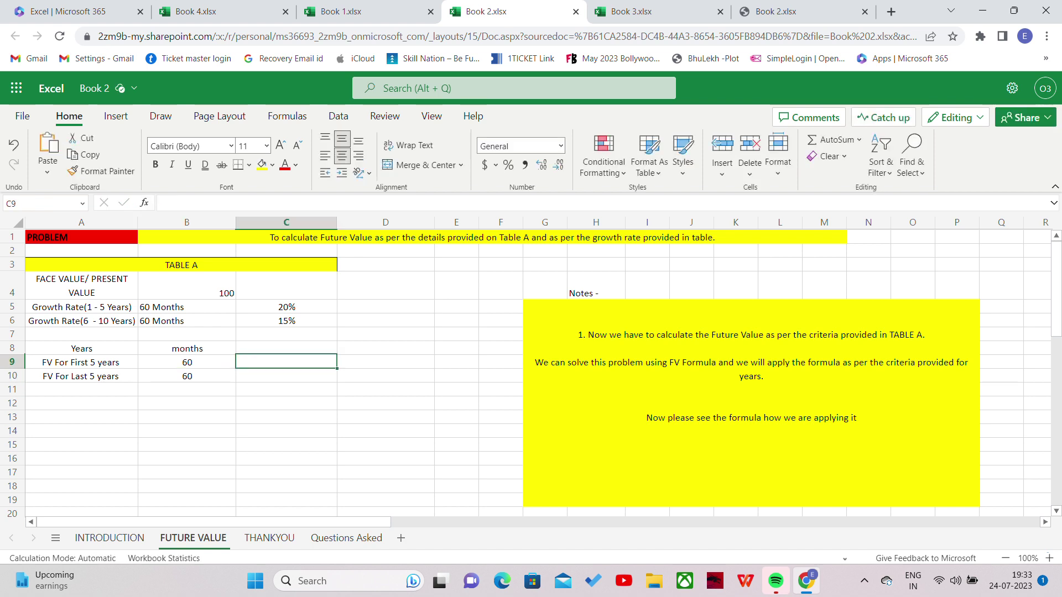
Enter the column heading "Future Value" in C8.
left_click(286, 348)
type("FV")
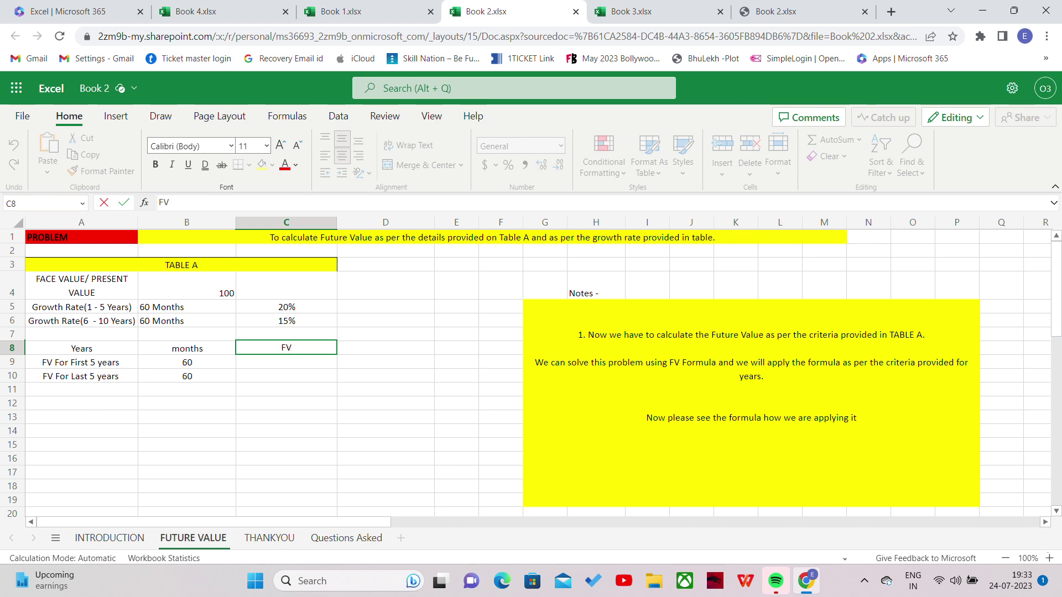
type("ture Value")
key("Return")
Calculate the first five years' future value in C9 with =FV(C5/12,B9,B4).
type("=fv")
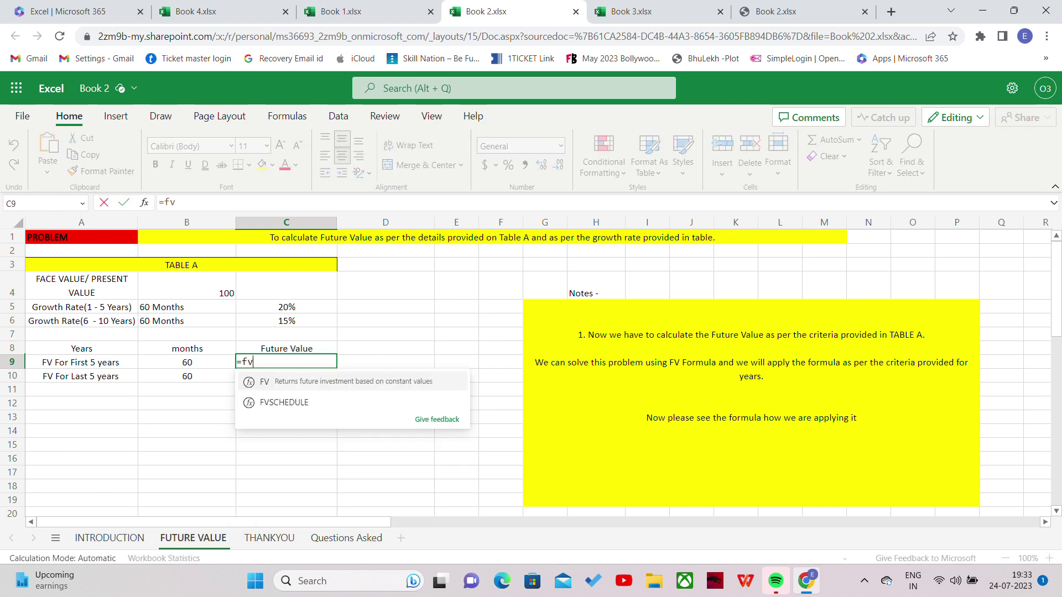
type("(")
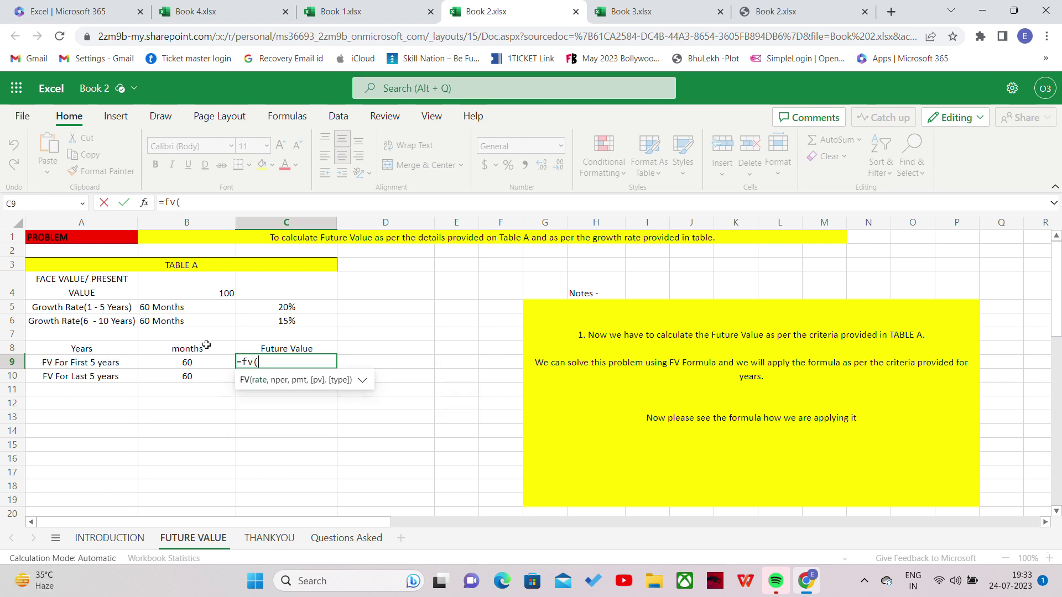
left_click(290, 309)
type("/12")
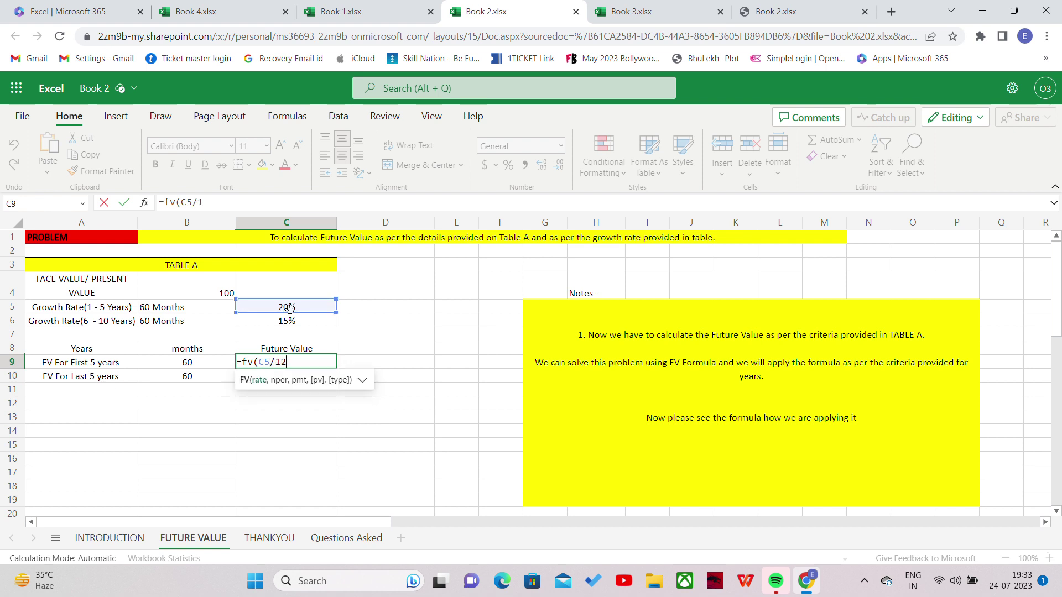
type(",")
left_click(181, 363)
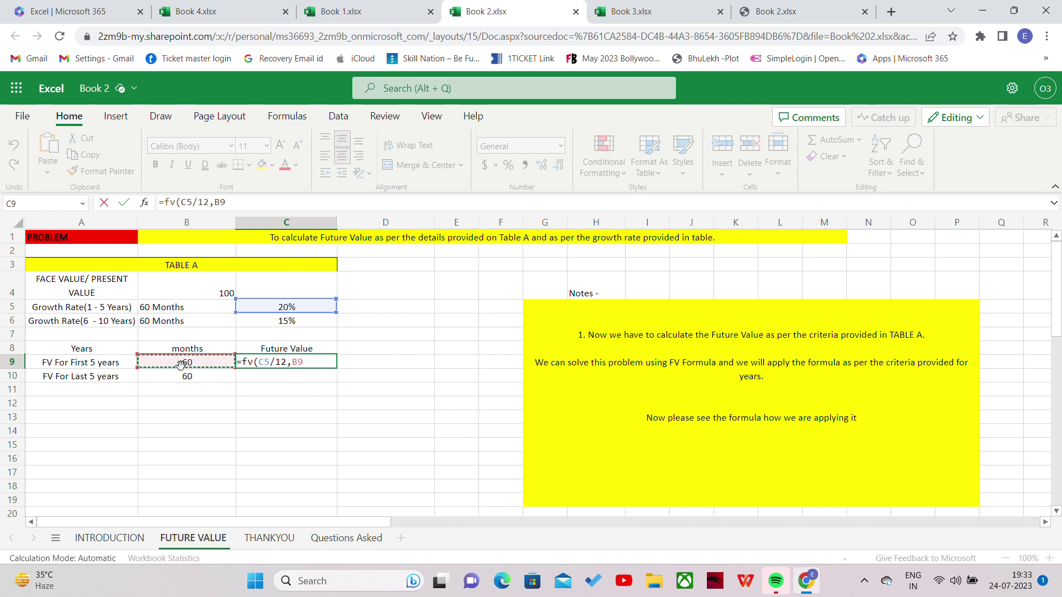
type(",")
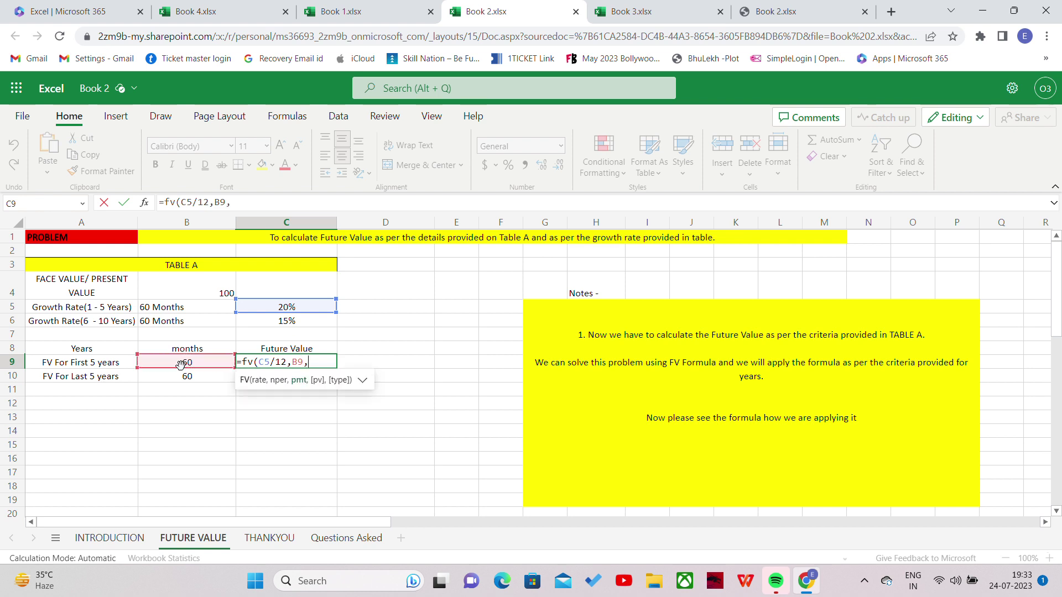
left_click(225, 292)
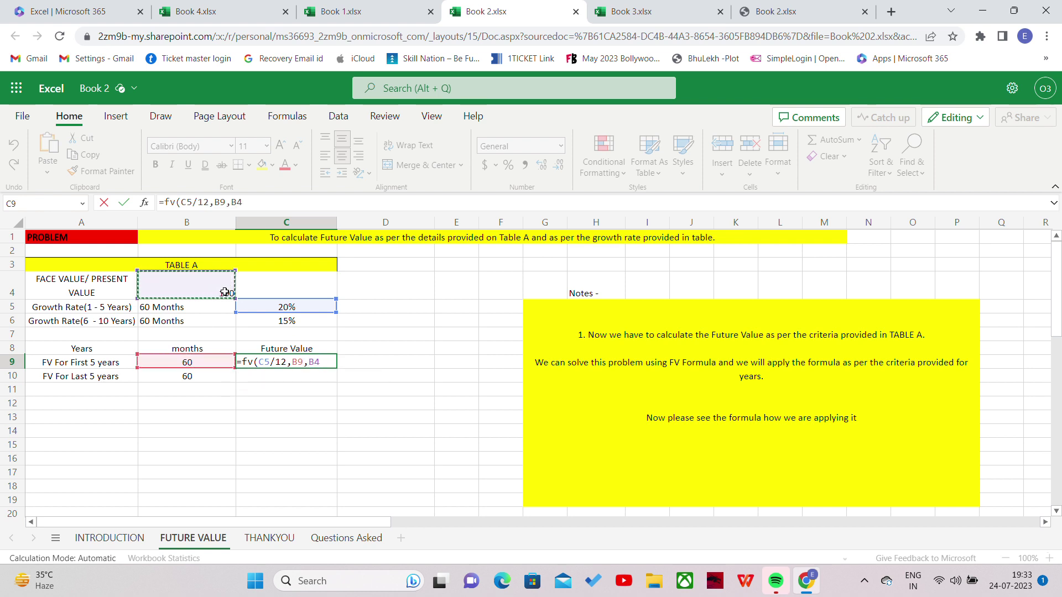
type(")")
key("Return")
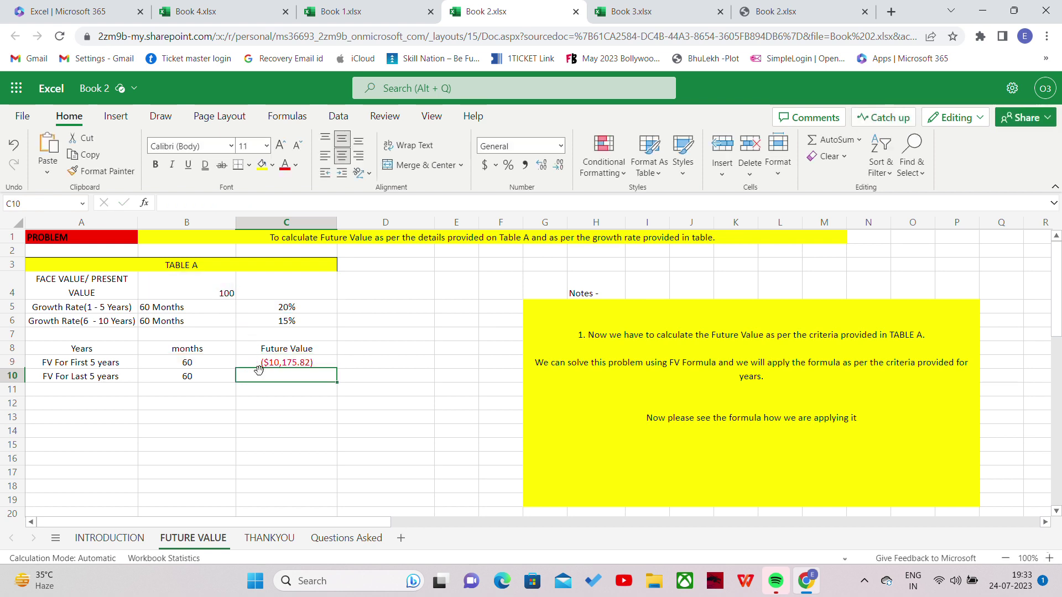
Examine the formula and its cell references in C9 for the first five years' future value.
left_click(296, 362)
double_click(324, 363)
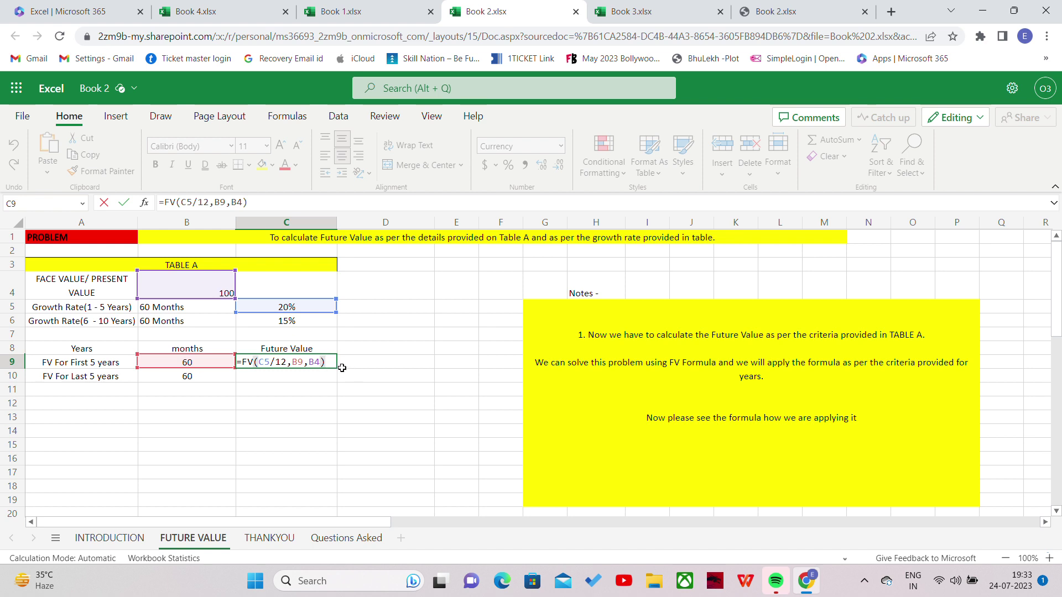
key("Return")
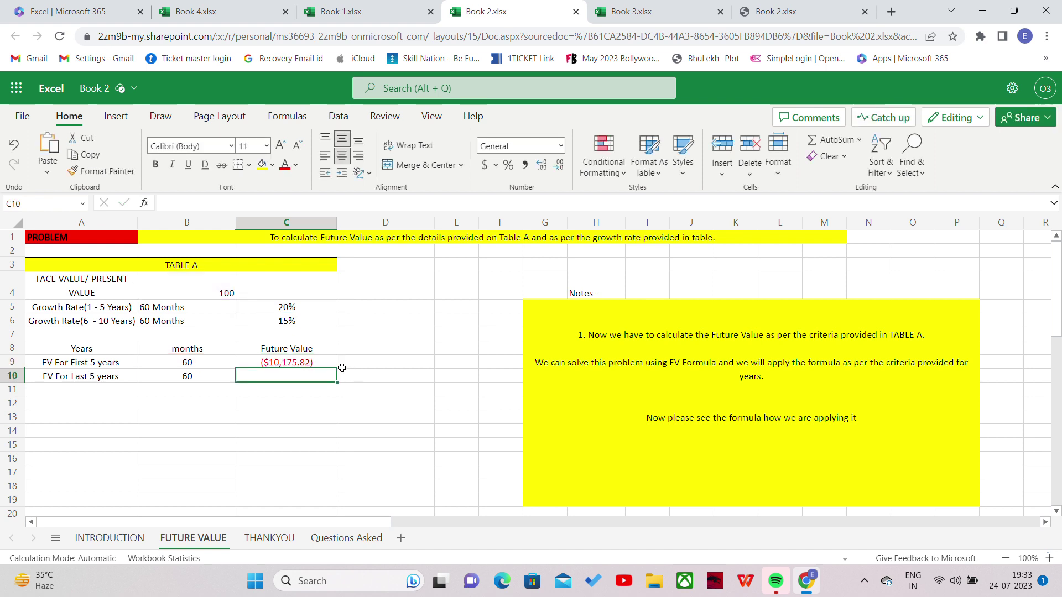
Calculate the last five years' future value in C10 with =FV(C6/12,B10,B4).
type("=fv(")
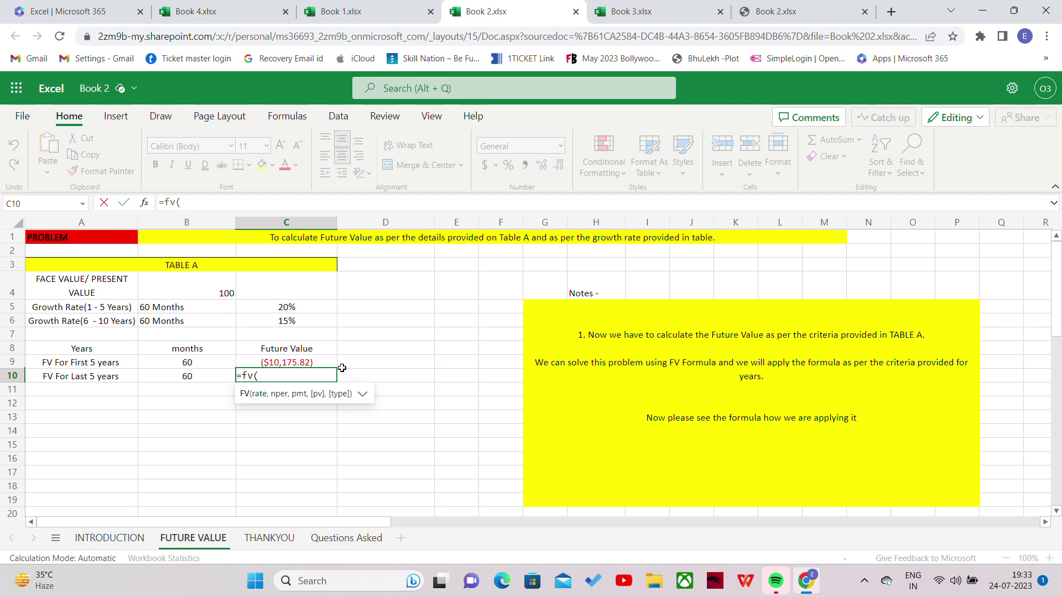
left_click(304, 319)
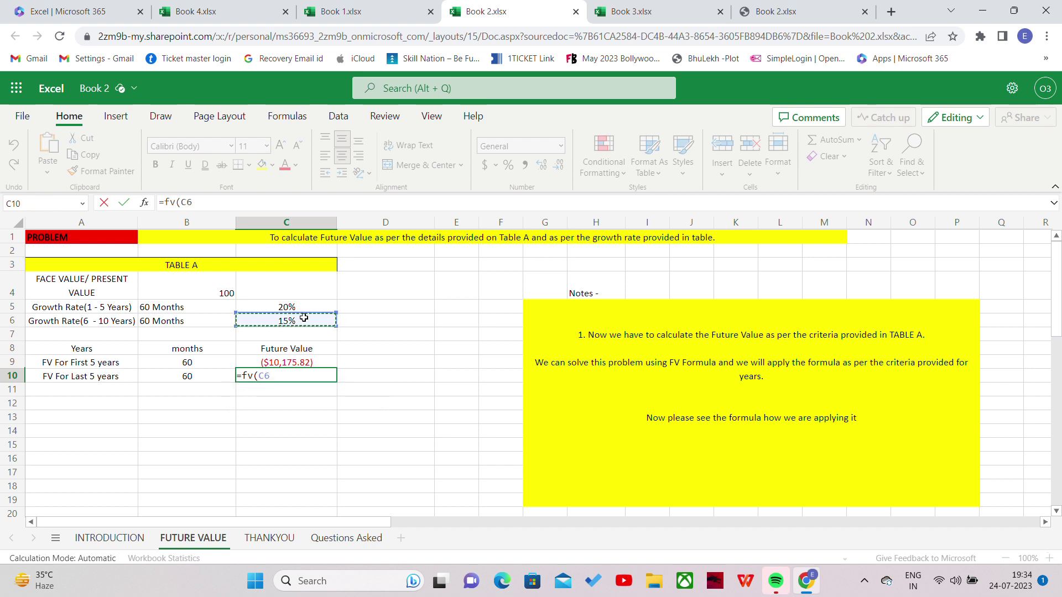
type("/")
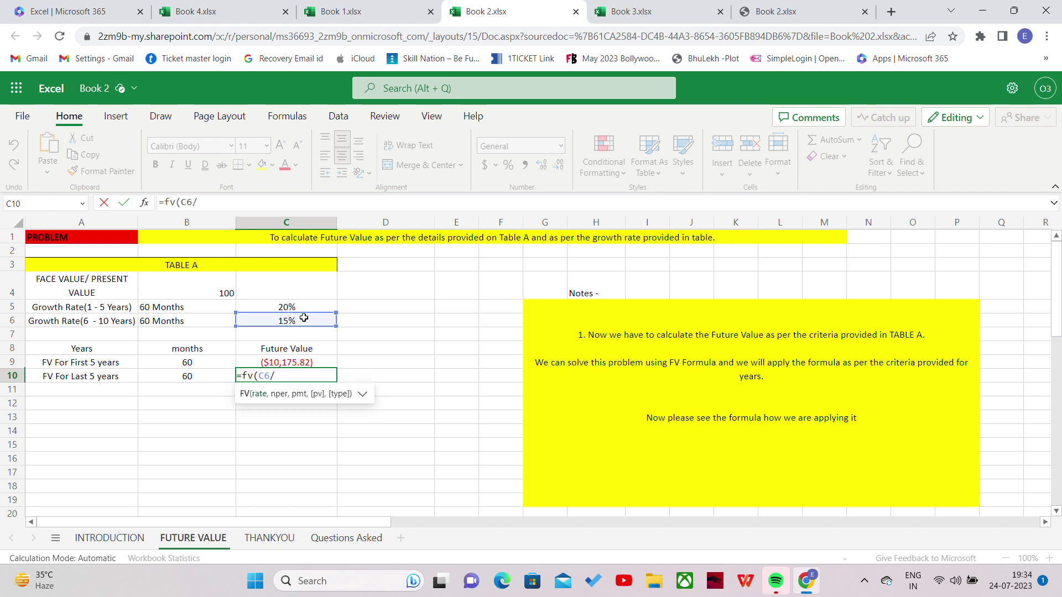
type("12,")
left_click(189, 377)
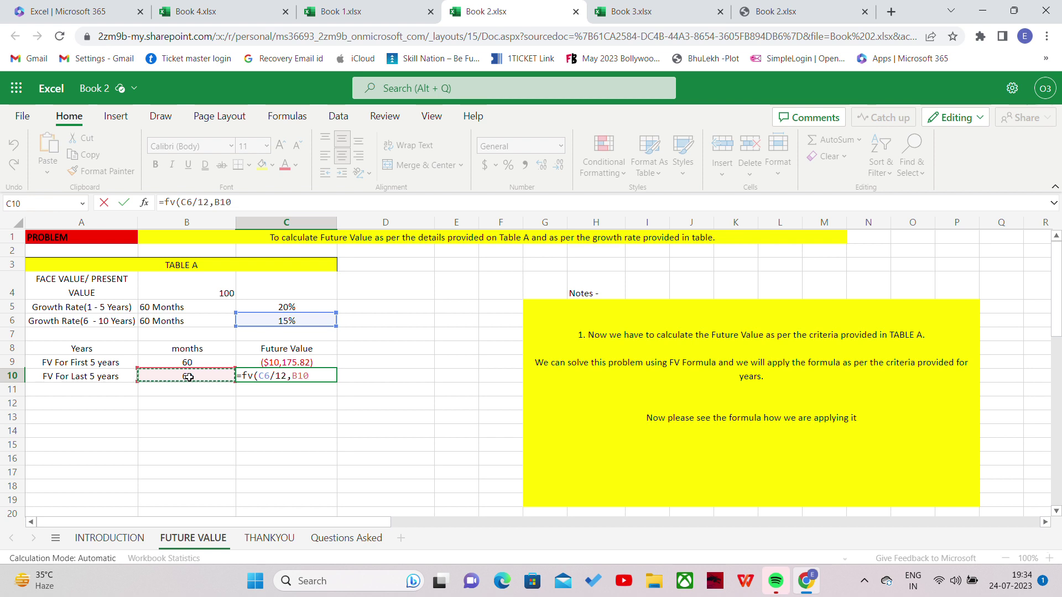
type(",")
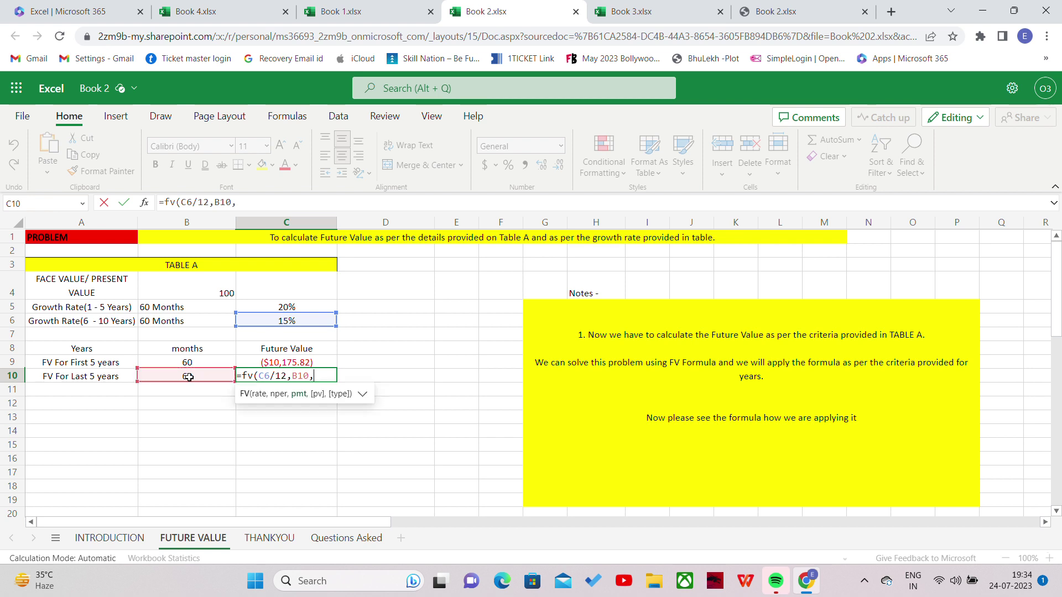
left_click(226, 290)
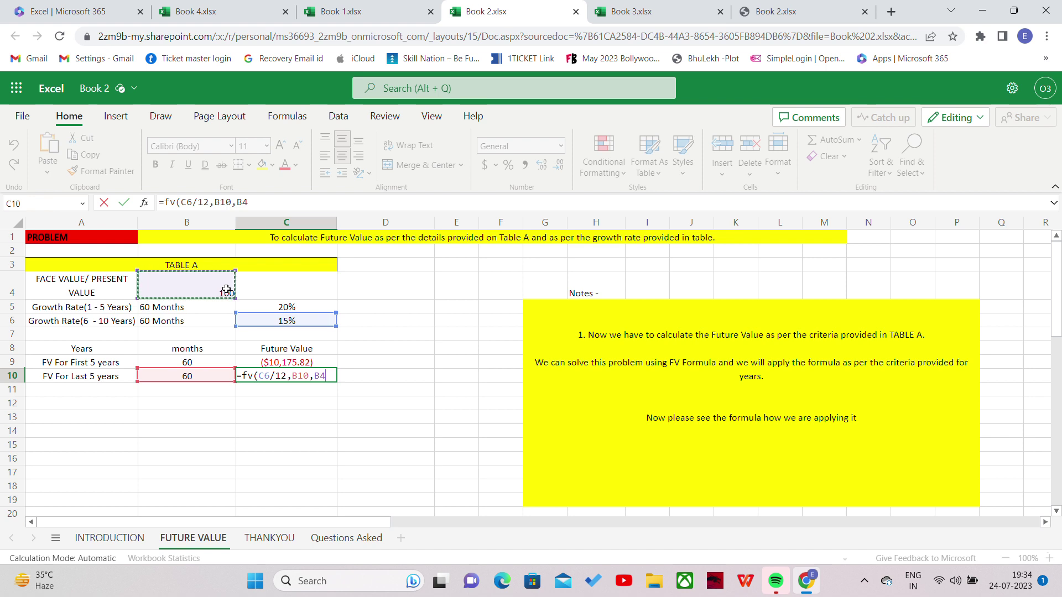
type(")")
key("Return")
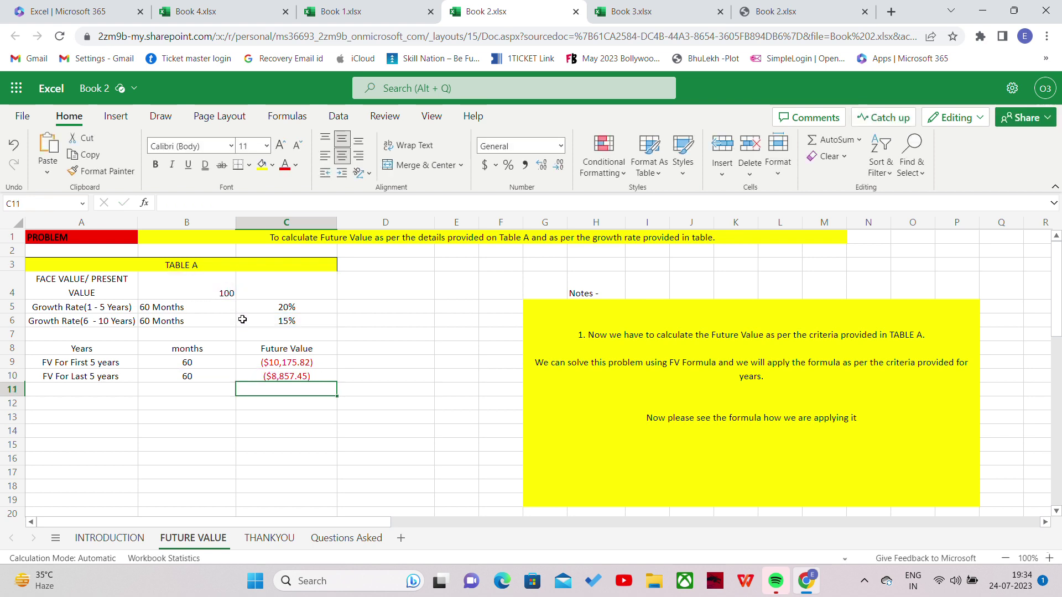
Examine the formula and its cell references in C10 for the last five years' future value.
left_click(276, 377)
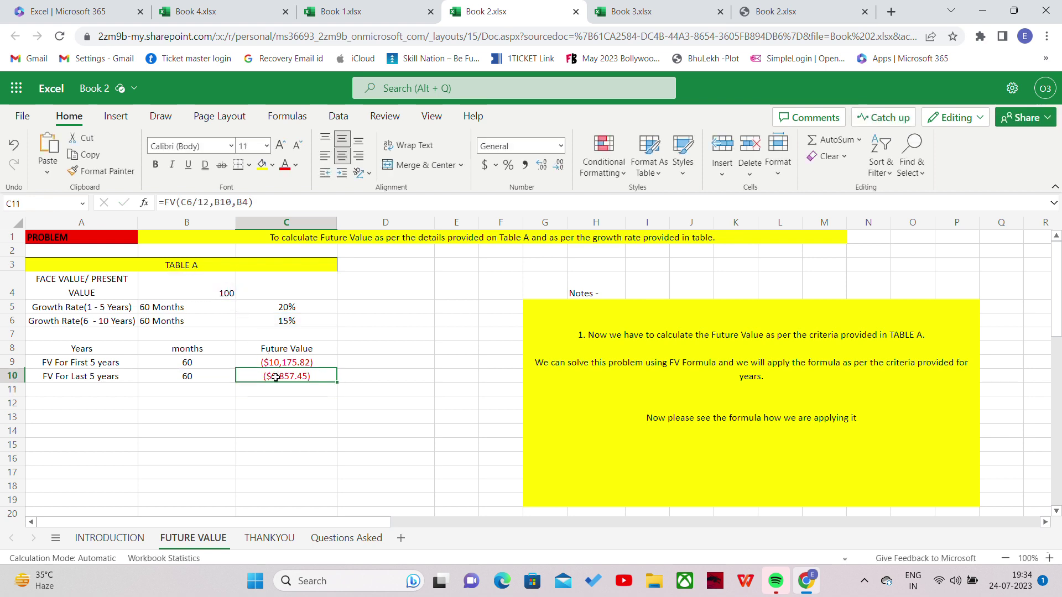
double_click(276, 377)
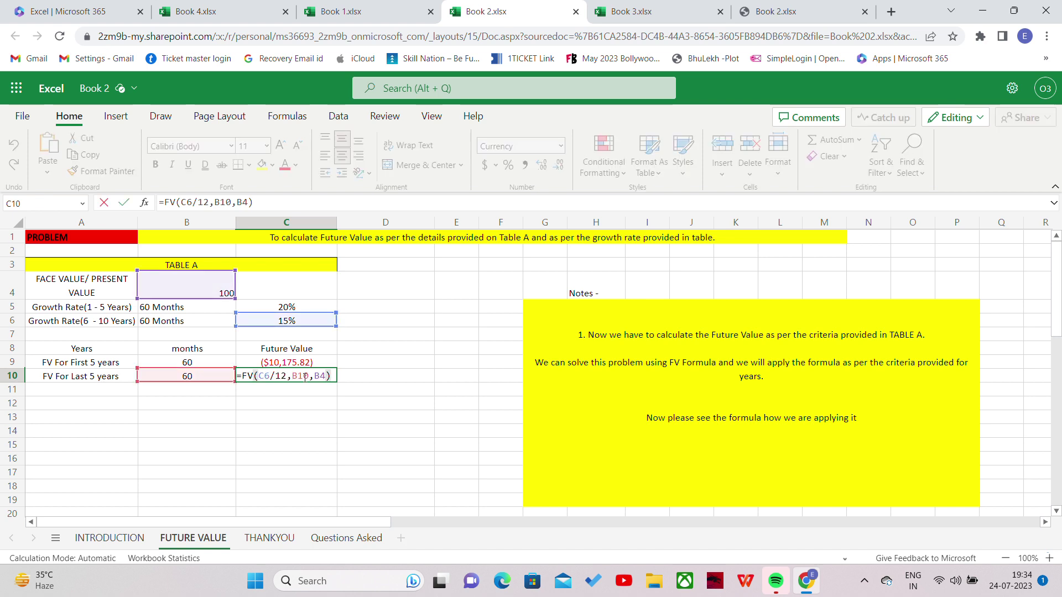
key("Return")
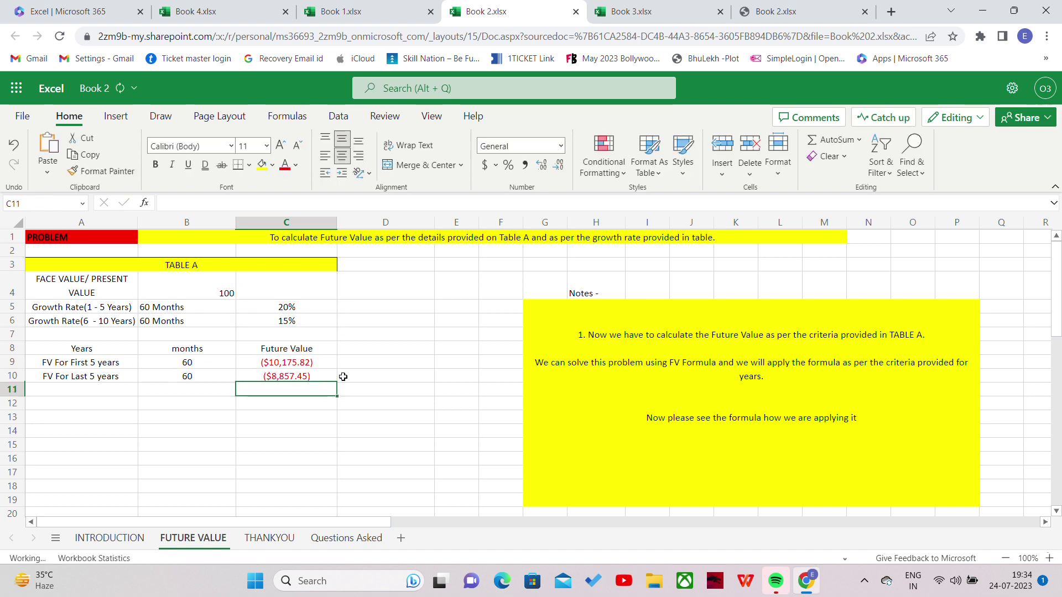
Enter in G14 the note "AS we can see the formula applied and future value of first and last 5 years calculated seperately.".
left_click(688, 434)
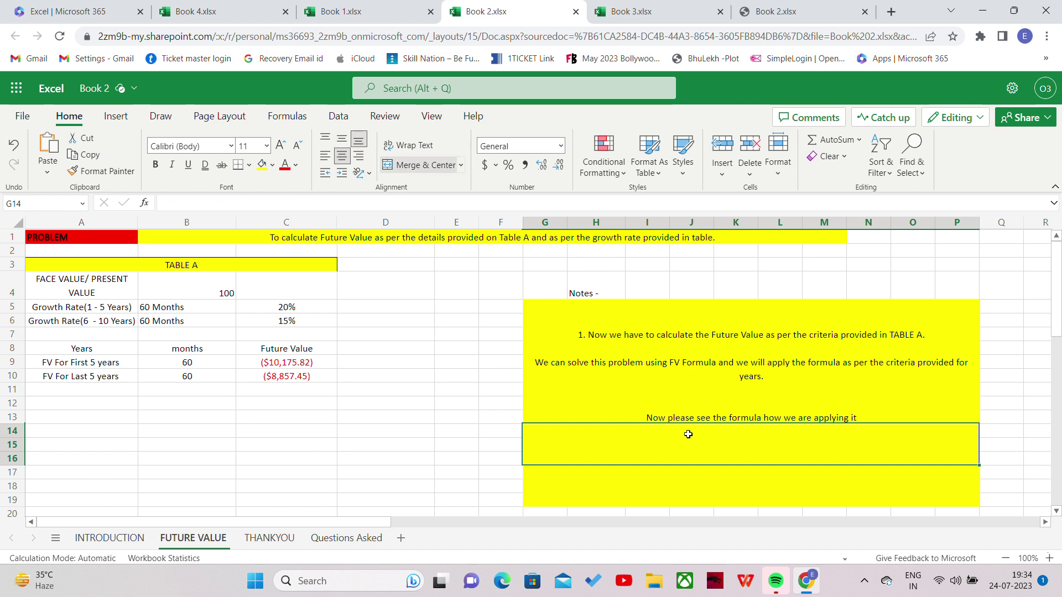
type("AS we ")
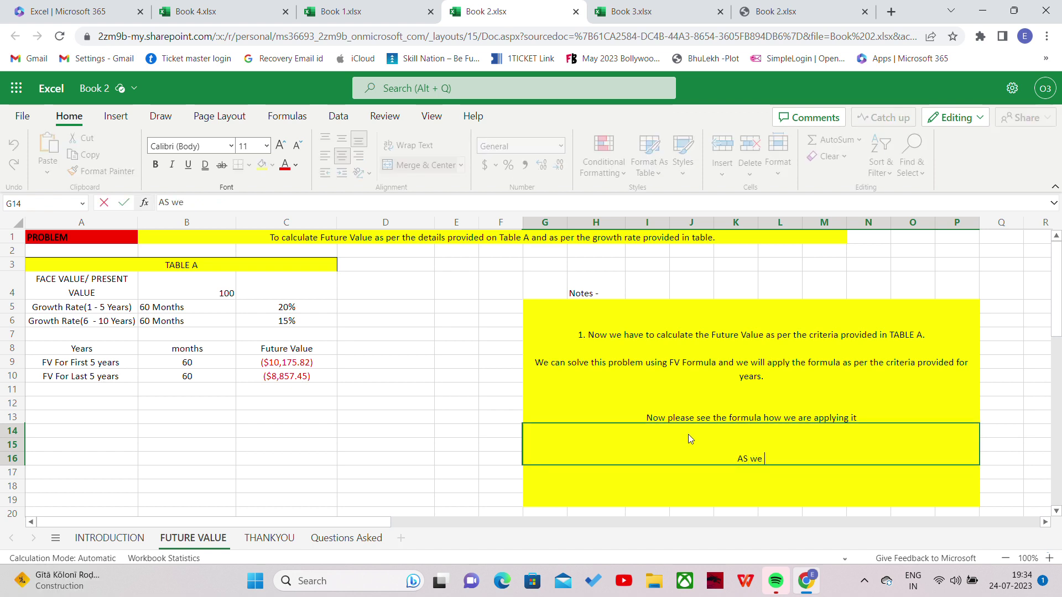
type("cam")
key("BackSpace")
type("n see the")
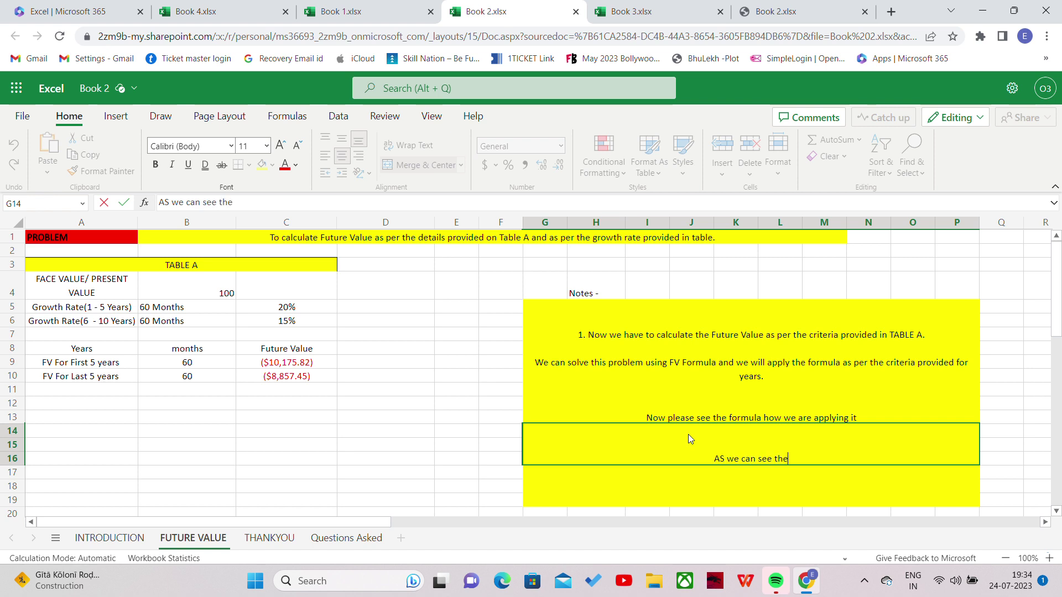
type(" formula ")
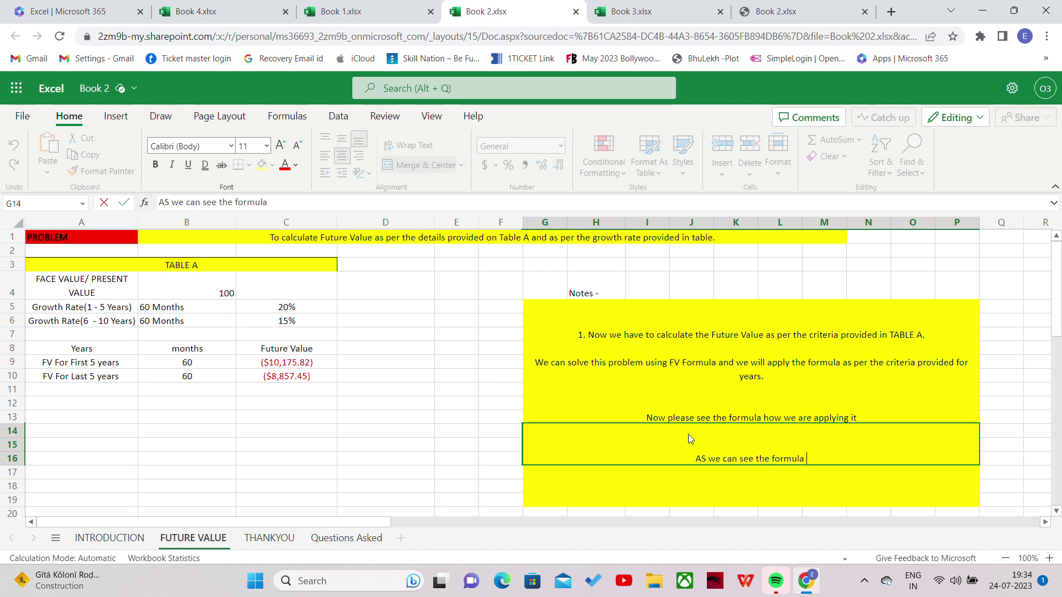
type("applied ")
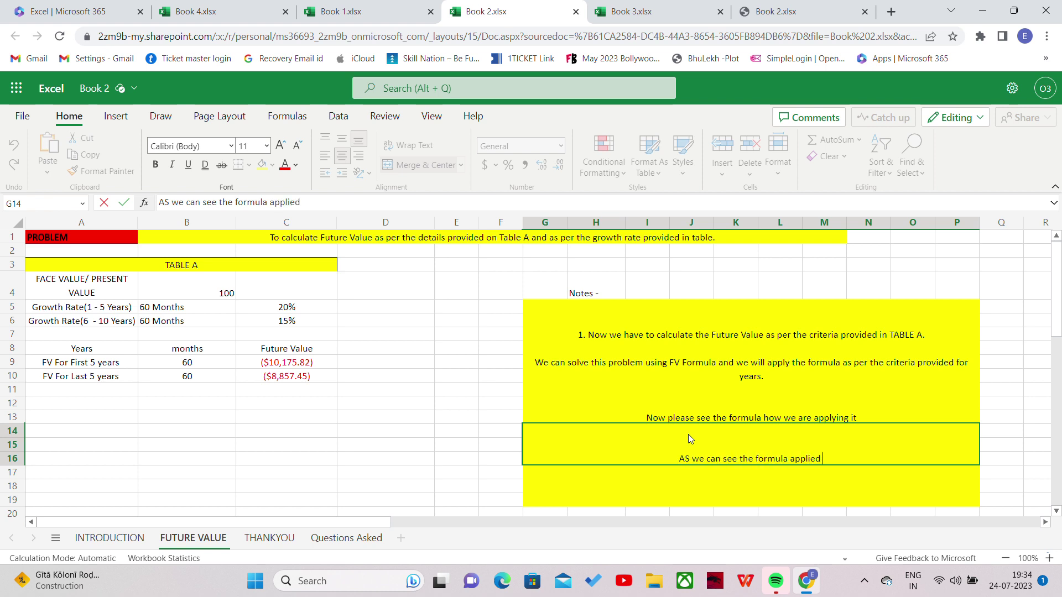
type("and futur")
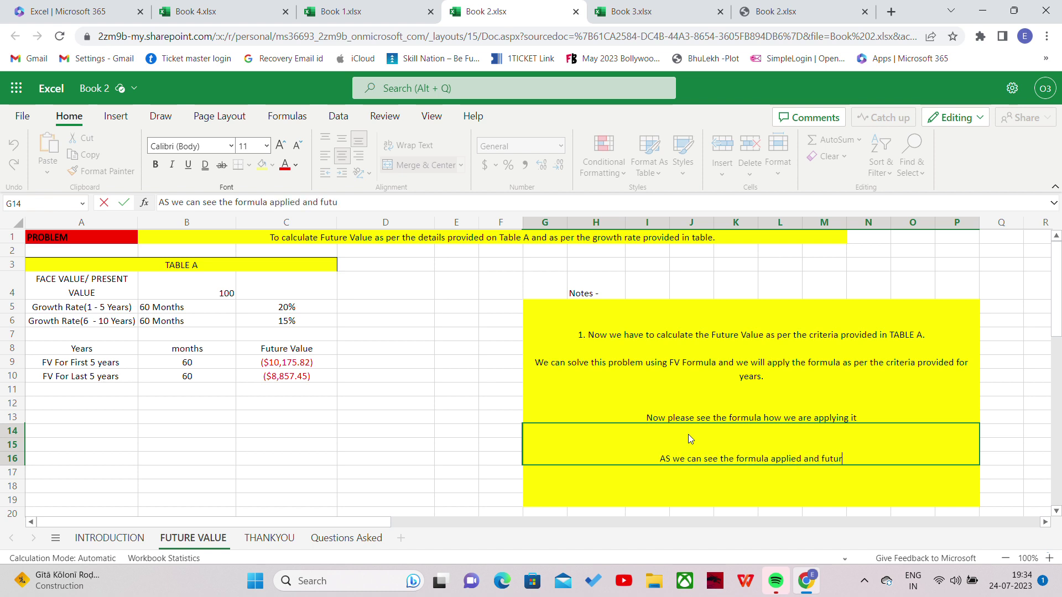
type("e valu")
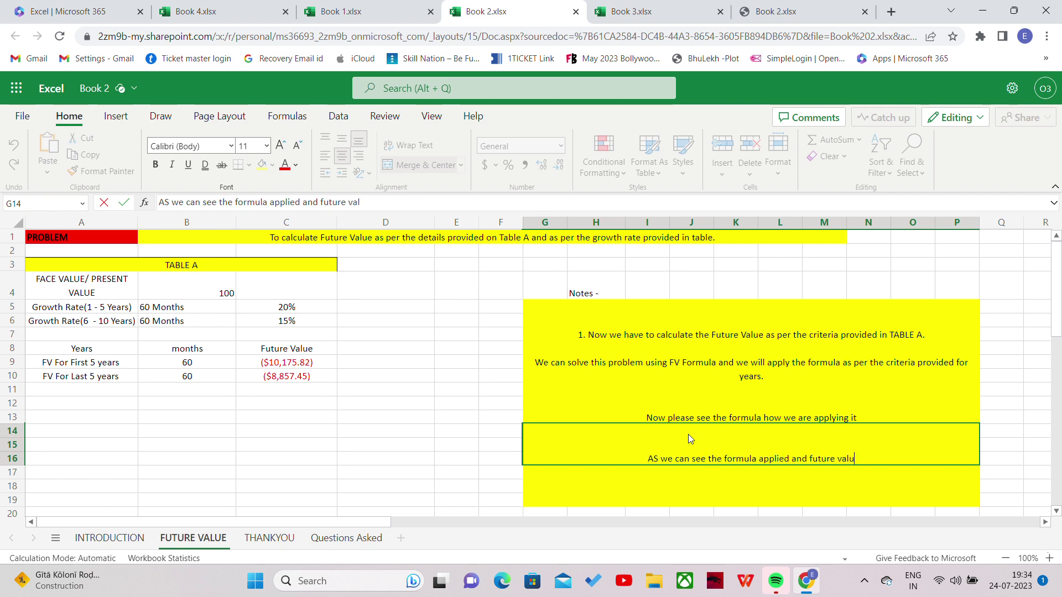
type("e of first a")
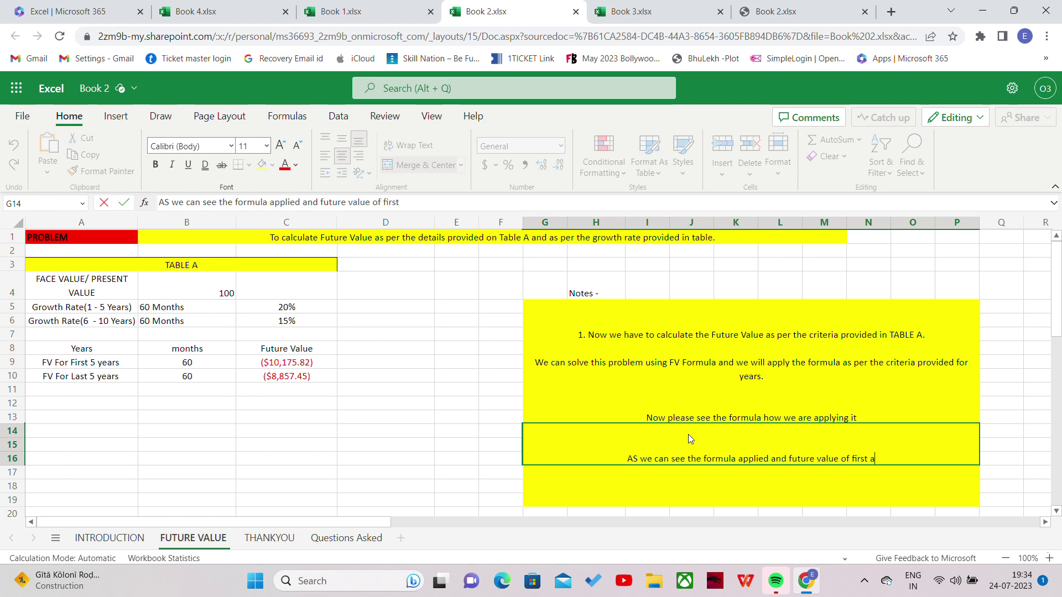
type("nd last 5")
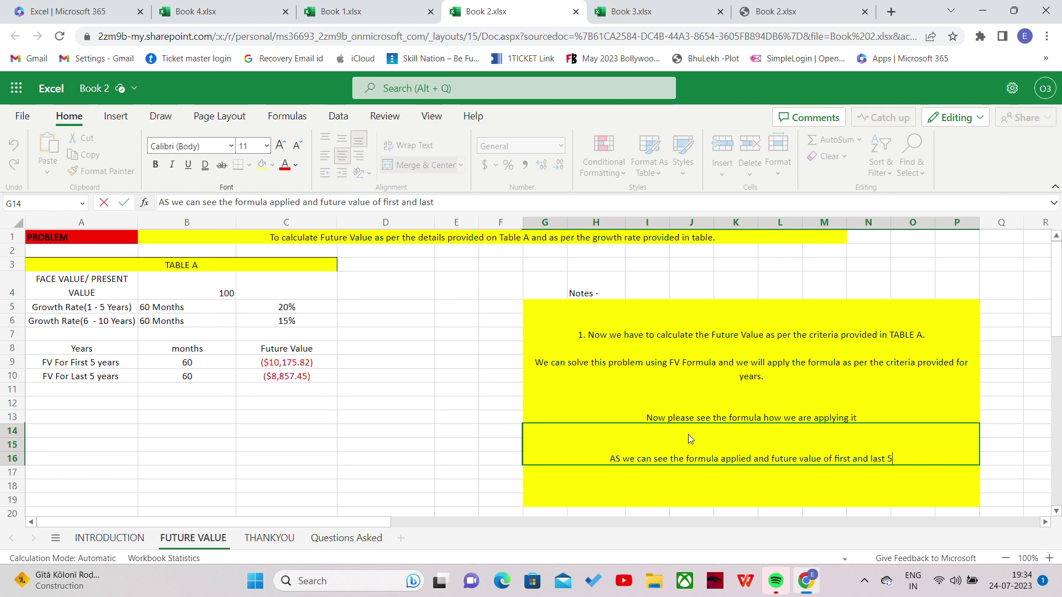
type(" years")
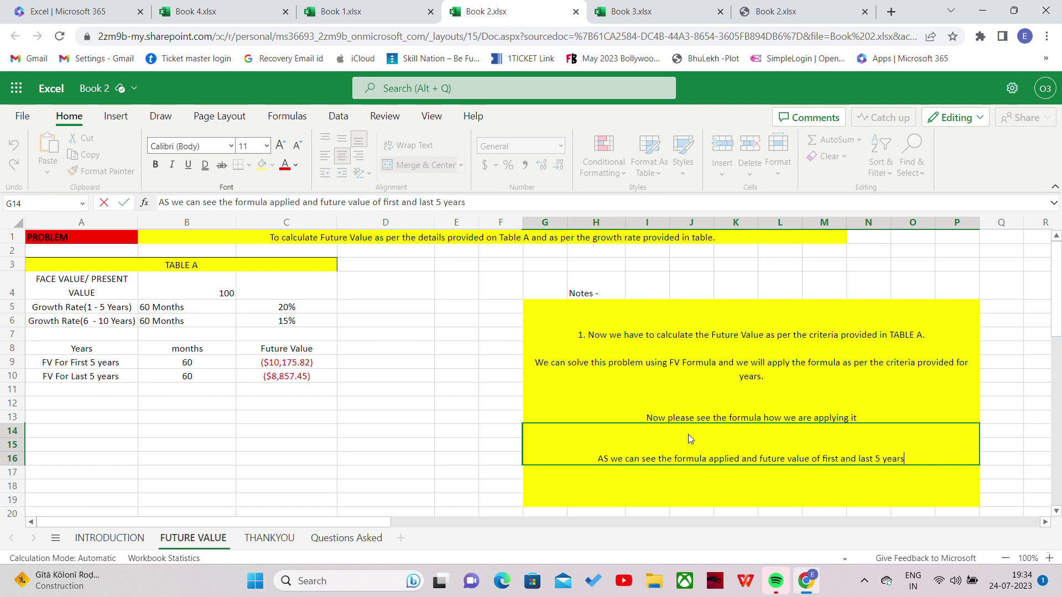
type(" calculate")
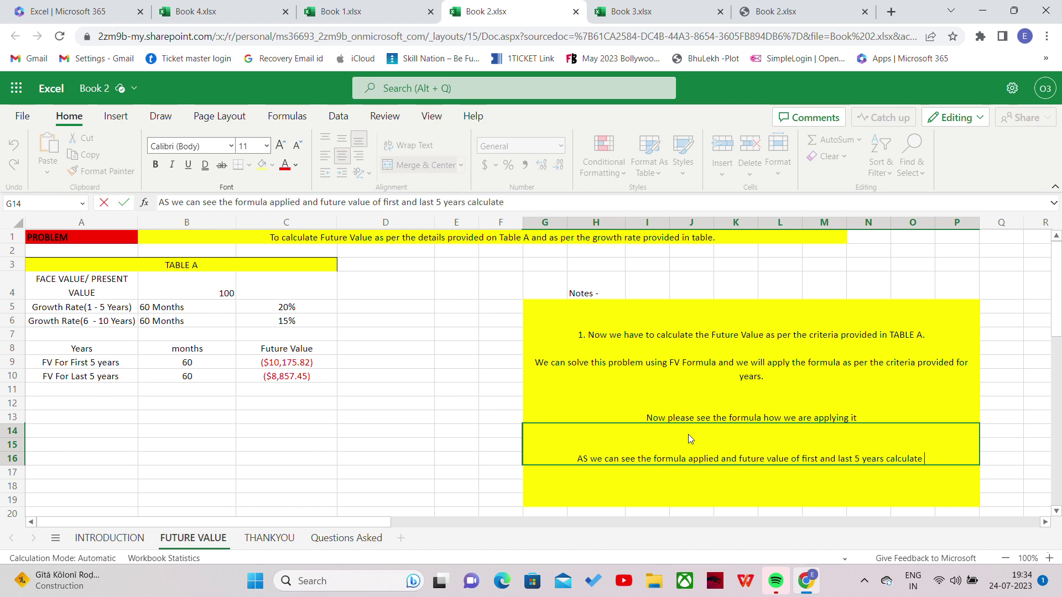
type("d seperately")
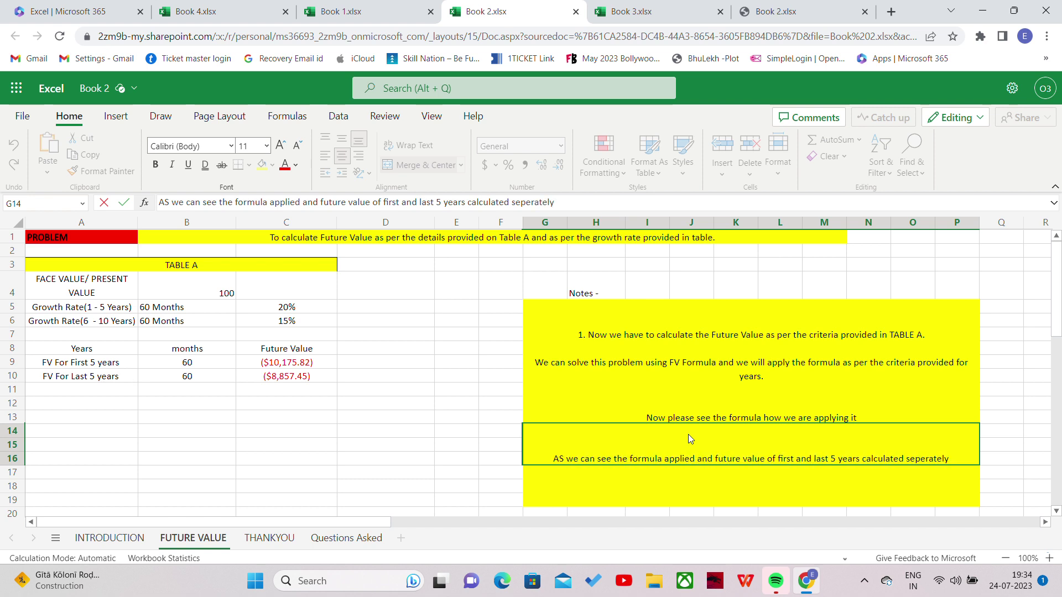
type(".")
key("Return")
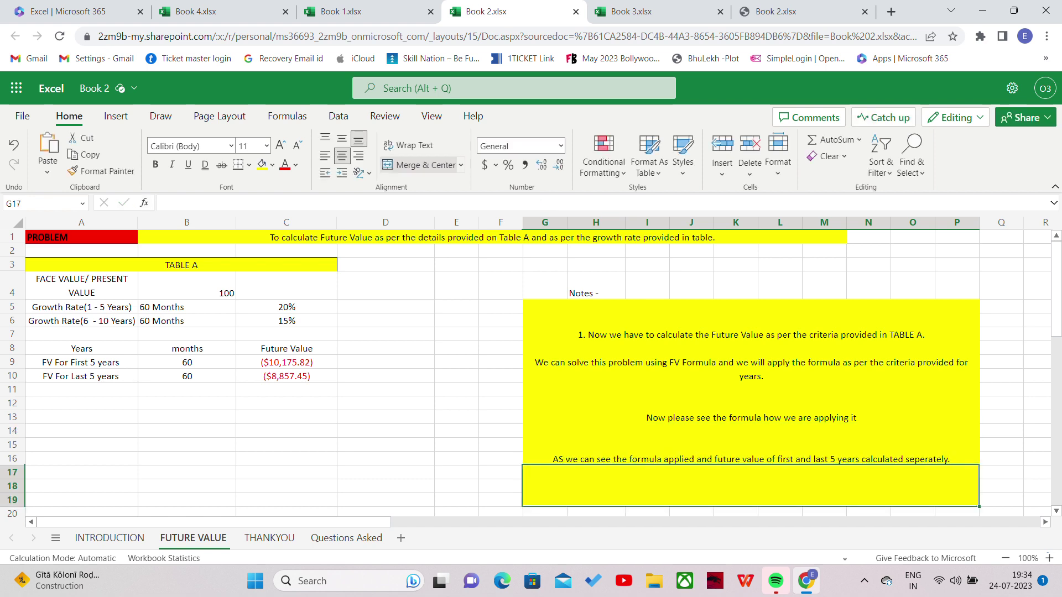
Enter in G17 the note "In Case we require the year by year future value we can apply the FV Formula like this way.".
type("In C")
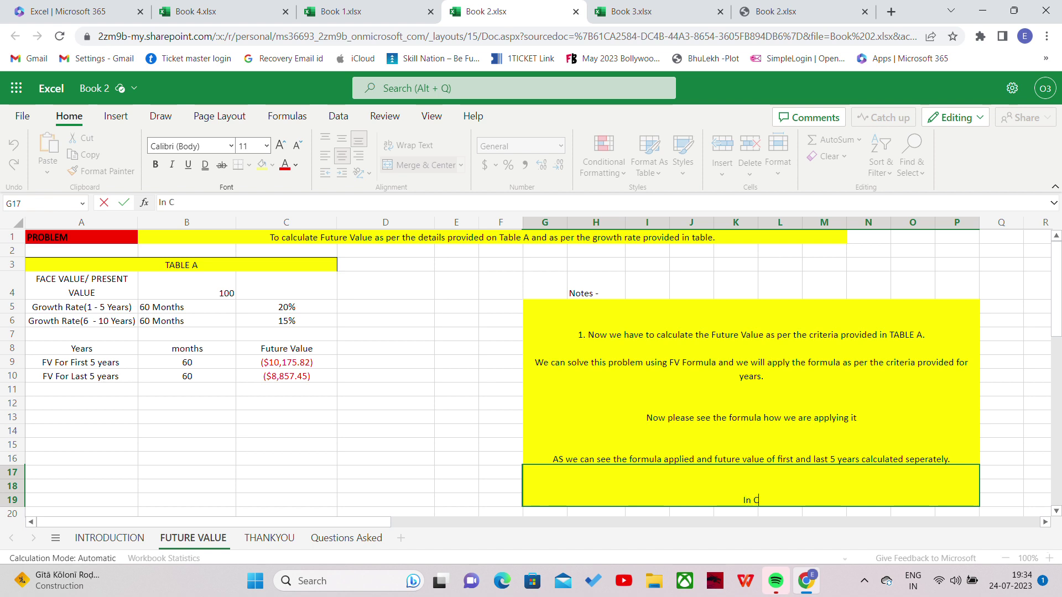
type("ase we require the i")
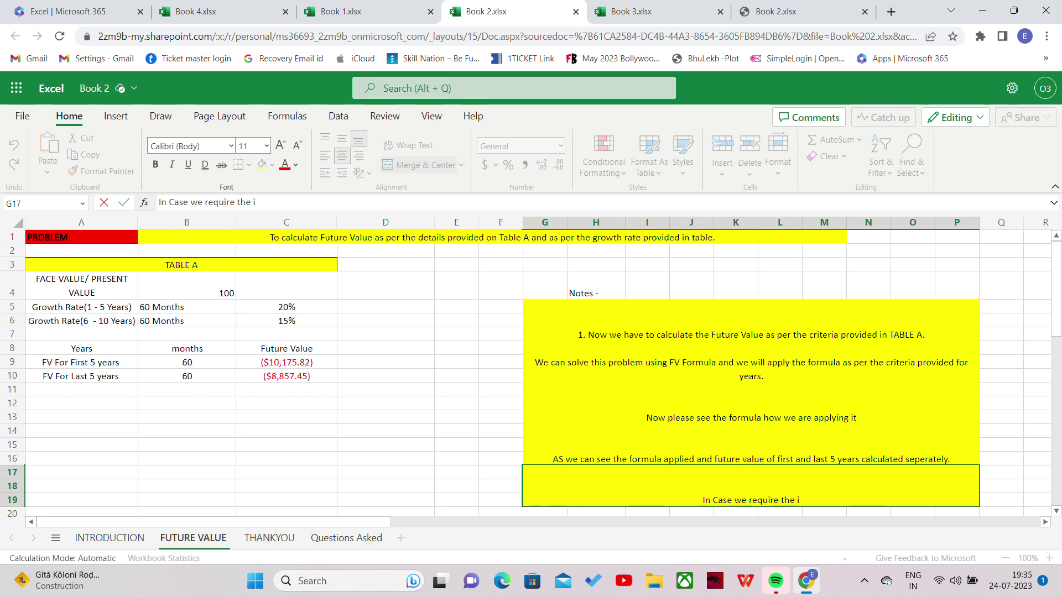
key("BackSpace")
type("year by year ")
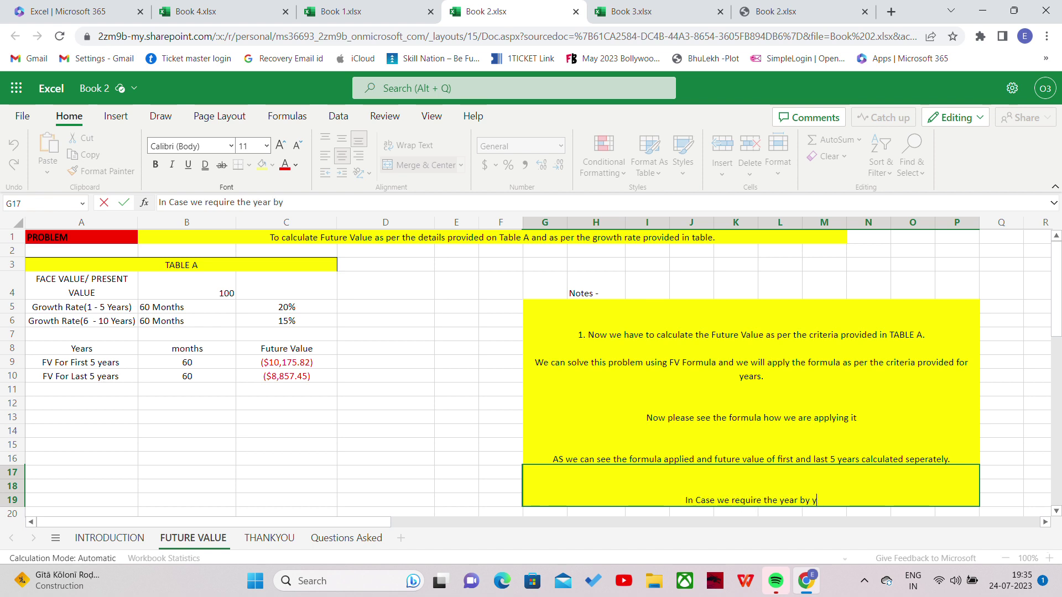
type("fu")
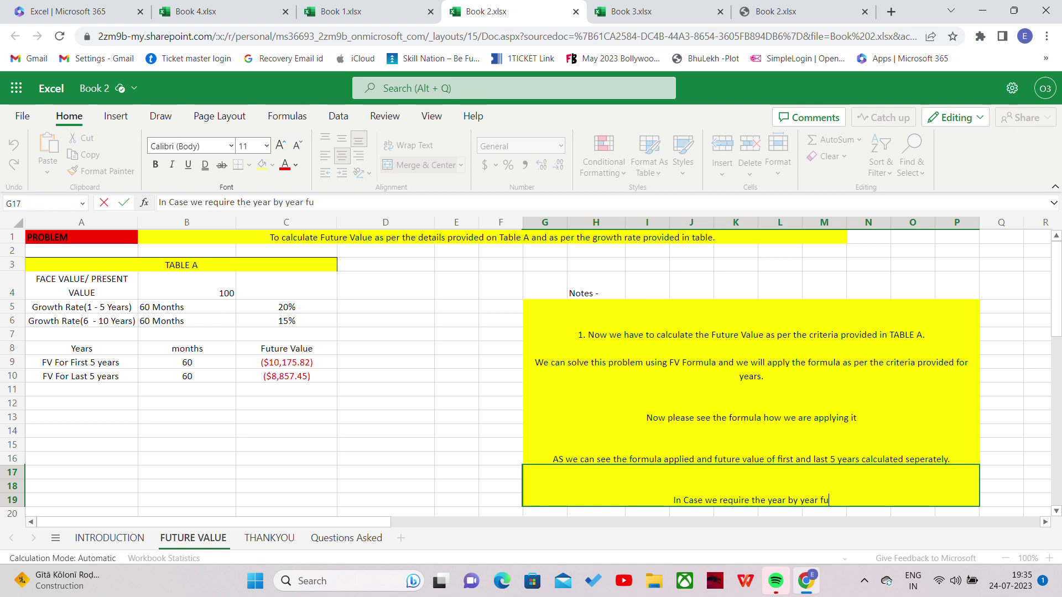
type("ture value ")
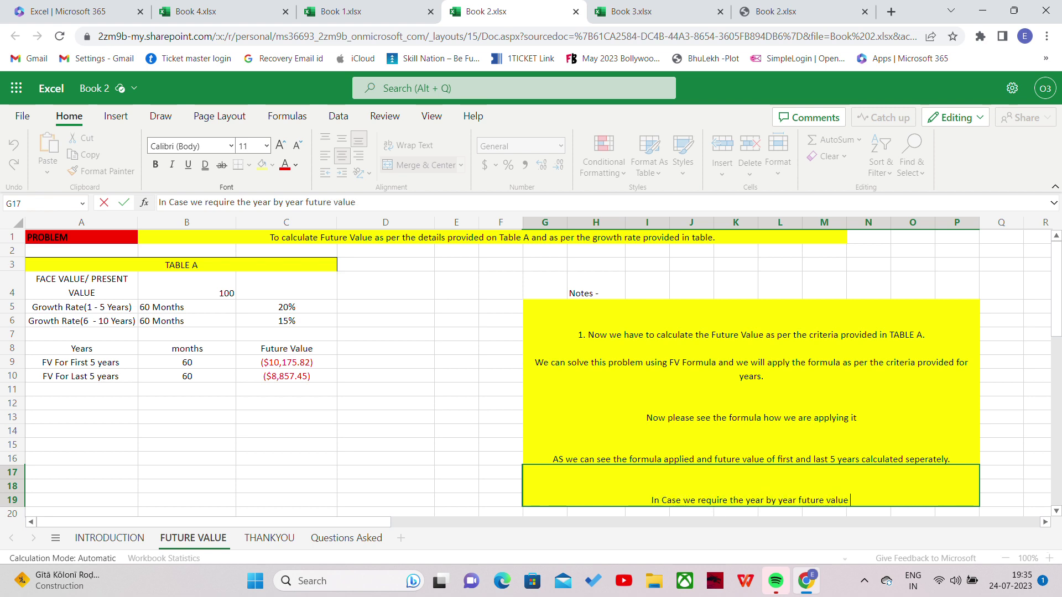
type("we can appl")
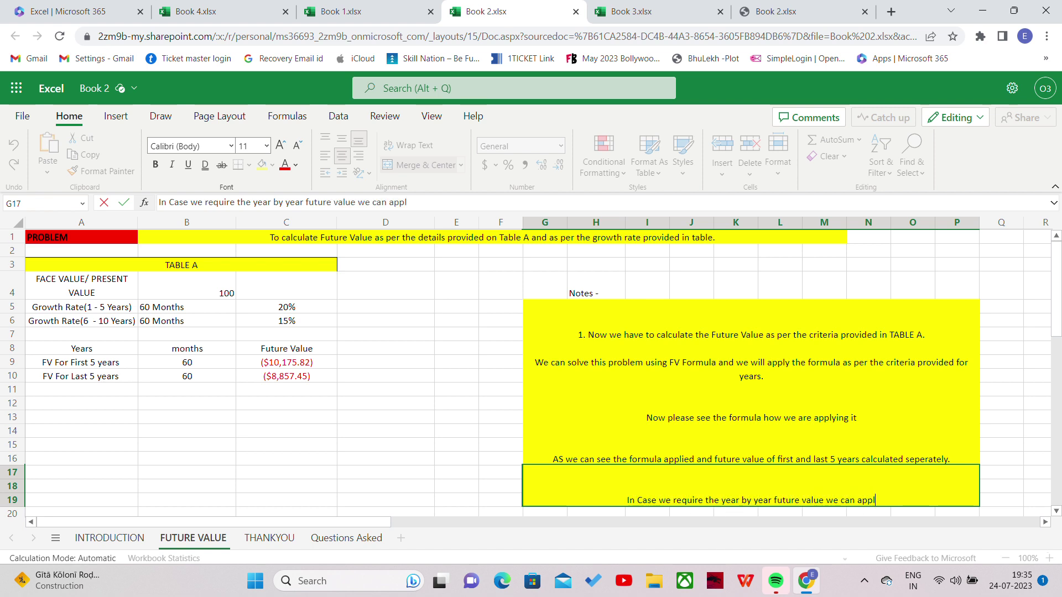
type("y the FV")
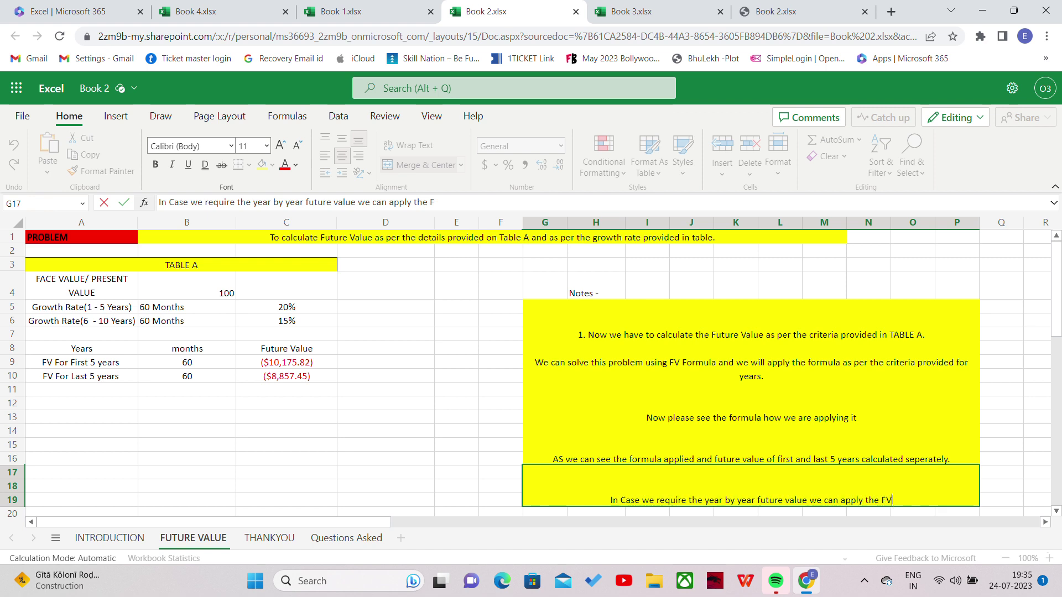
type(" Formu")
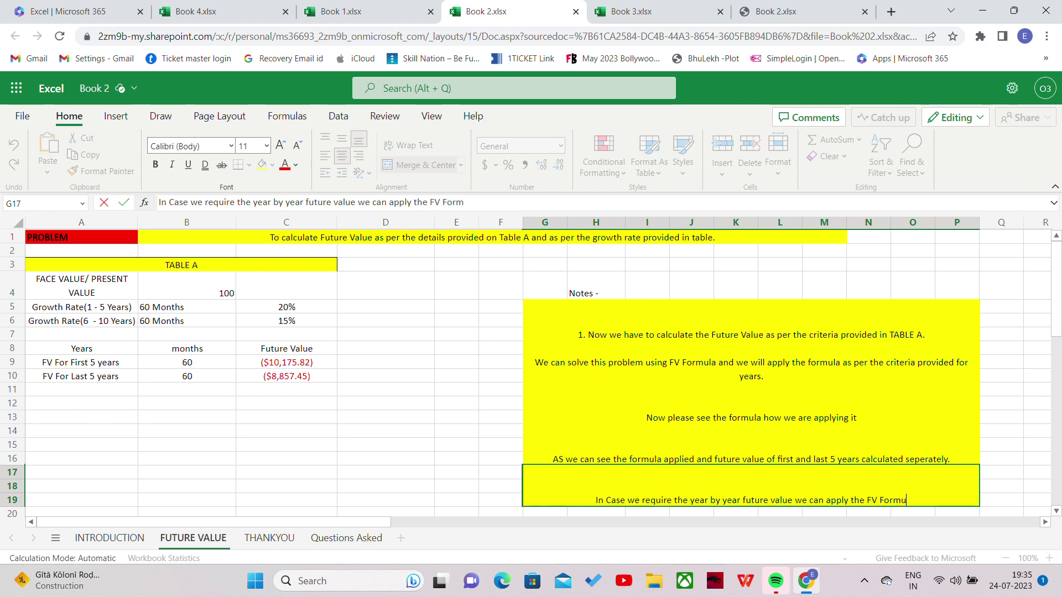
type("la like this way.")
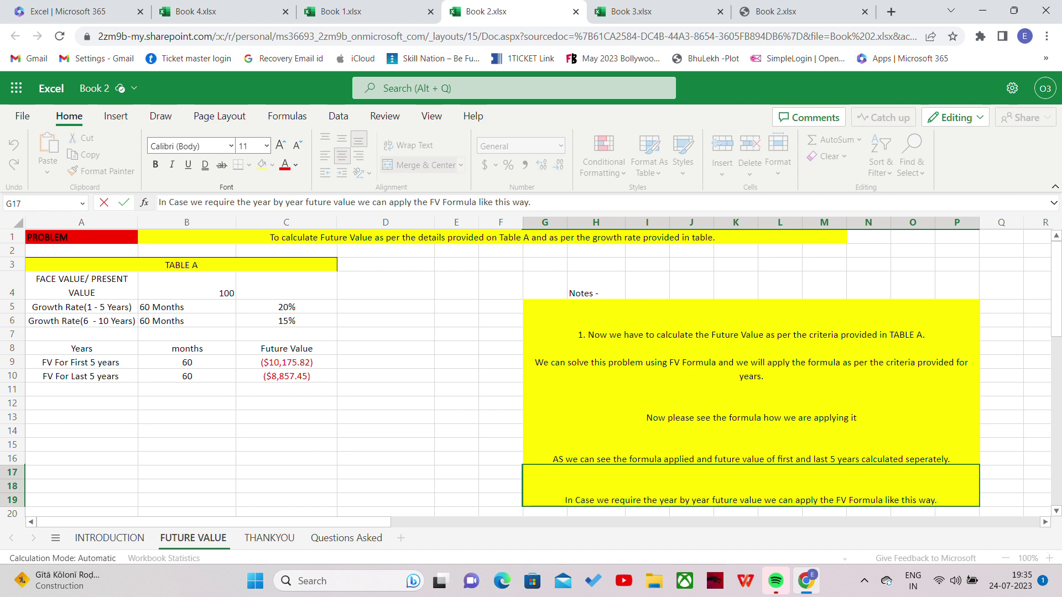
left_click(104, 413)
left_click(95, 403)
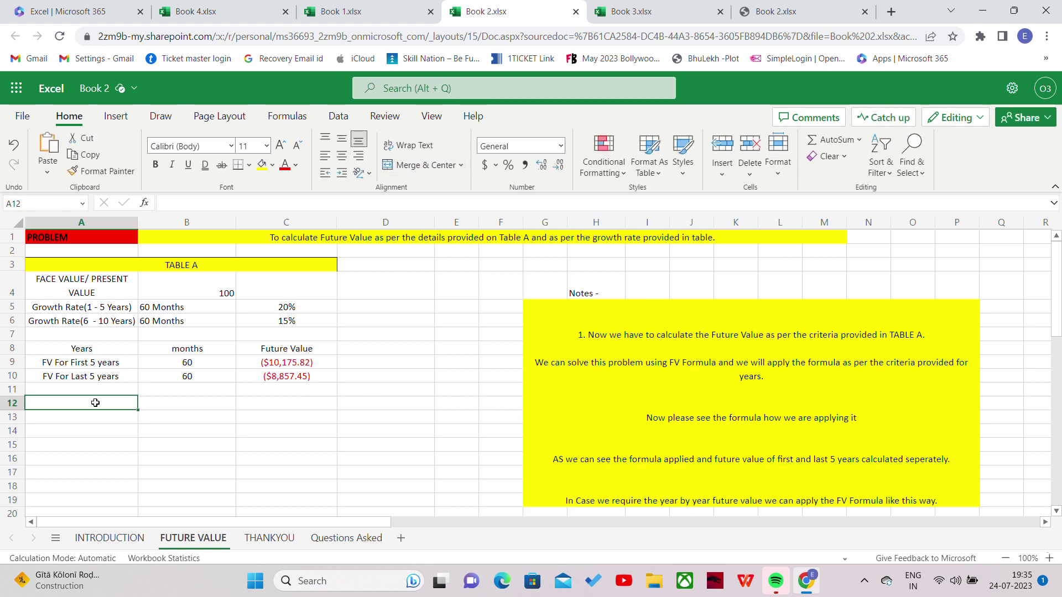
Enter the heading "Years" in A12 with the values 1 and 2 in A13 and A14.
type("Years")
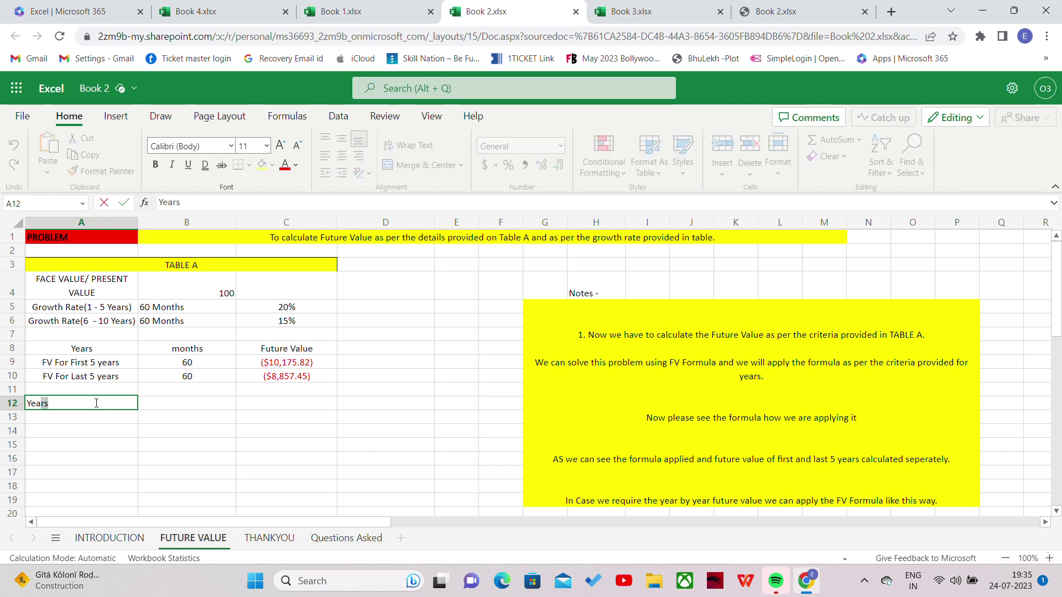
key("Return")
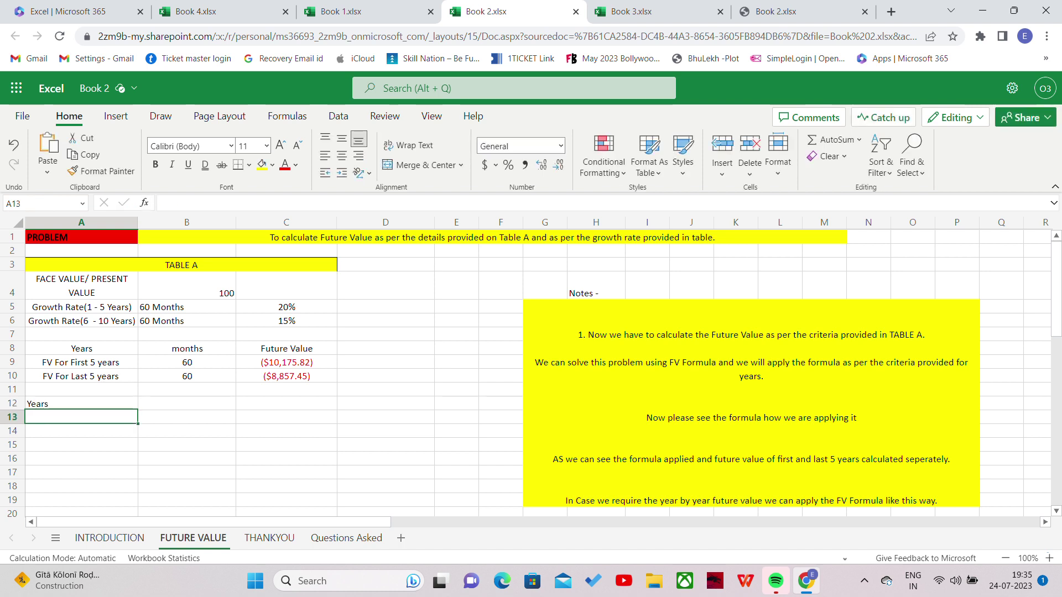
type("1")
key("Return")
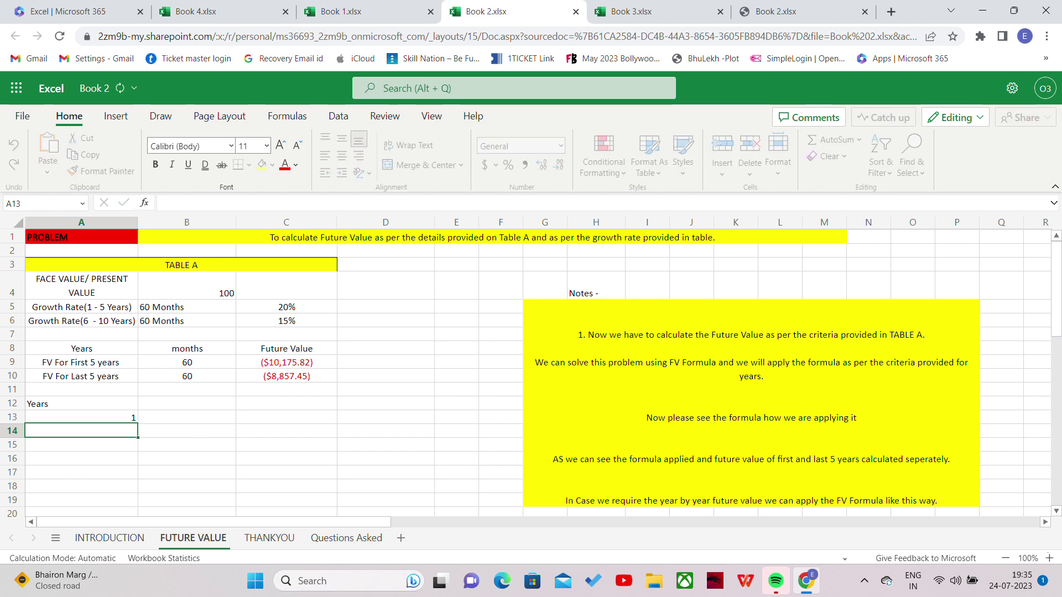
type("2")
key("Return")
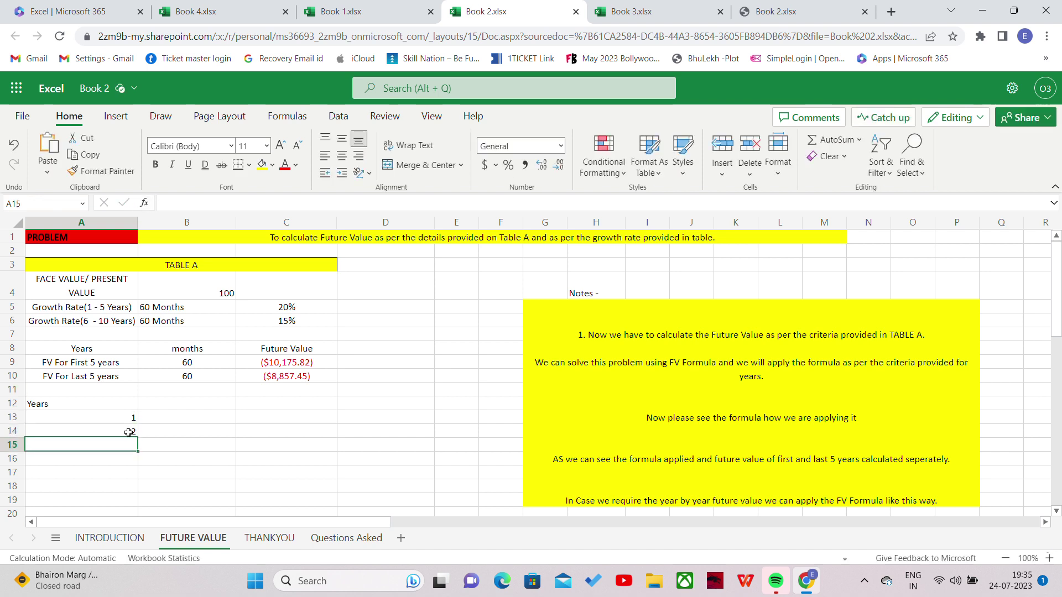
Extend the year series down column A through 10 in A22.
left_click_drag(126, 420, 128, 432)
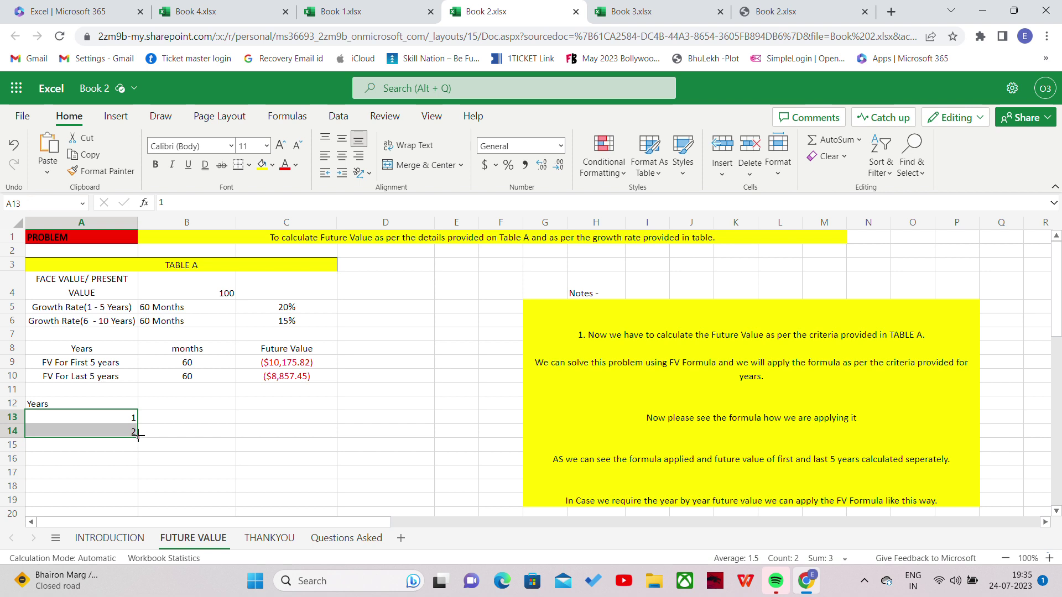
left_click_drag(138, 437, 120, 510)
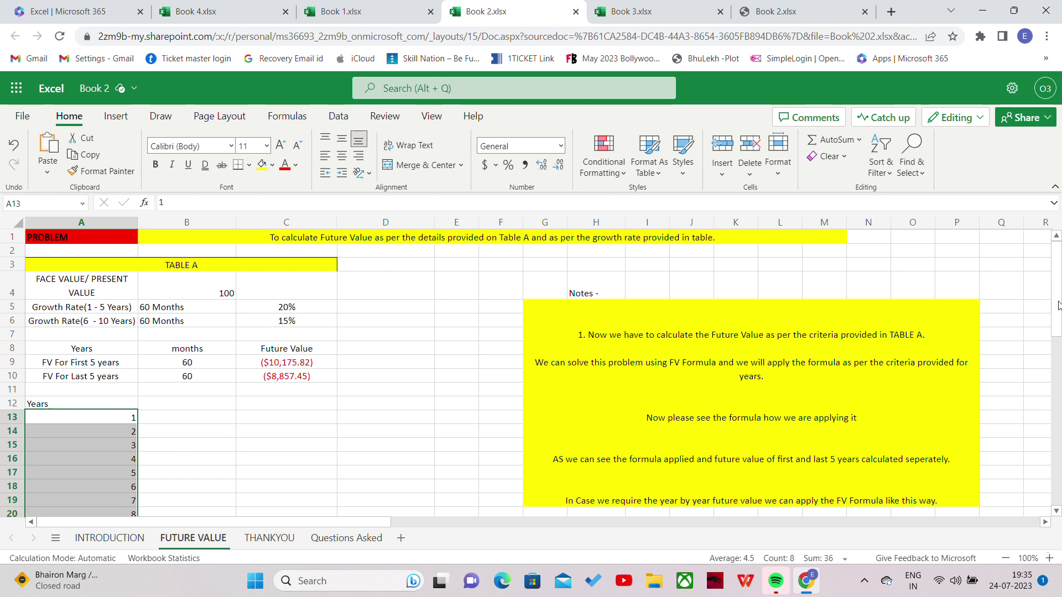
left_click_drag(1059, 305, 1058, 318)
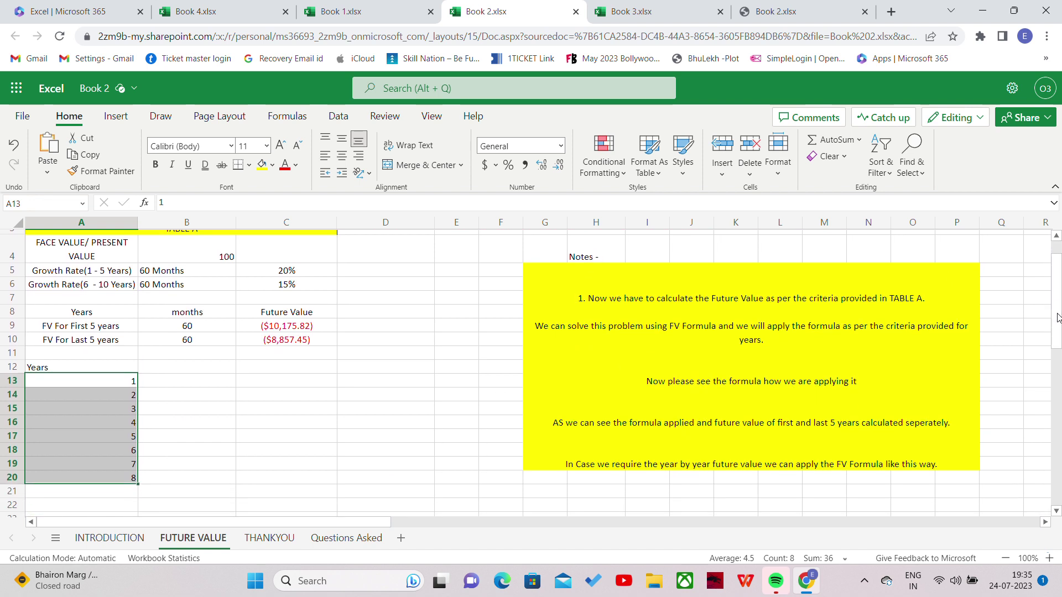
left_click(129, 384)
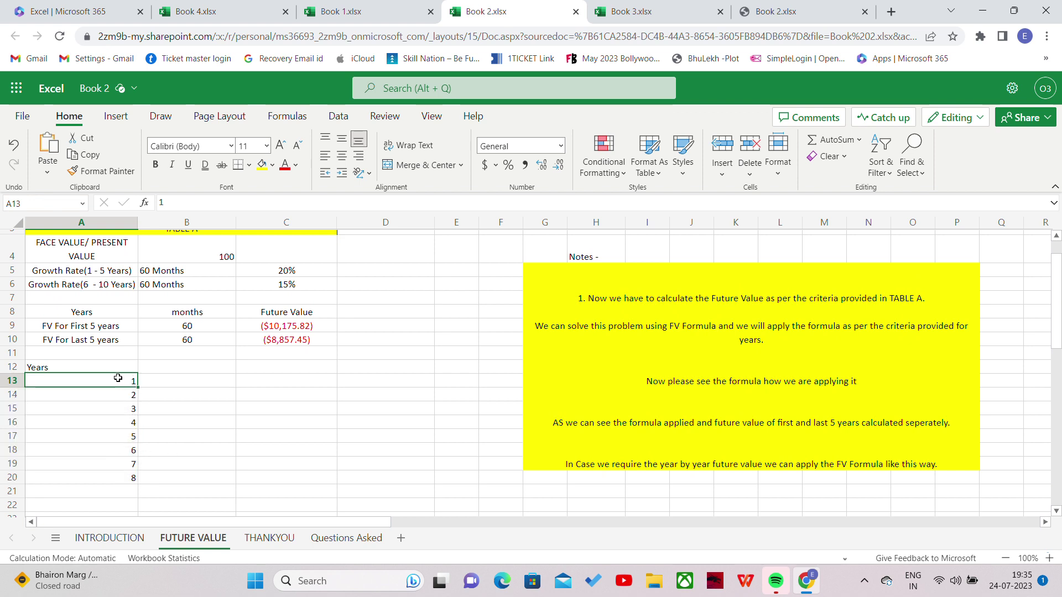
left_click_drag(117, 379, 137, 504)
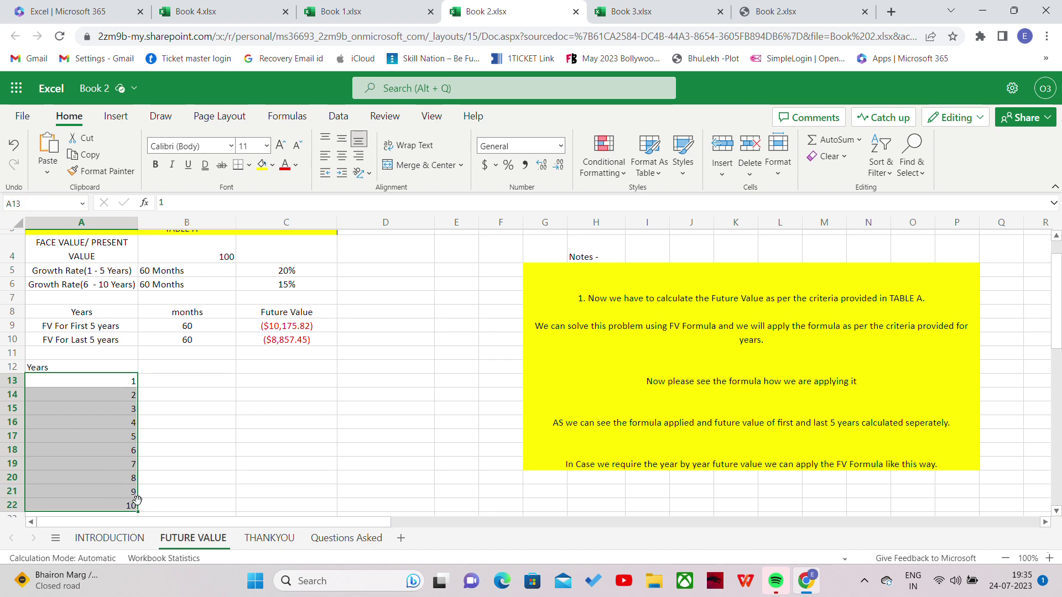
Add the heading "months" in B12 and fill B13:B22 with the series 12, 24 and onward to 120.
left_click(179, 370)
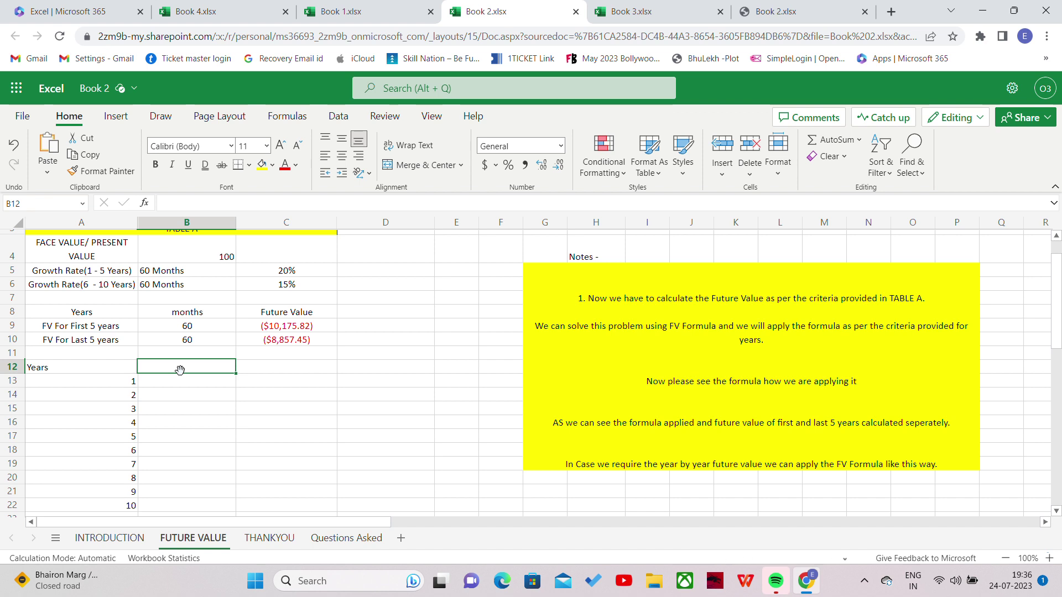
type("Months")
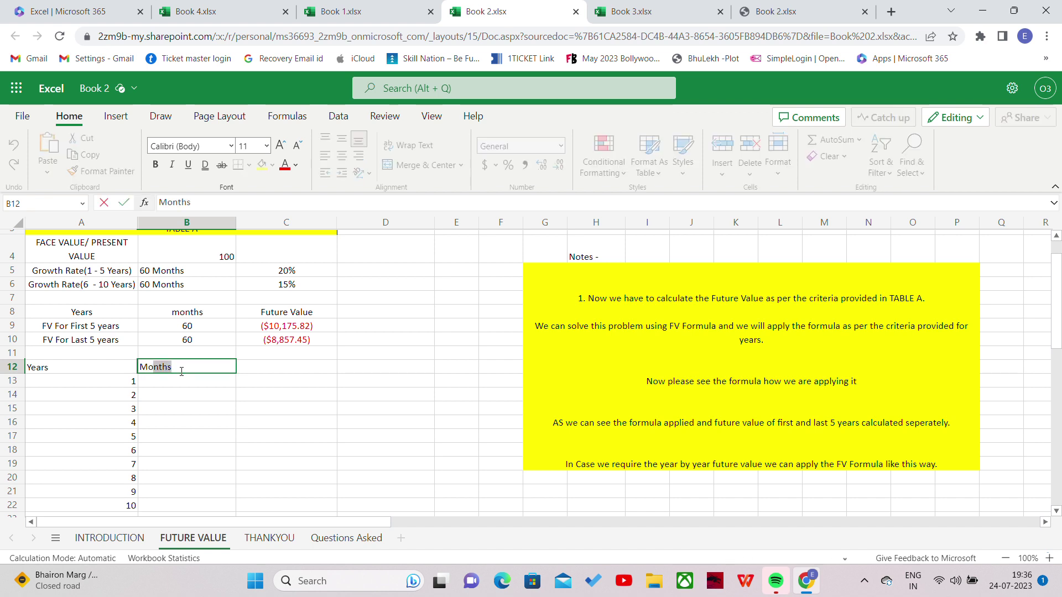
key("Return")
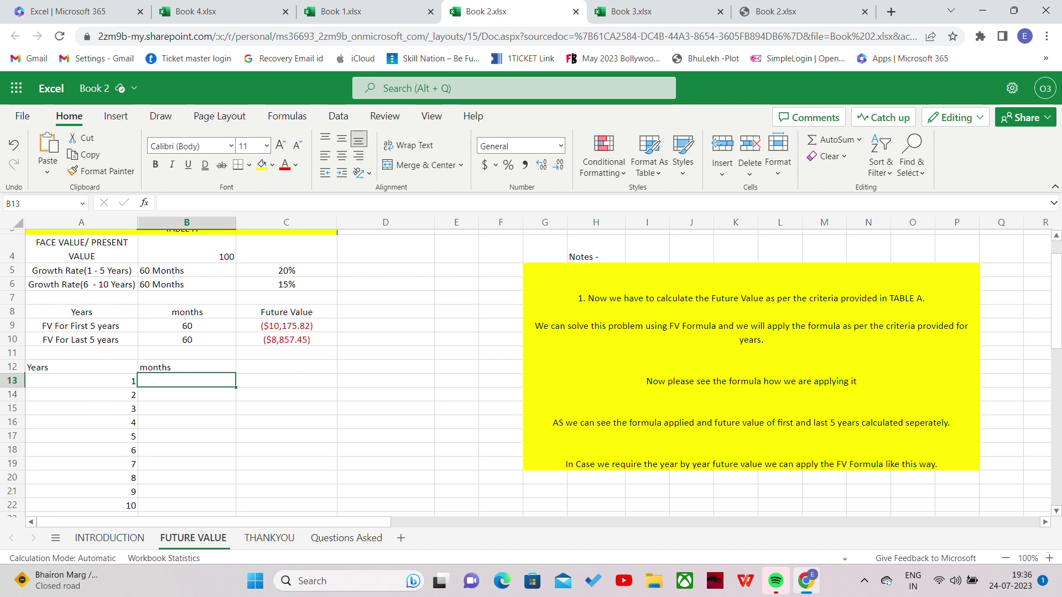
type("12")
key("Return")
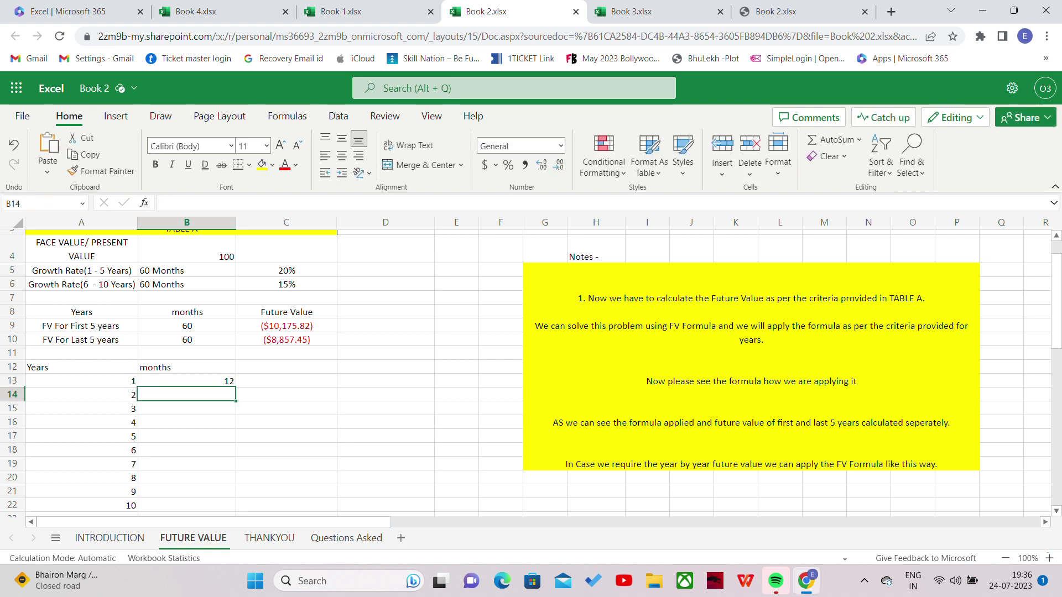
type("24")
key("Return")
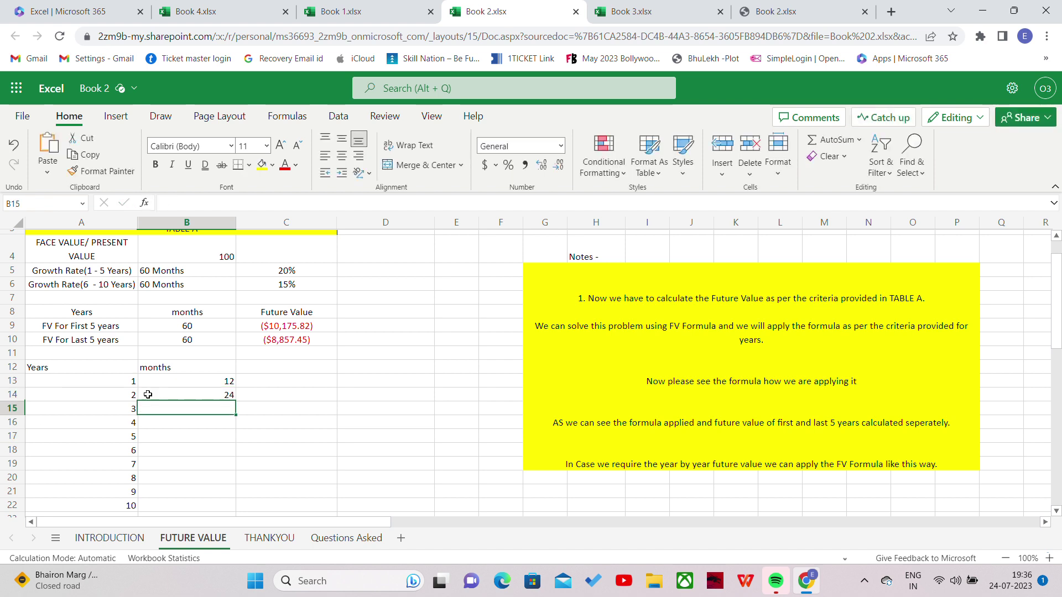
left_click_drag(224, 379, 213, 504)
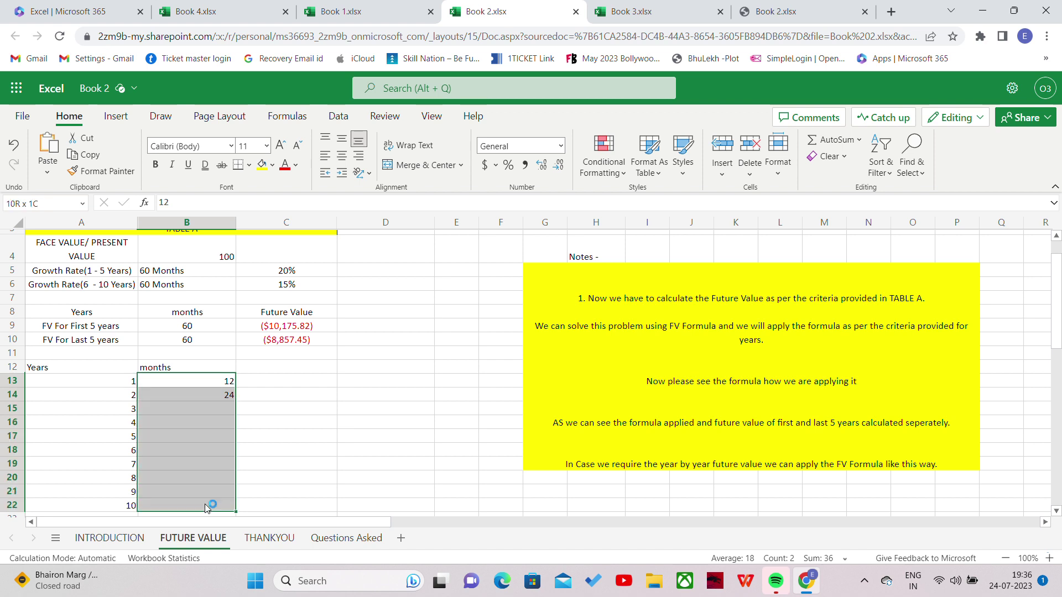
left_click(268, 367)
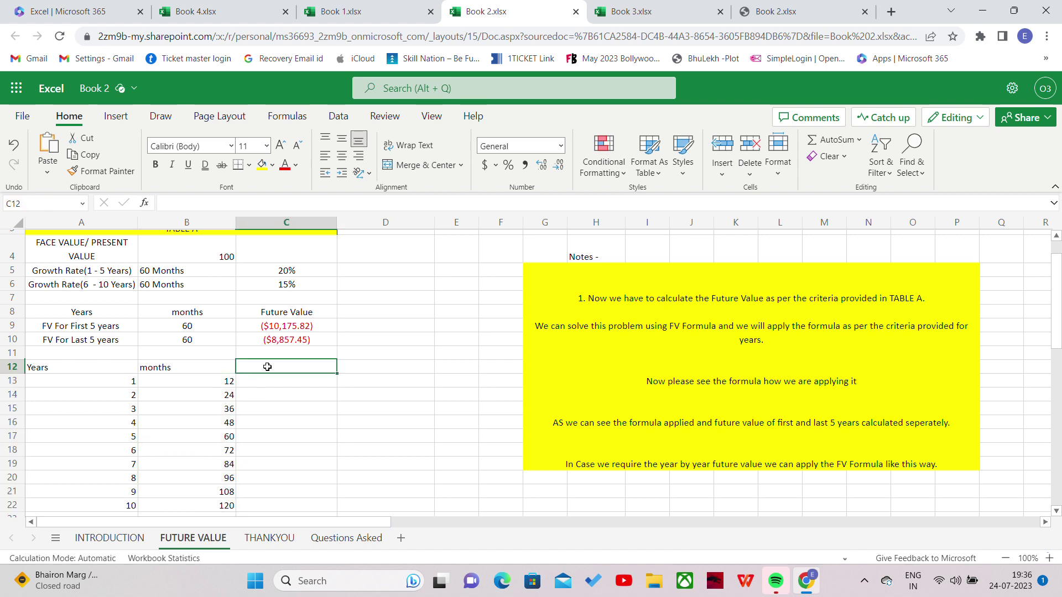
Enter the label "Face Value" in D9 and its value 100 in E9.
left_click(404, 324)
type("D")
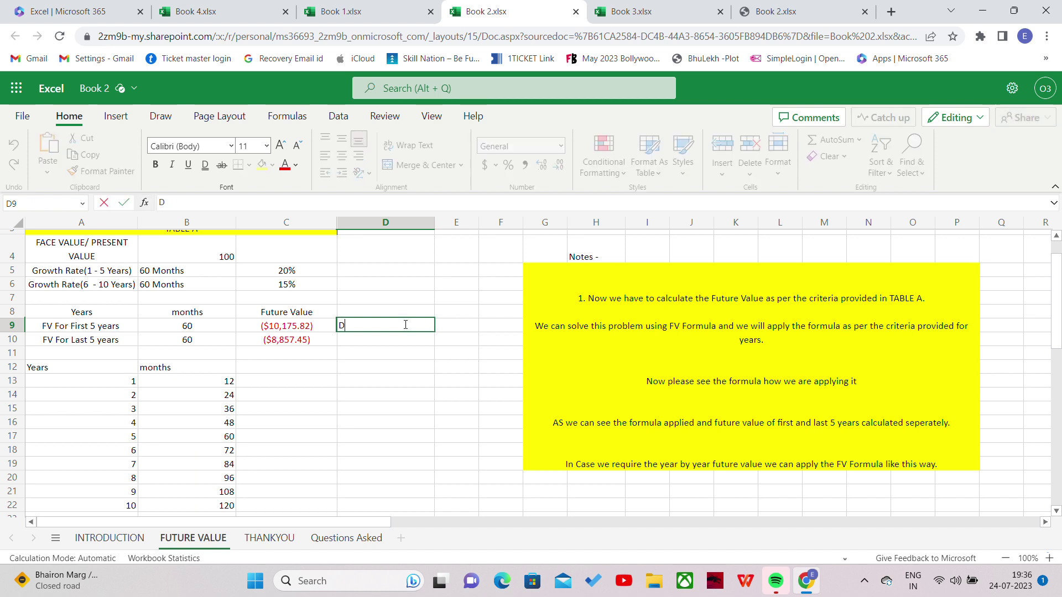
key("BackSpace")
type("Fa")
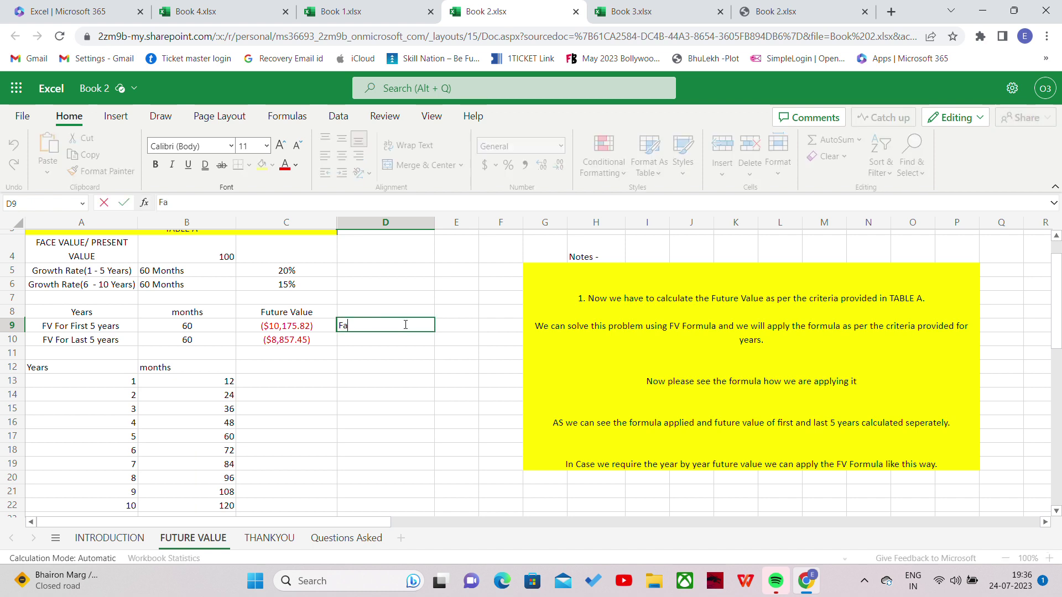
type("ce Value")
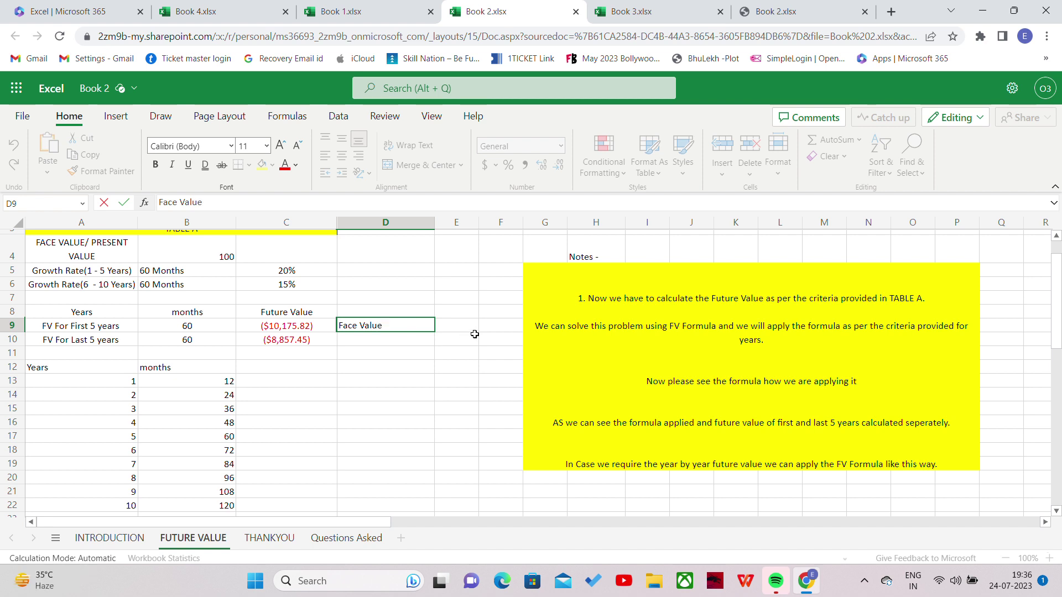
left_click(471, 329)
type("100")
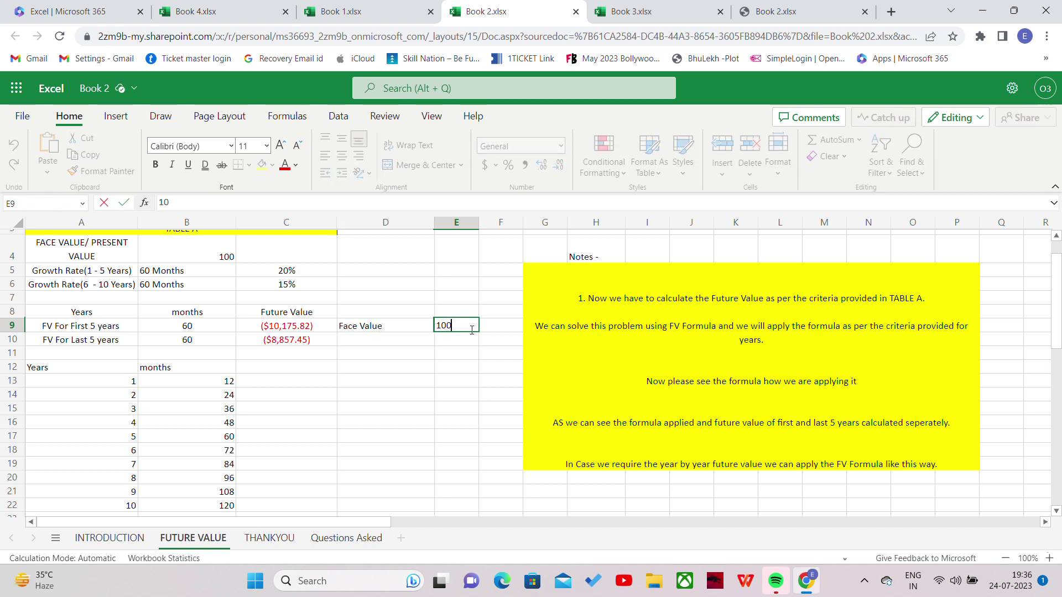
key("Return")
Enter the label "First 5 years Interest" in D10 with the rate 20% in E10.
key("Left")
type("D")
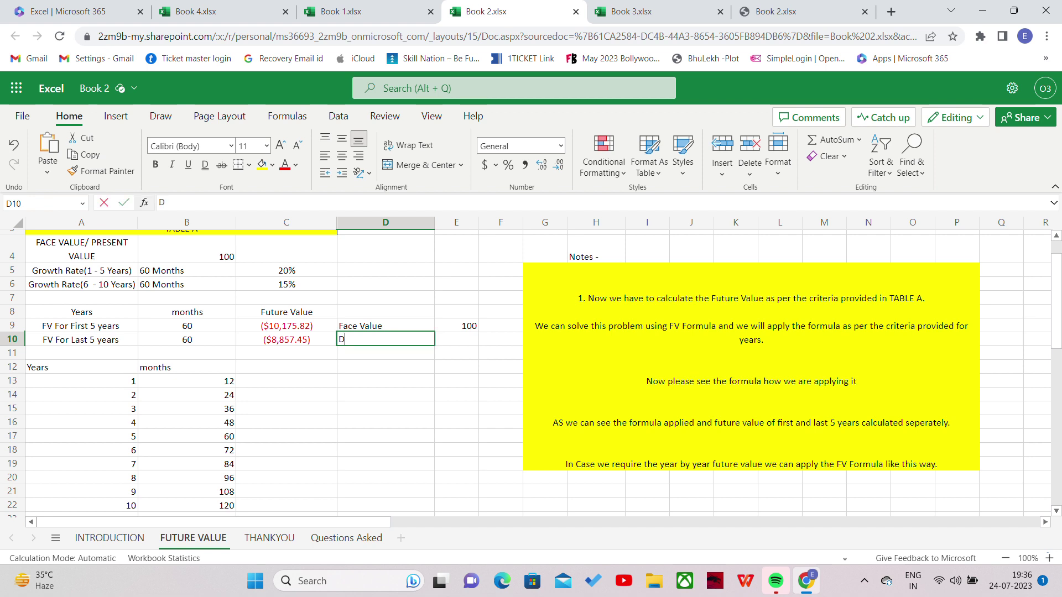
key("BackSpace")
type("Fir")
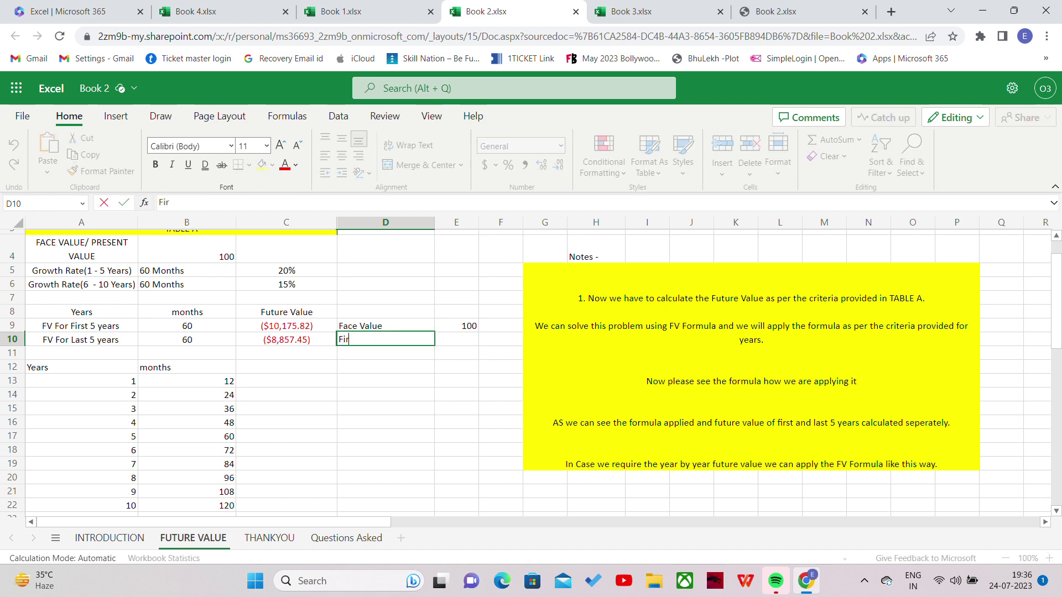
type("st 5 years INT")
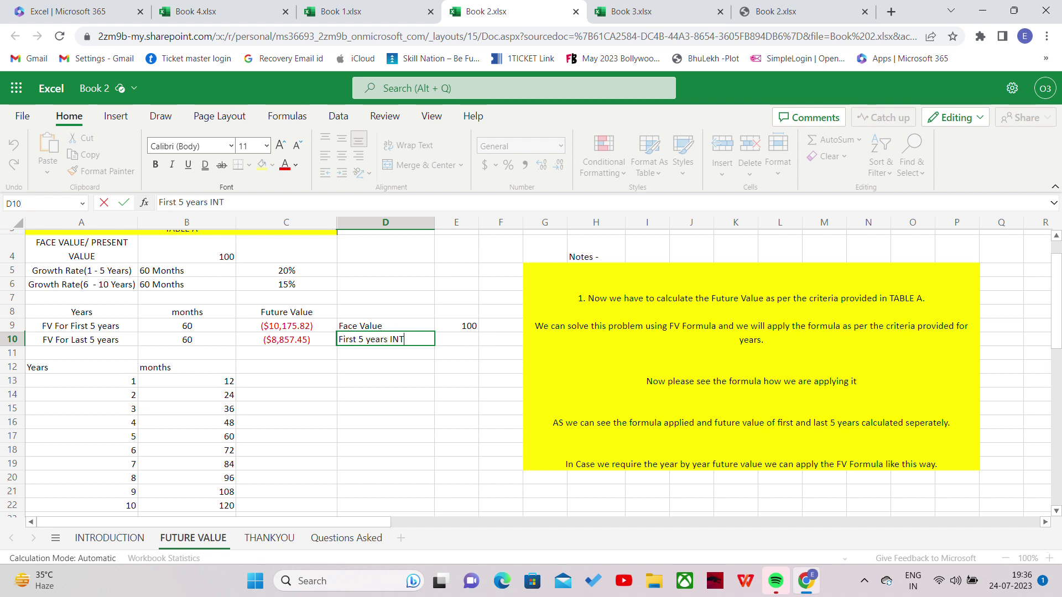
key("BackSpace")
key("BackSpace")
type("nterest")
key("Tab")
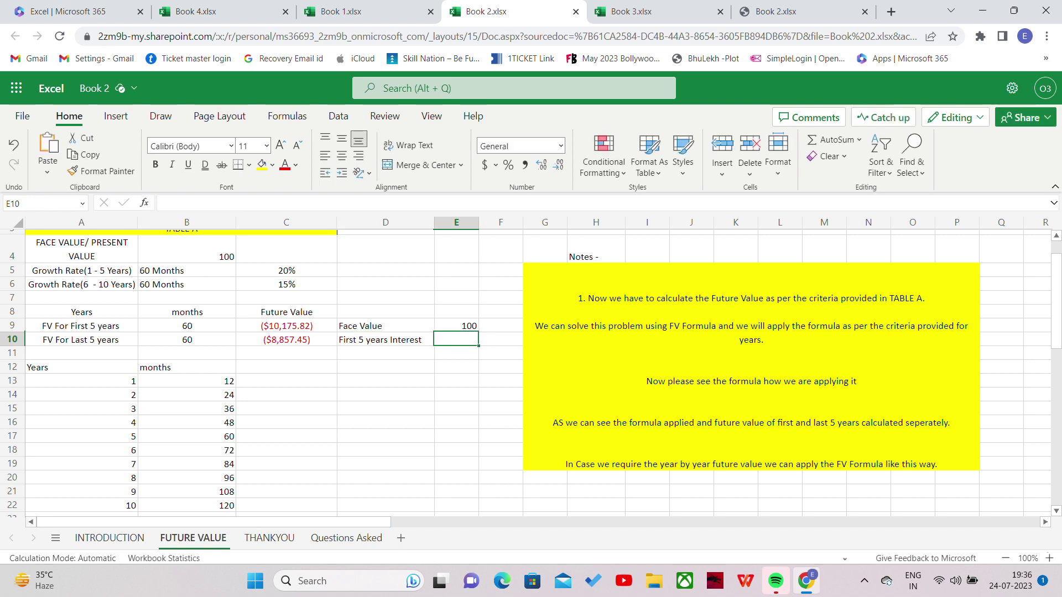
type("20")
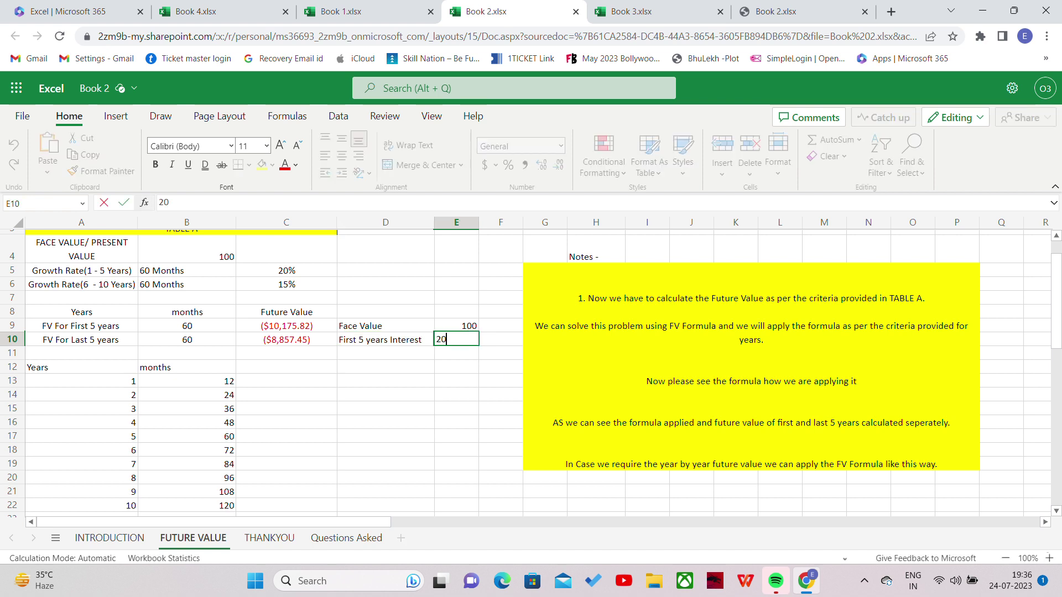
type("%")
key("Return")
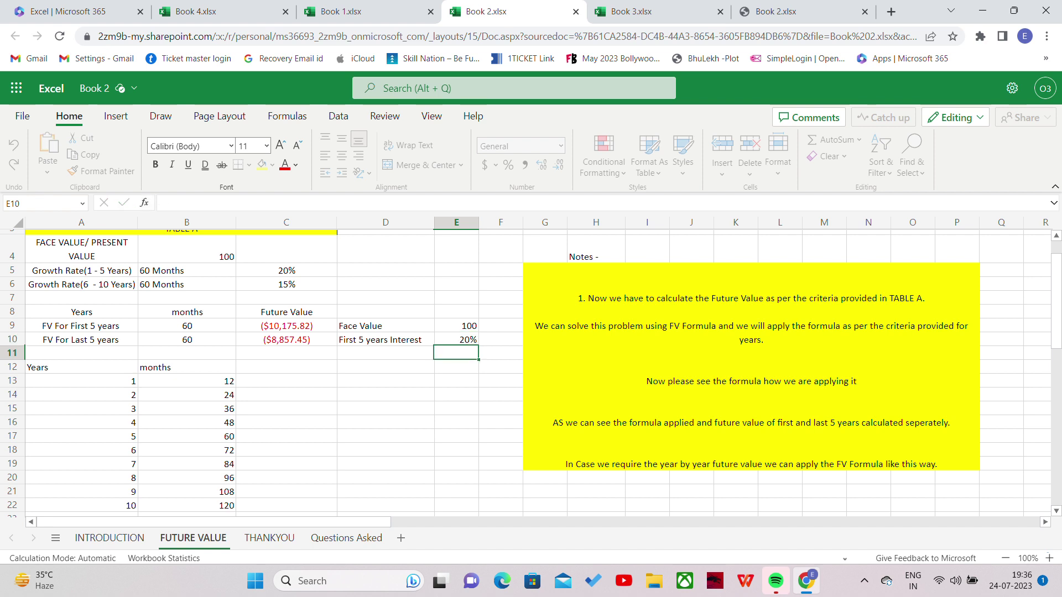
Enter the label "Last 5 years Interest" in D11 with the rate 15% in E11.
type("Last")
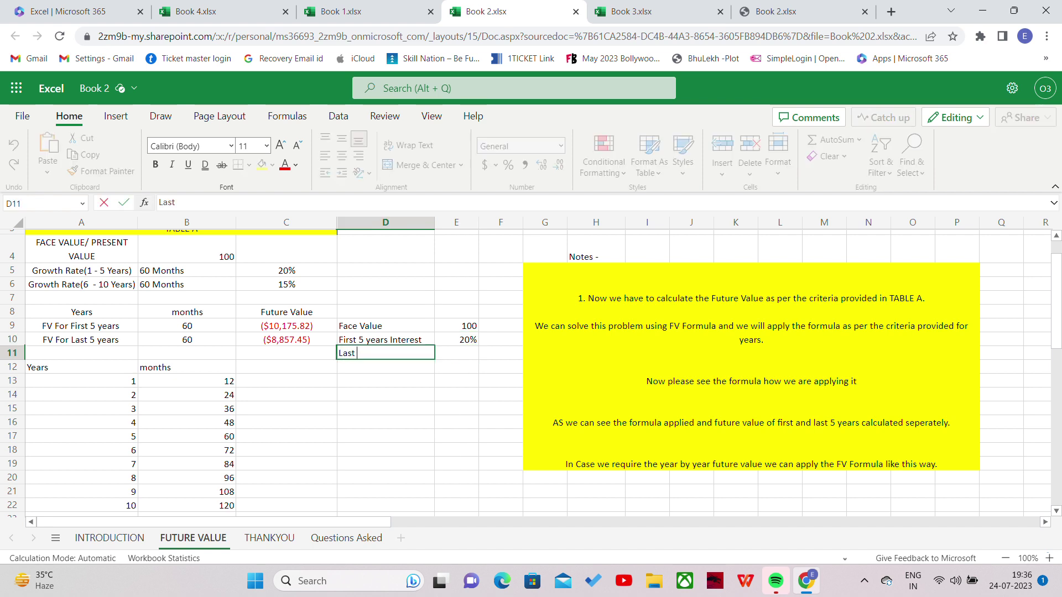
type(" 5 year Interest")
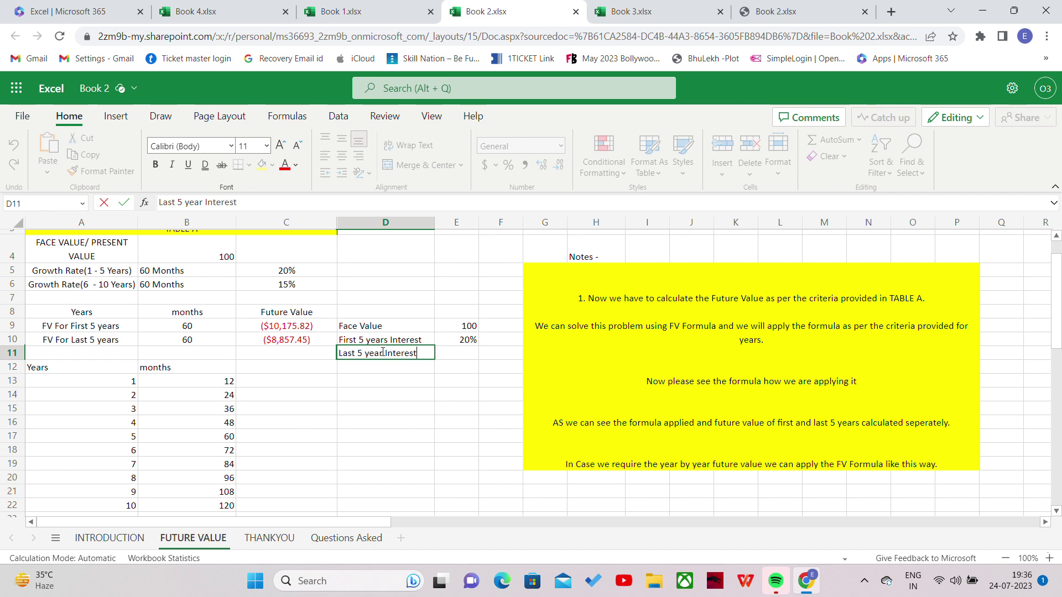
left_click(383, 352)
type("s")
left_click(446, 355)
type("15")
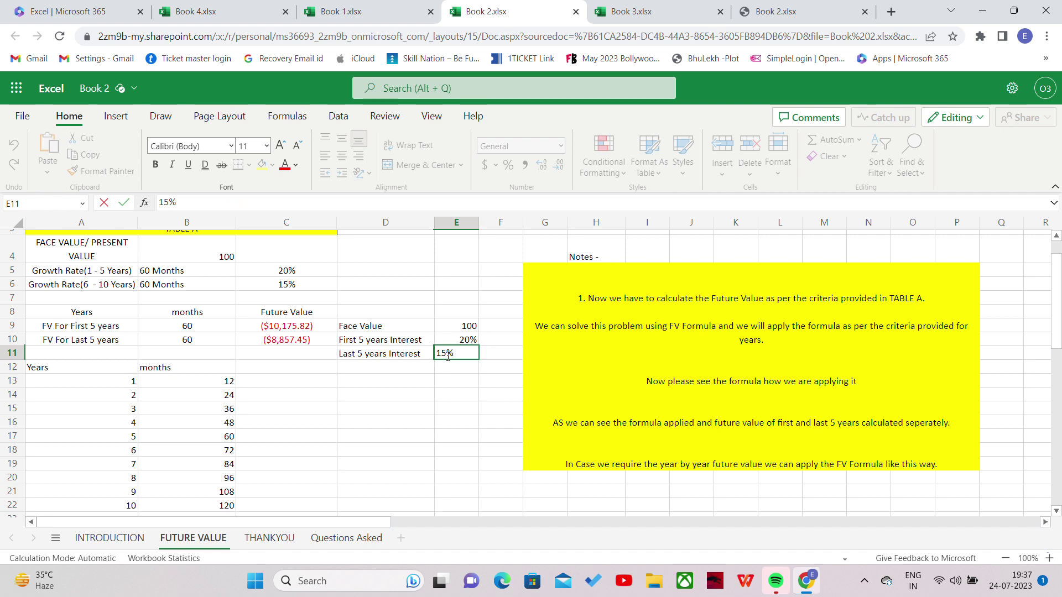
left_click(327, 379)
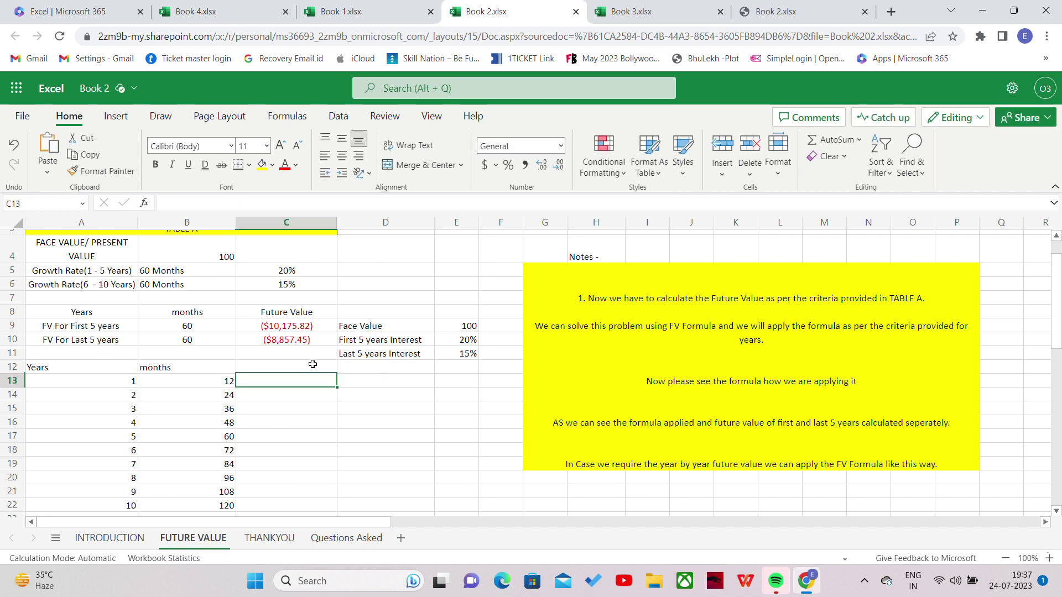
Add the column heading "Future value per year" in C12.
left_click(312, 364)
type("Fa")
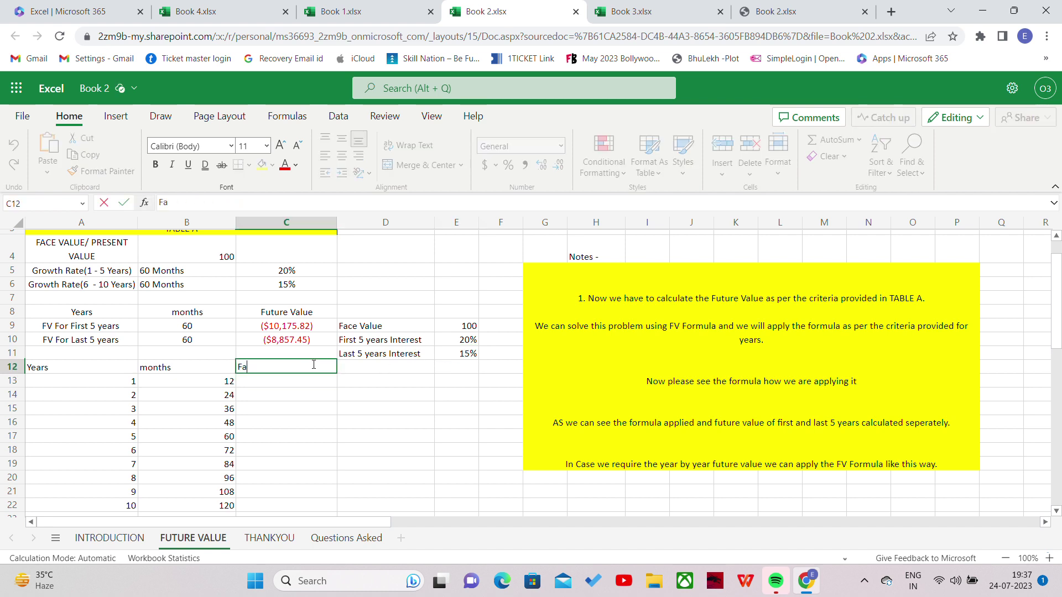
key("BackSpace")
type("u")
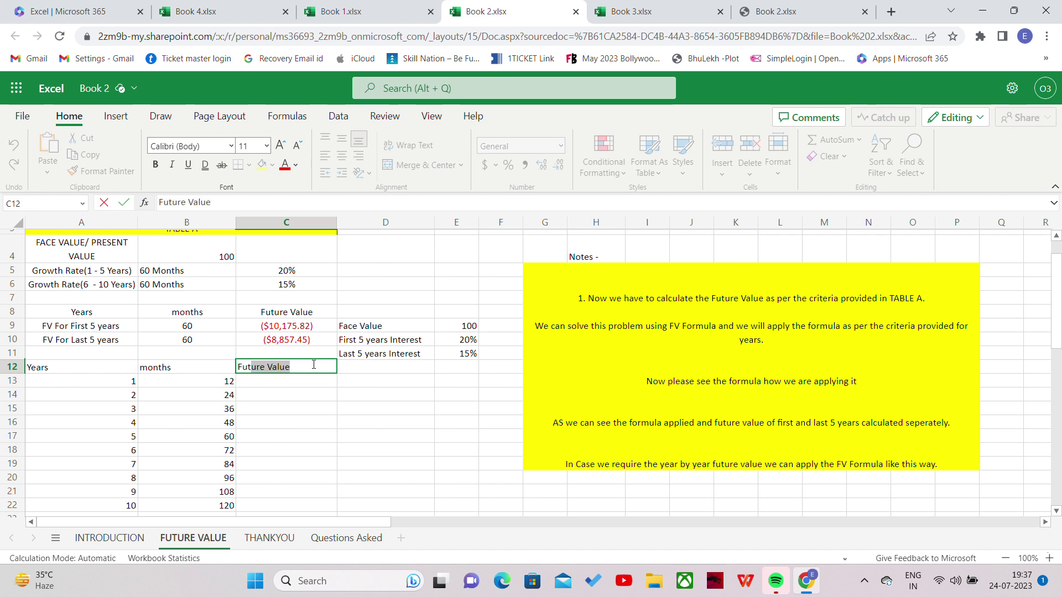
type("ture value per year")
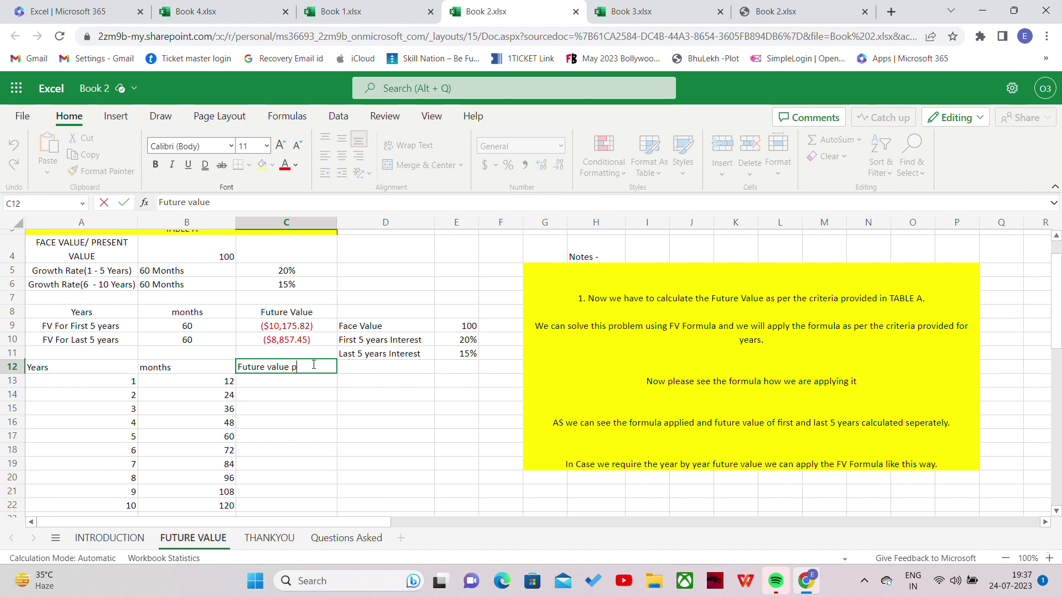
left_click(386, 404)
Move the face value and interest rate block from D9:E11 to D14:E16.
left_click_drag(358, 325, 450, 350)
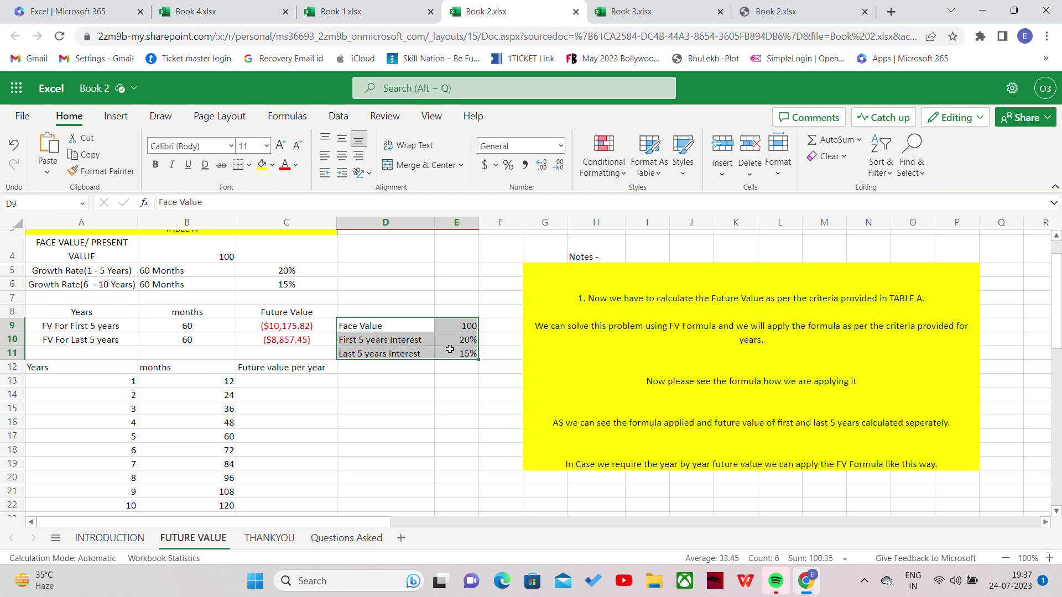
key("ctrl+x")
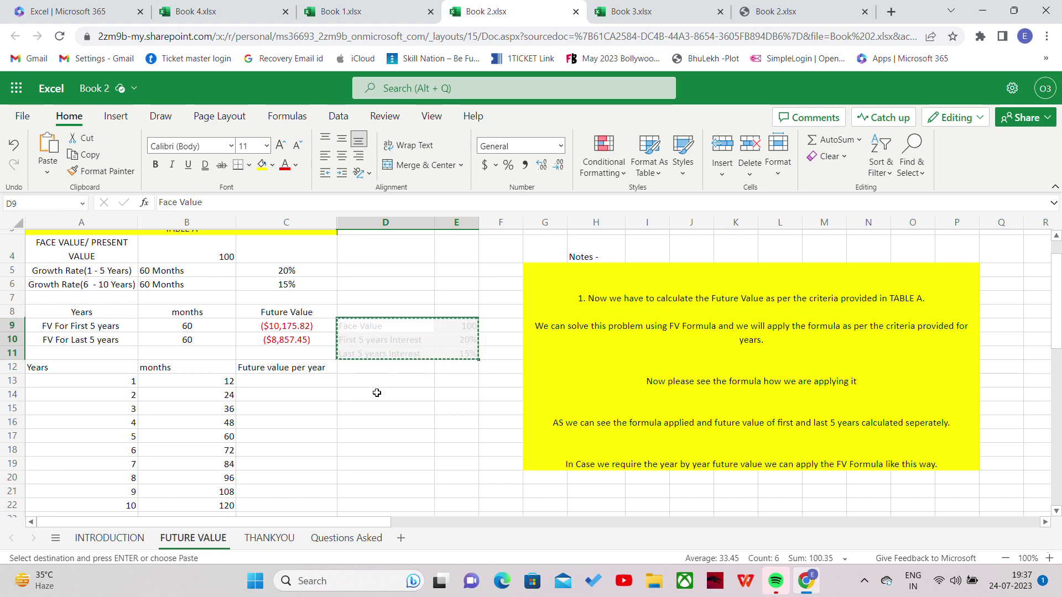
left_click(376, 393)
key("ctrl+v")
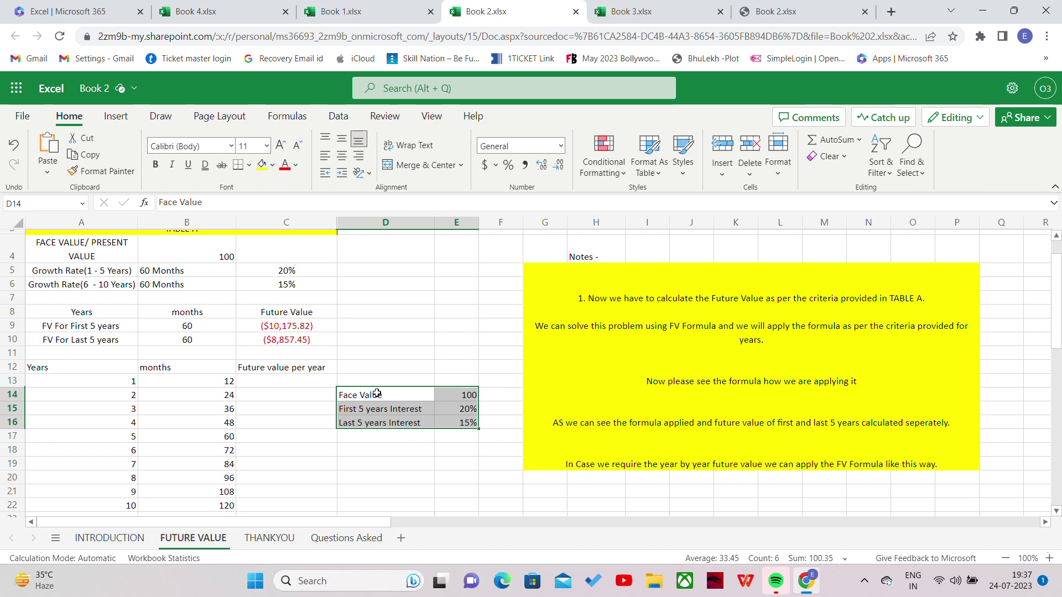
Write the year 1 future value formula =fv(E15/12,B13,E14) in C13.
left_click(305, 382)
type("=")
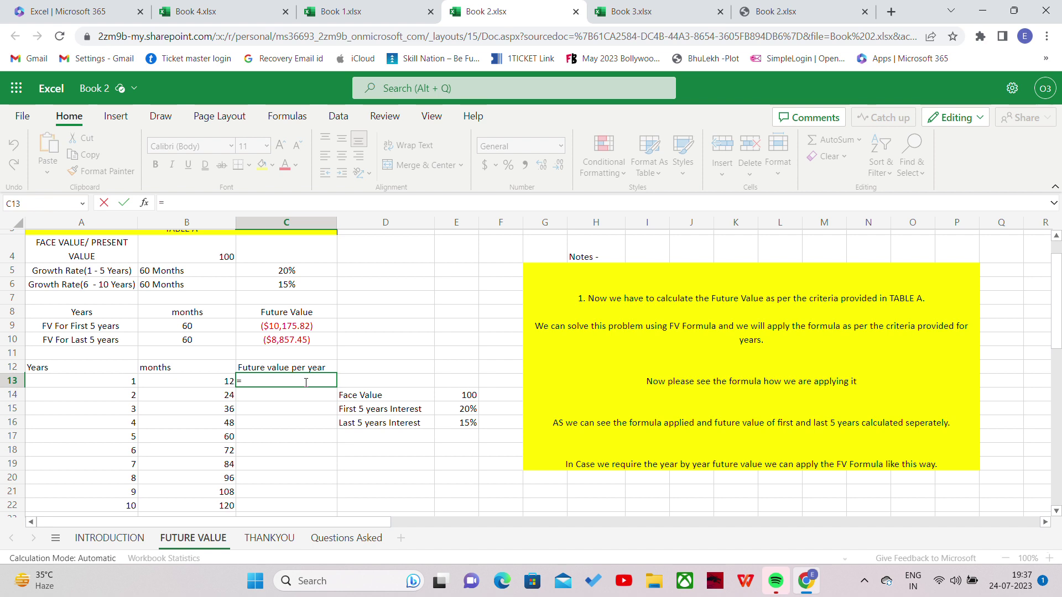
type("fv")
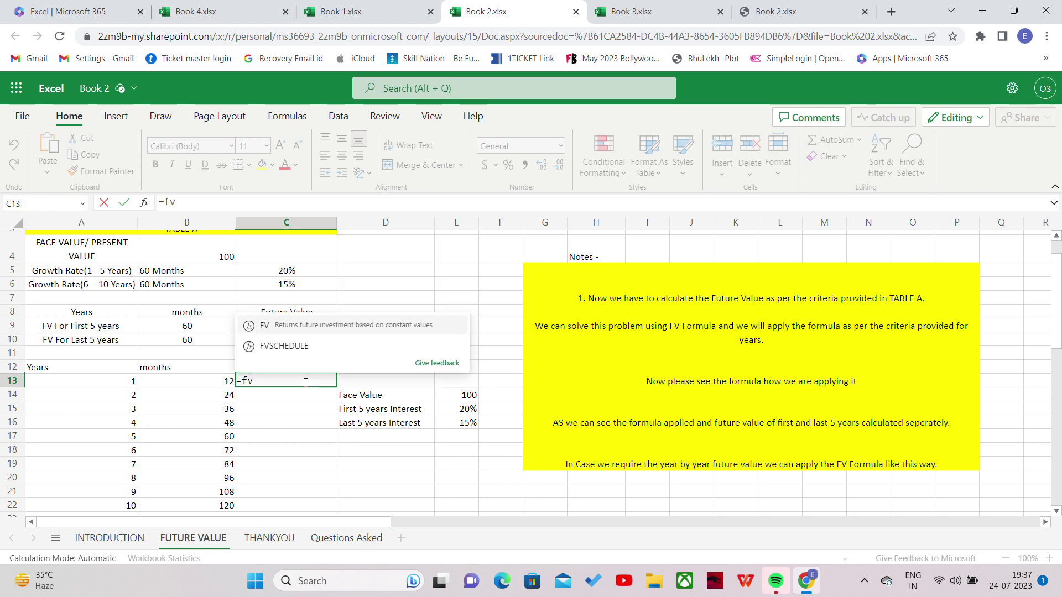
type("(")
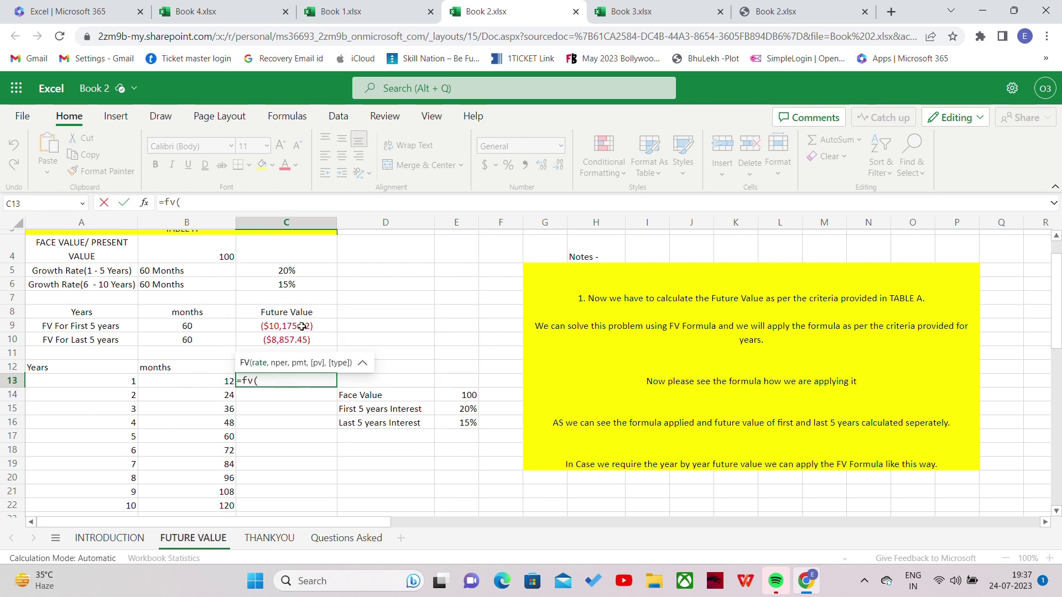
left_click(470, 407)
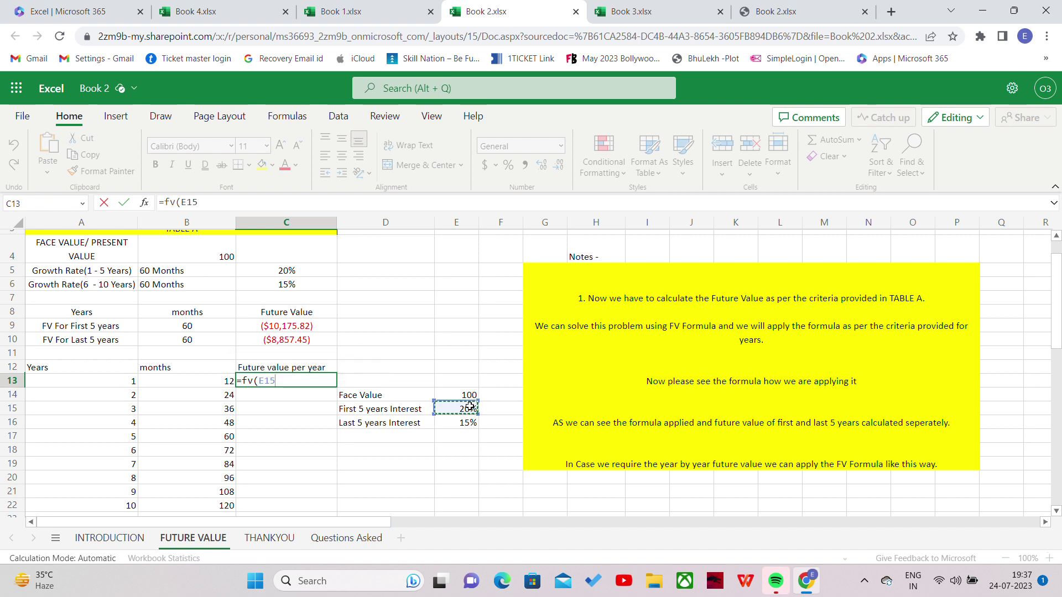
type("/1")
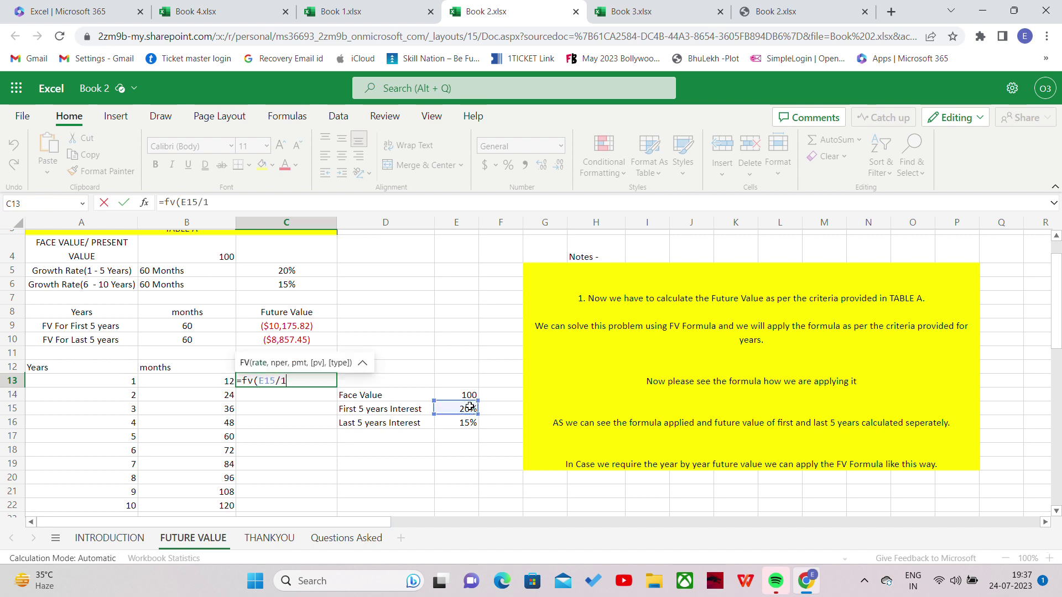
type("2,")
left_click(202, 383)
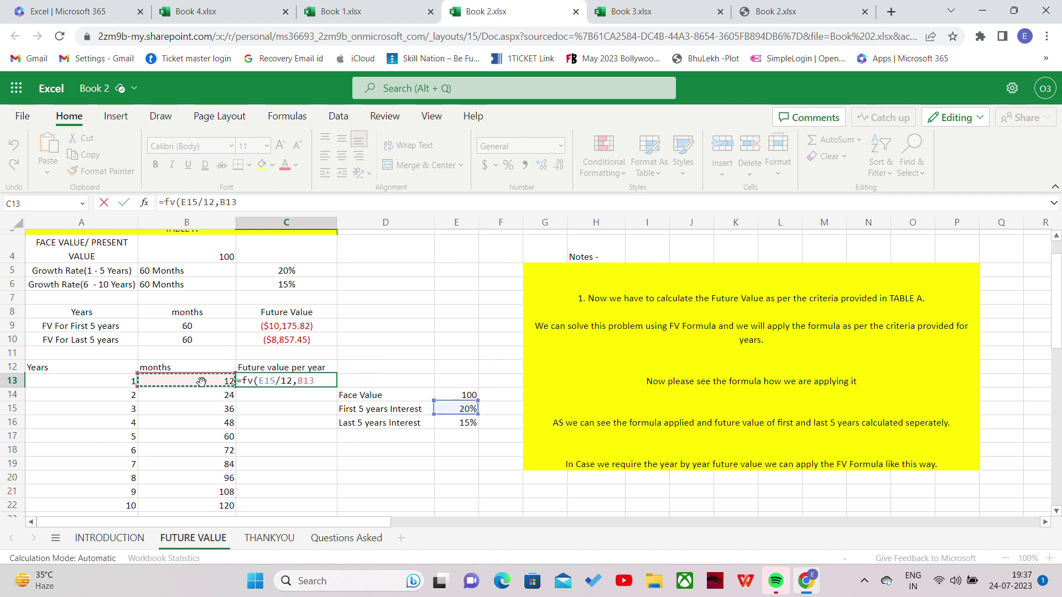
type(",")
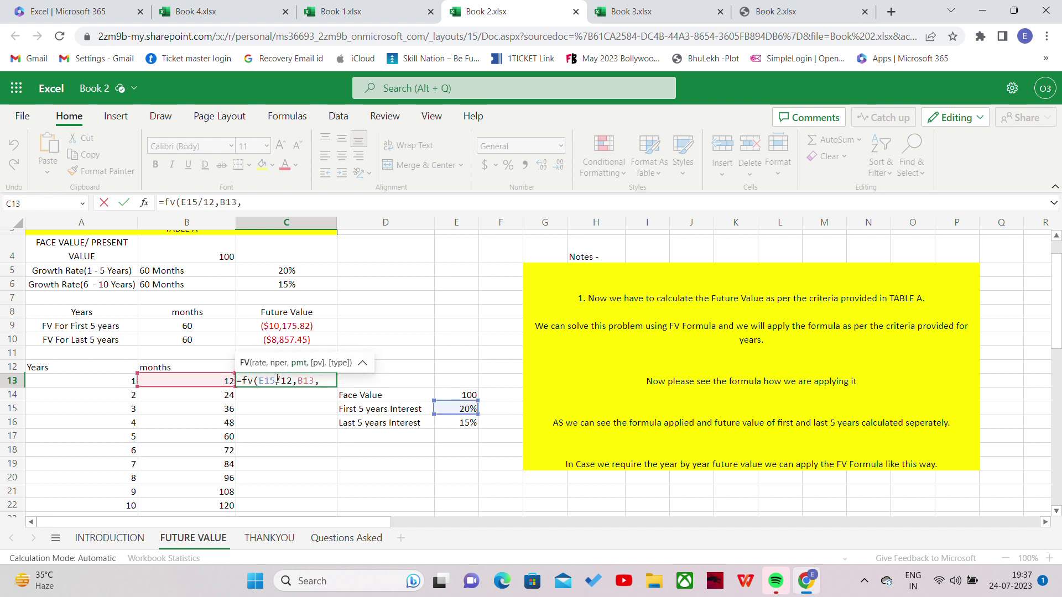
left_click(452, 395)
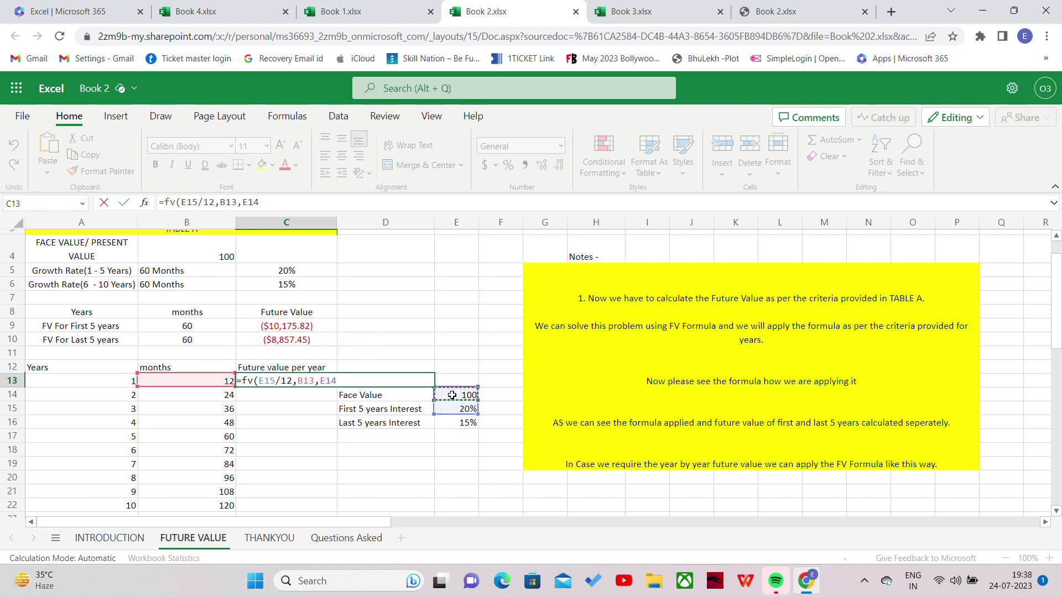
type(")")
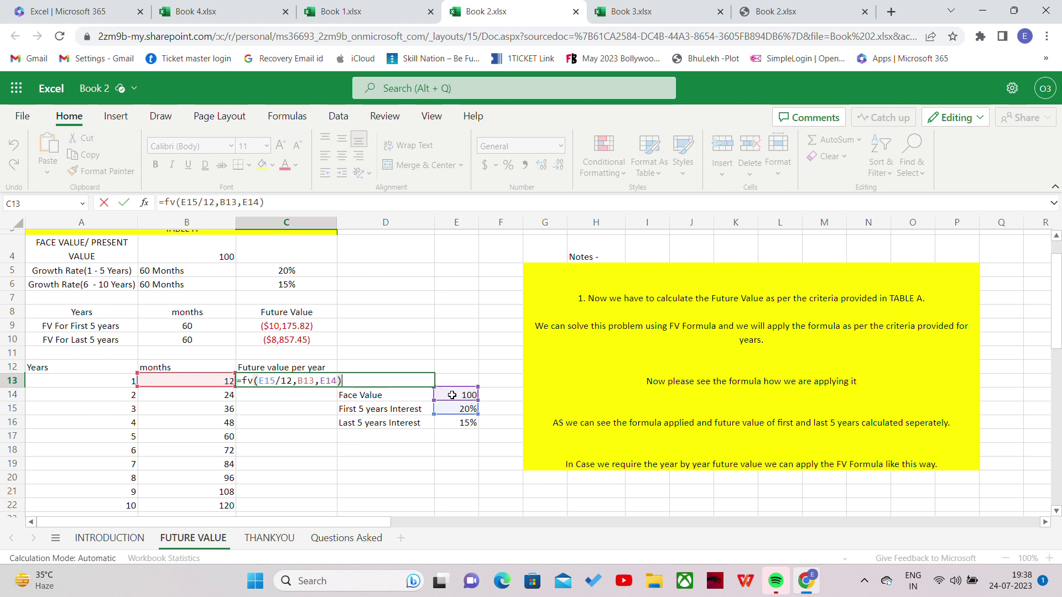
Make the E14 and E15 references in the C13 formula absolute and fill the formula down through C17.
left_click(329, 379)
double_click(329, 380)
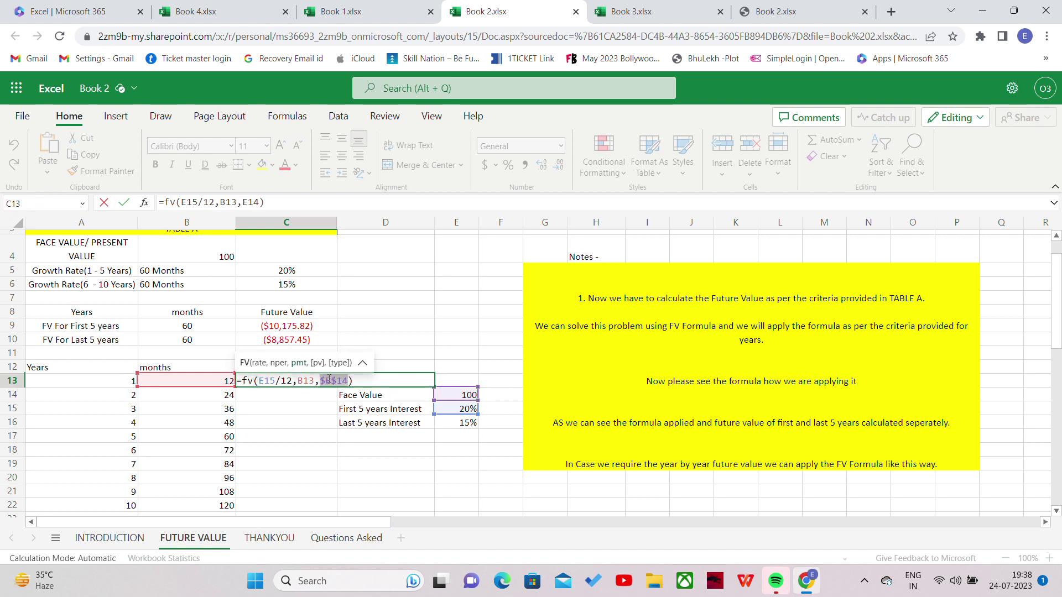
key("F4")
left_click(261, 381)
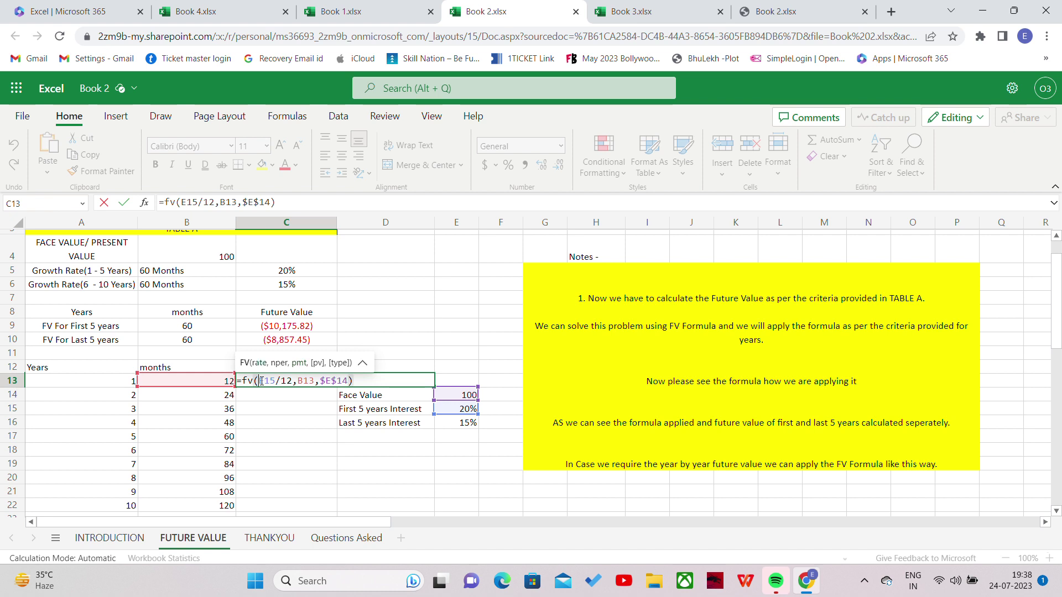
double_click(262, 381)
key("F4")
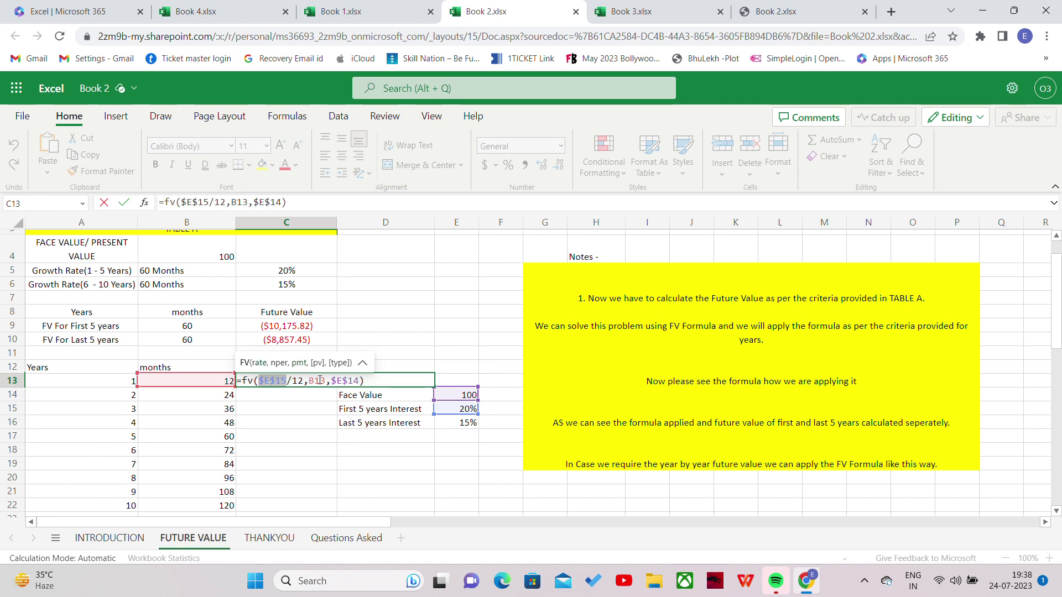
left_click(372, 381)
key("Return")
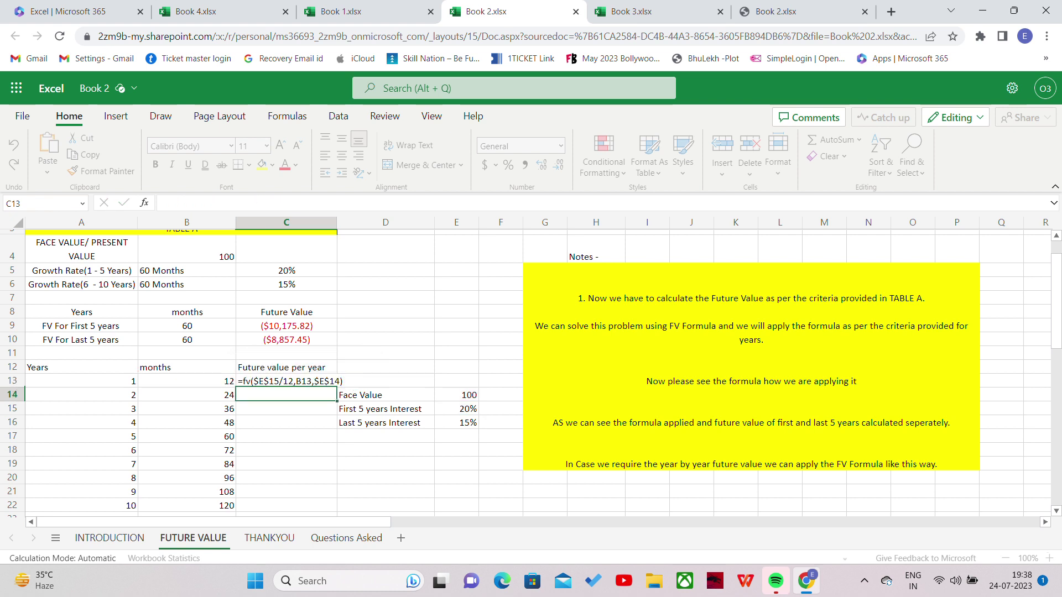
left_click(322, 381)
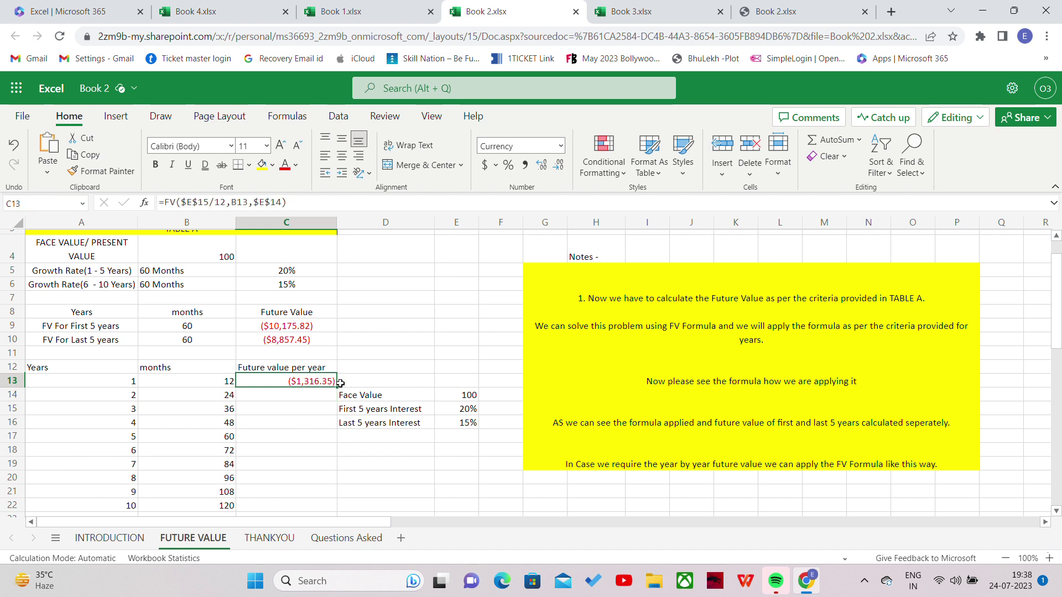
left_click_drag(337, 386, 319, 437)
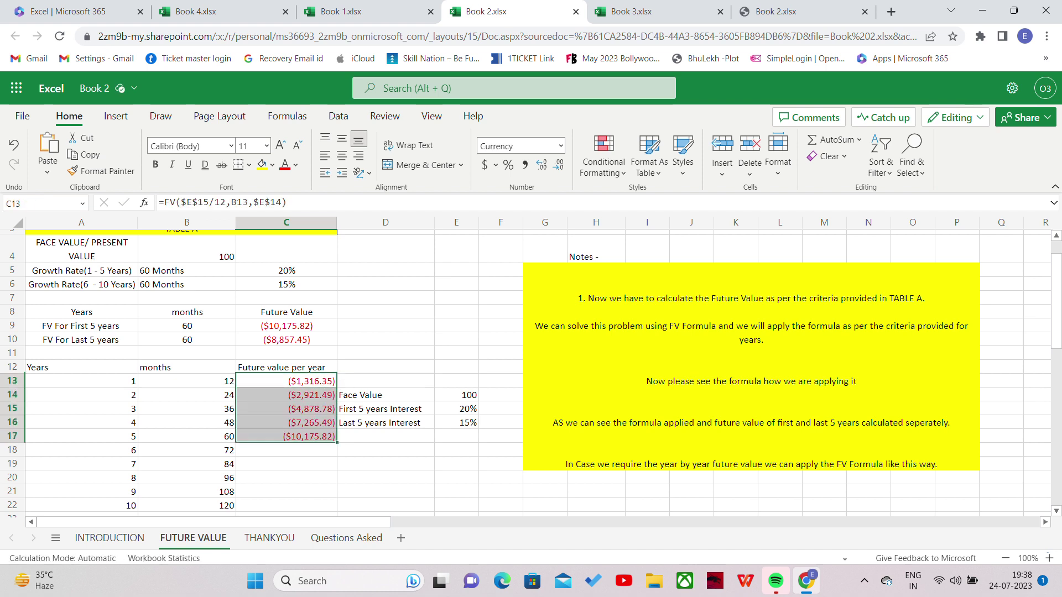
left_click(291, 450)
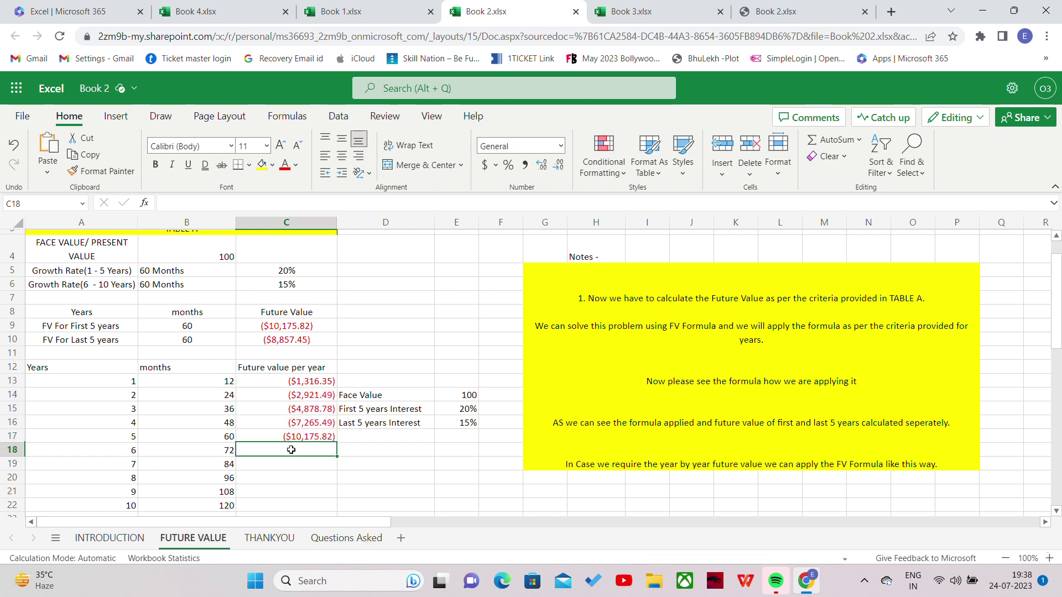
type("=fv")
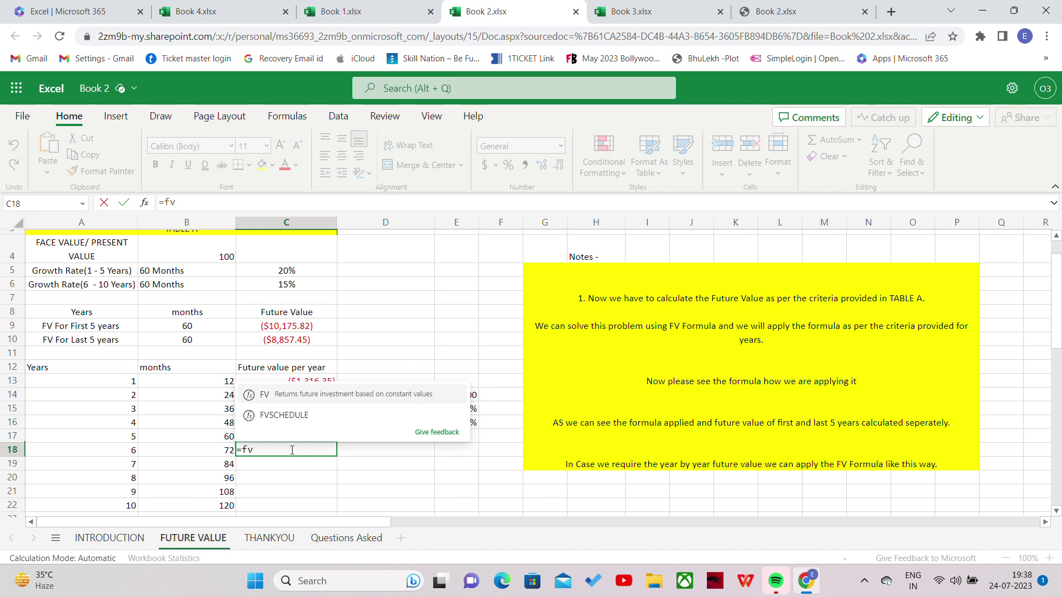
type("(")
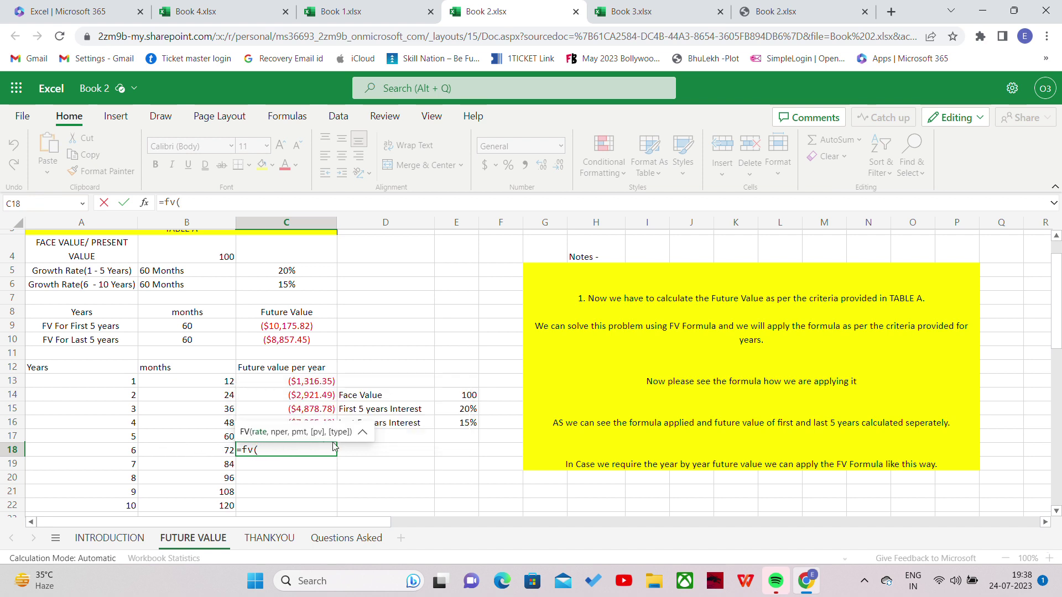
left_click(460, 422)
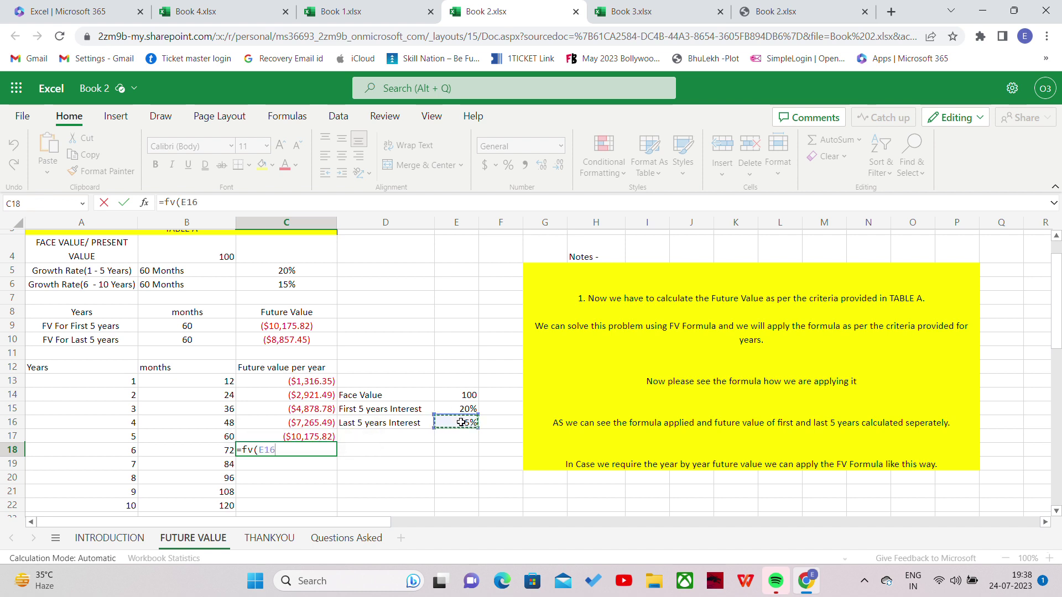
type("/12")
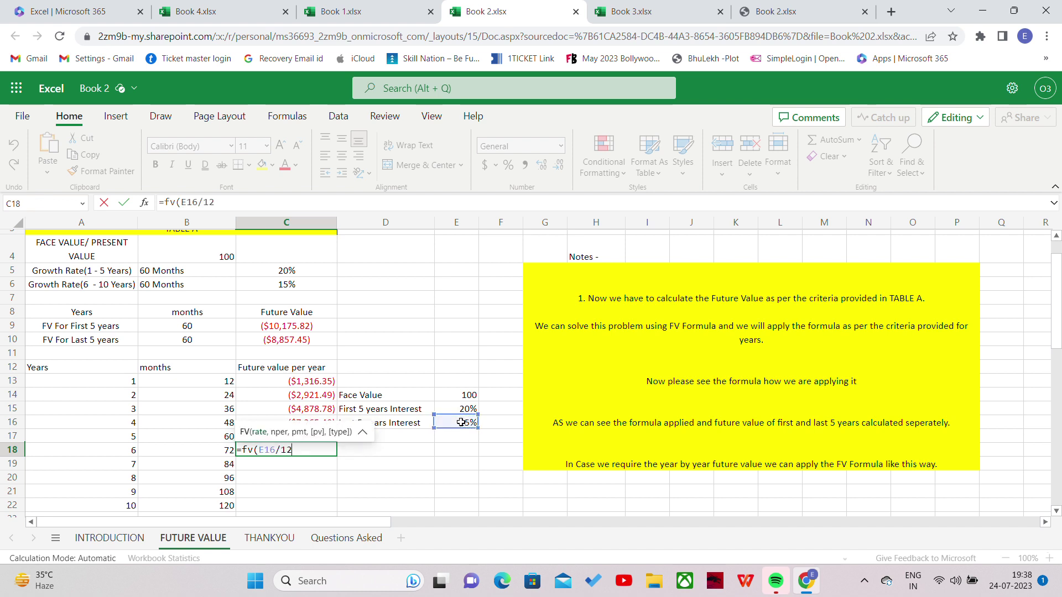
type(",")
key("BackSpace")
key("BackSpace")
key("BackSpace")
key("BackSpace")
key("BackSpace")
key("BackSpace")
key("BackSpace")
key("BackSpace")
key("BackSpace")
key("BackSpace")
Try to move the month values from B13:B17 to the cells starting at B18.
left_click(204, 437)
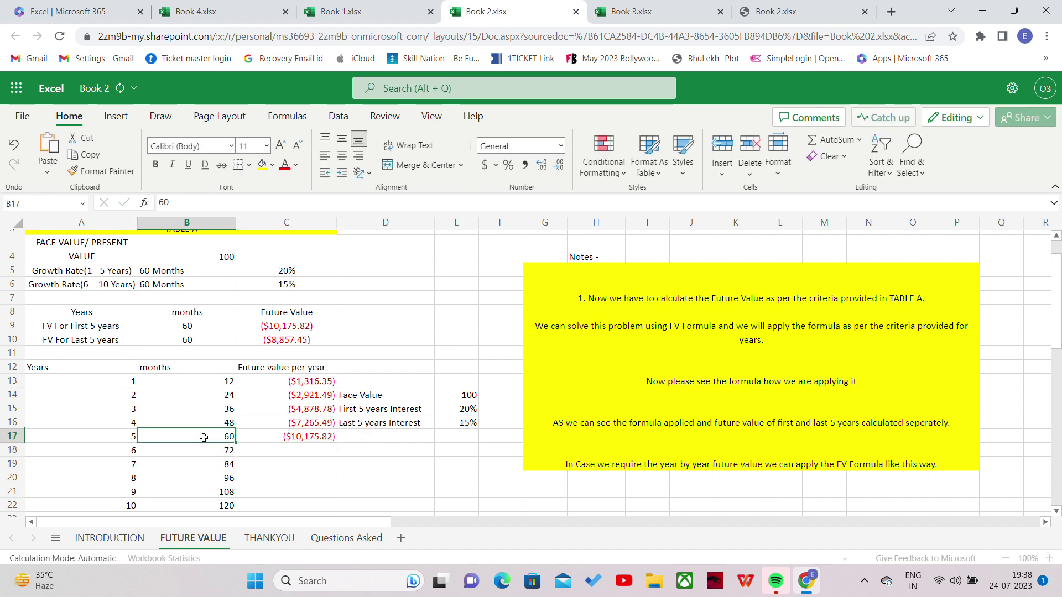
left_click_drag(221, 381, 214, 431)
key("ctrl+c")
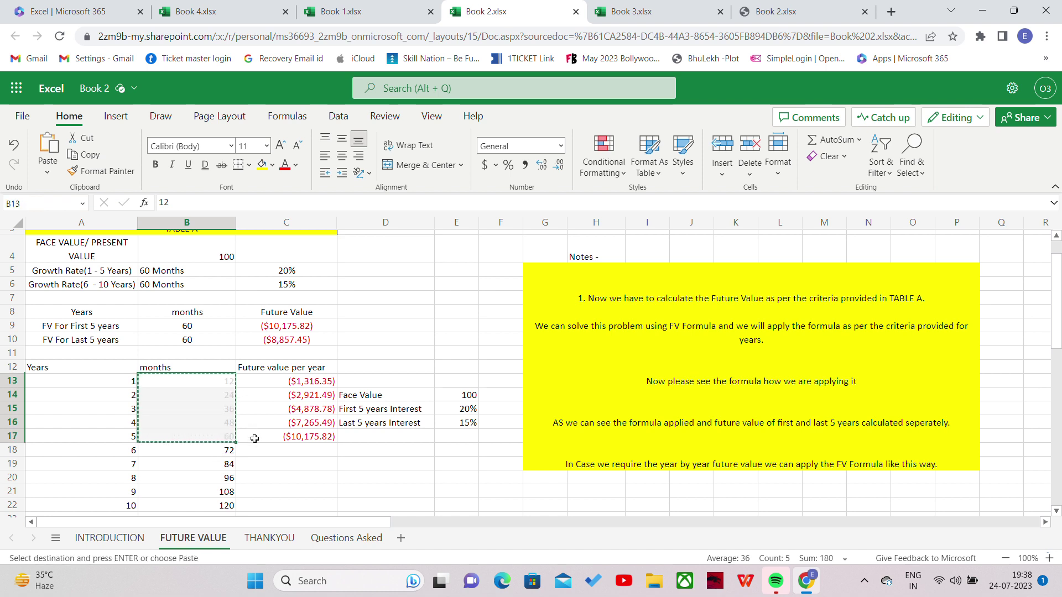
left_click(224, 452)
key("Return")
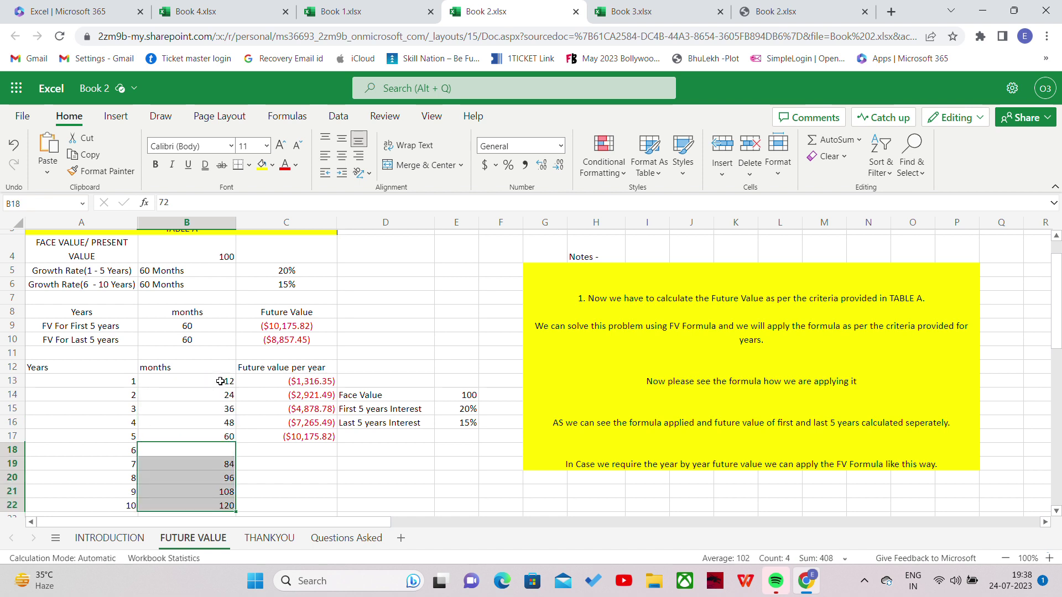
Copy the month values 12 to 60 from B13:B17 into B18:B22 for years 6 to 10.
left_click_drag(221, 381, 210, 441)
key("ctrl+c")
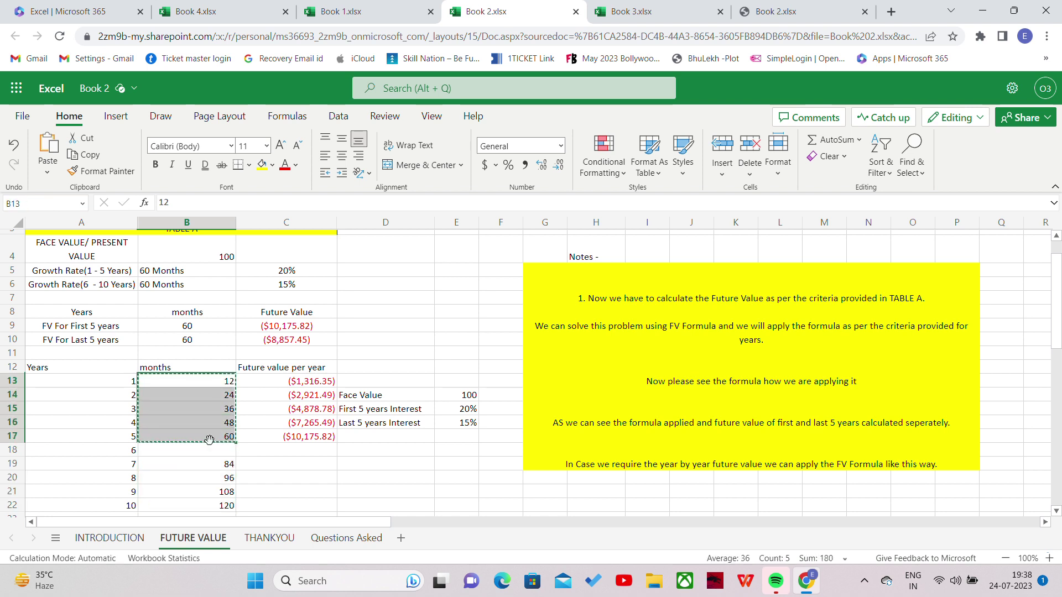
left_click(217, 451)
key("ctrl+v")
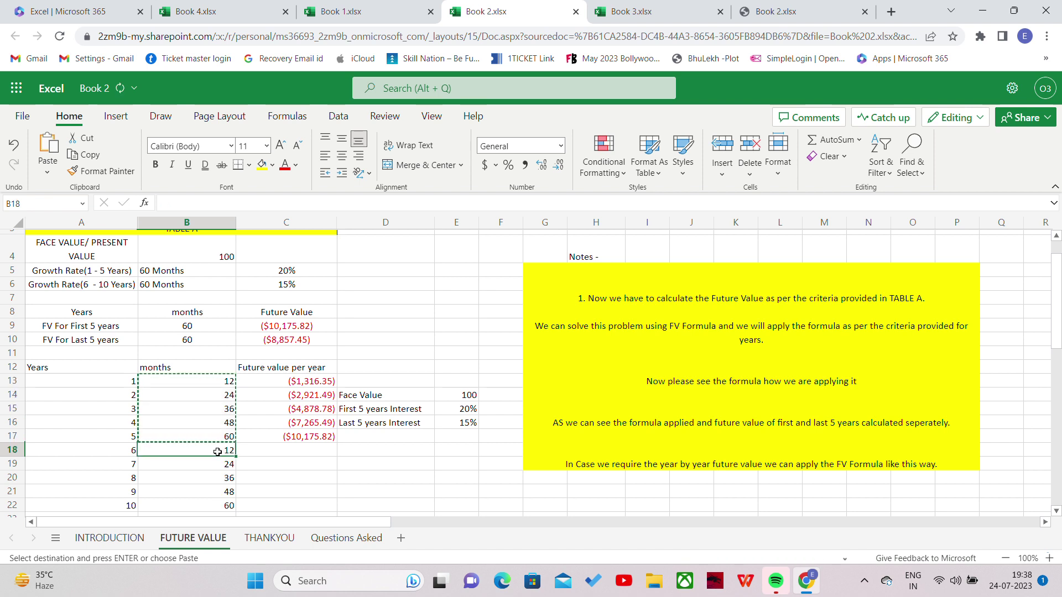
Write the year 6 future value formula =fv(E16/12,B18,E14) in C18.
left_click(323, 452)
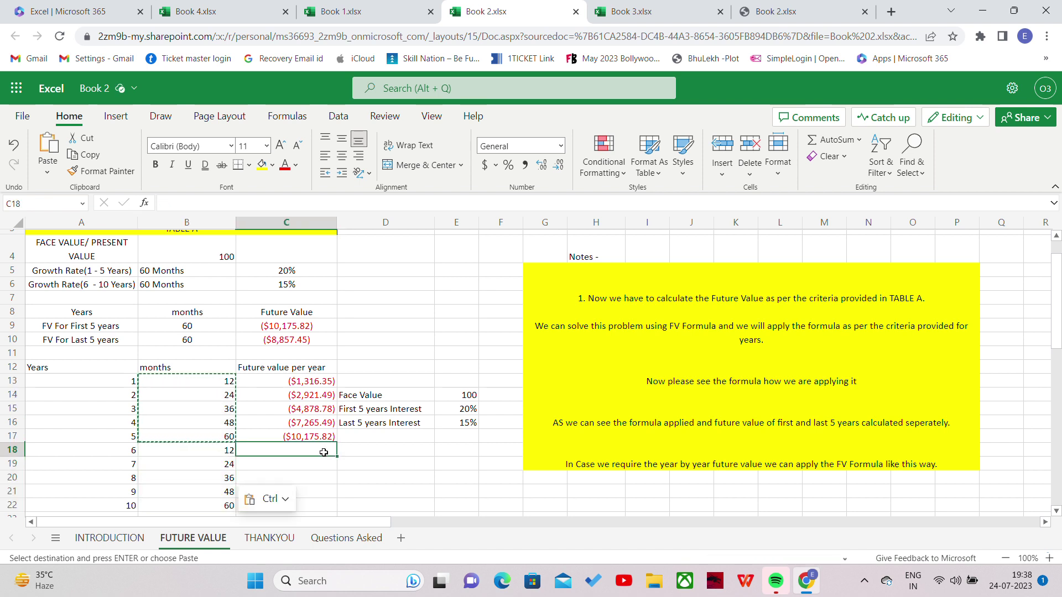
type("=fv")
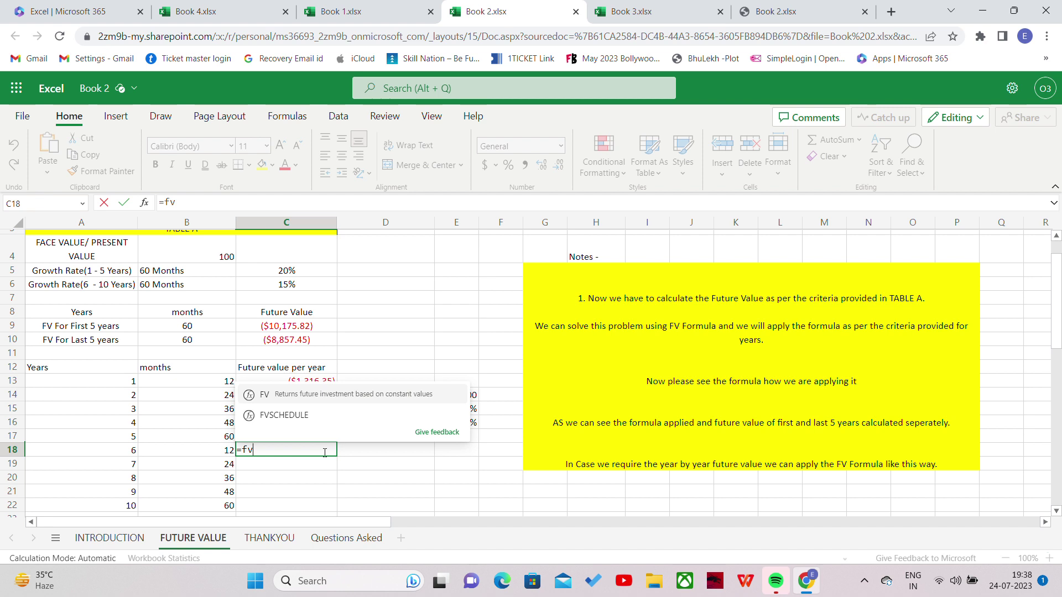
type("(")
left_click(448, 423)
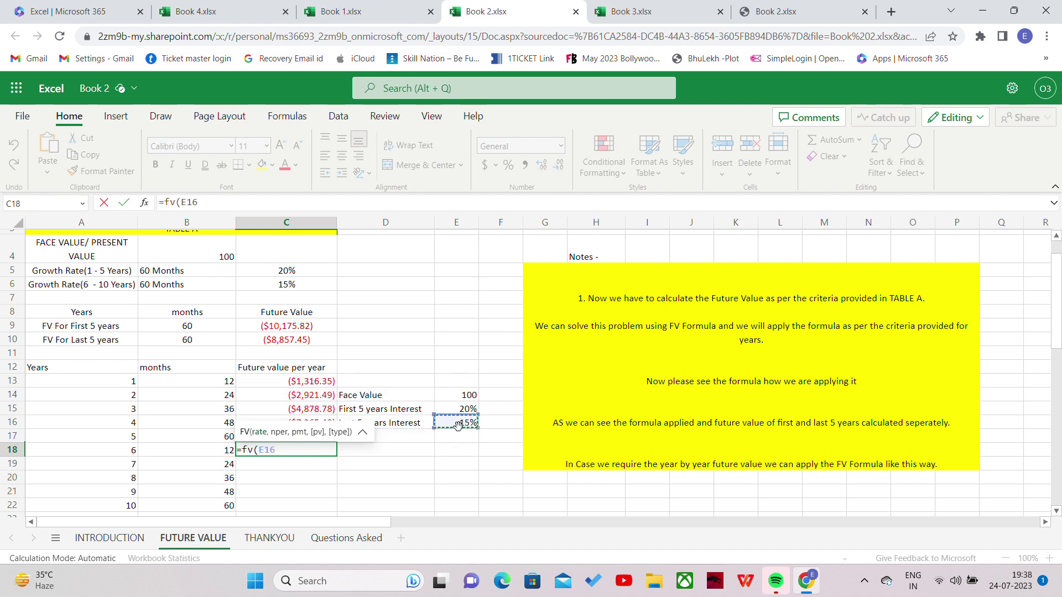
type("/")
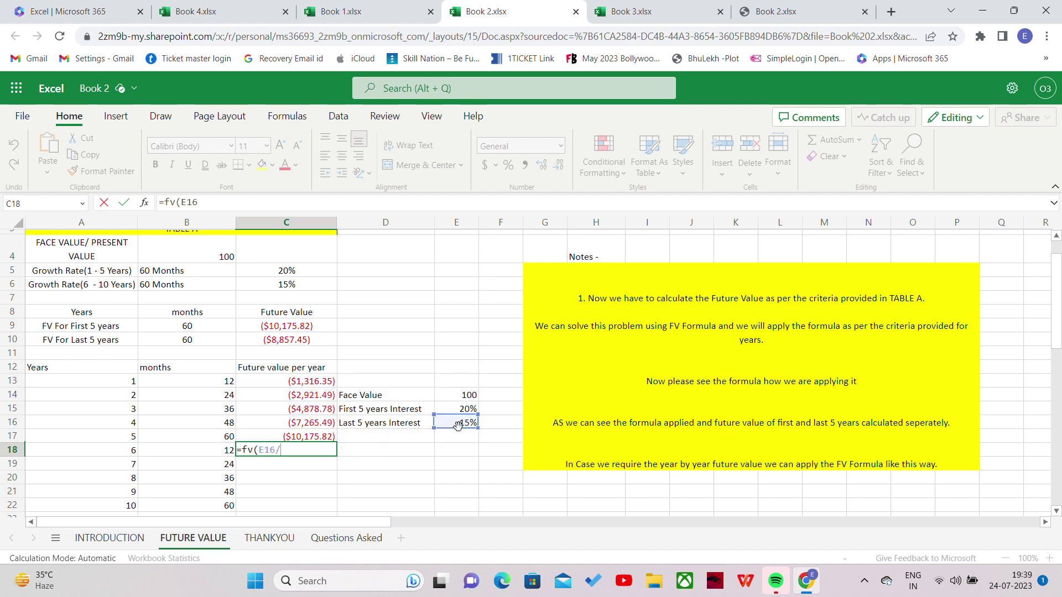
type("12")
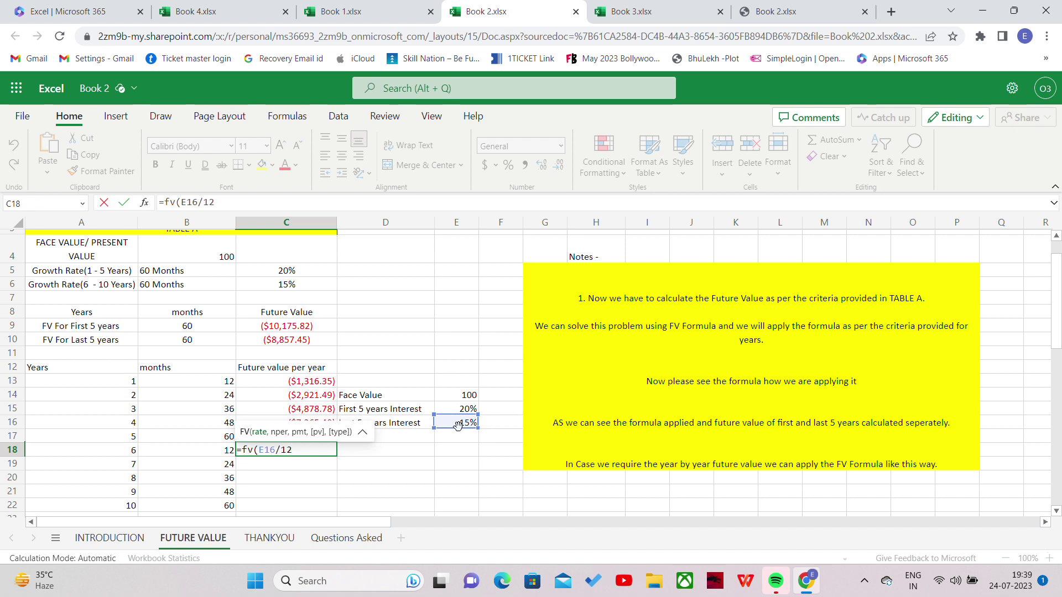
type(",")
left_click(215, 448)
type(",")
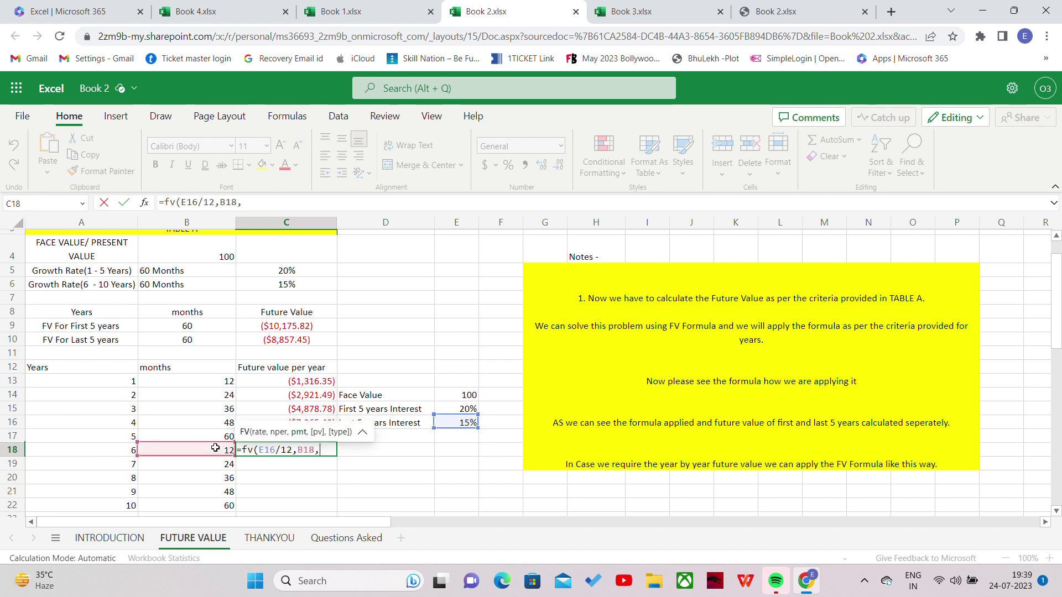
left_click(454, 394)
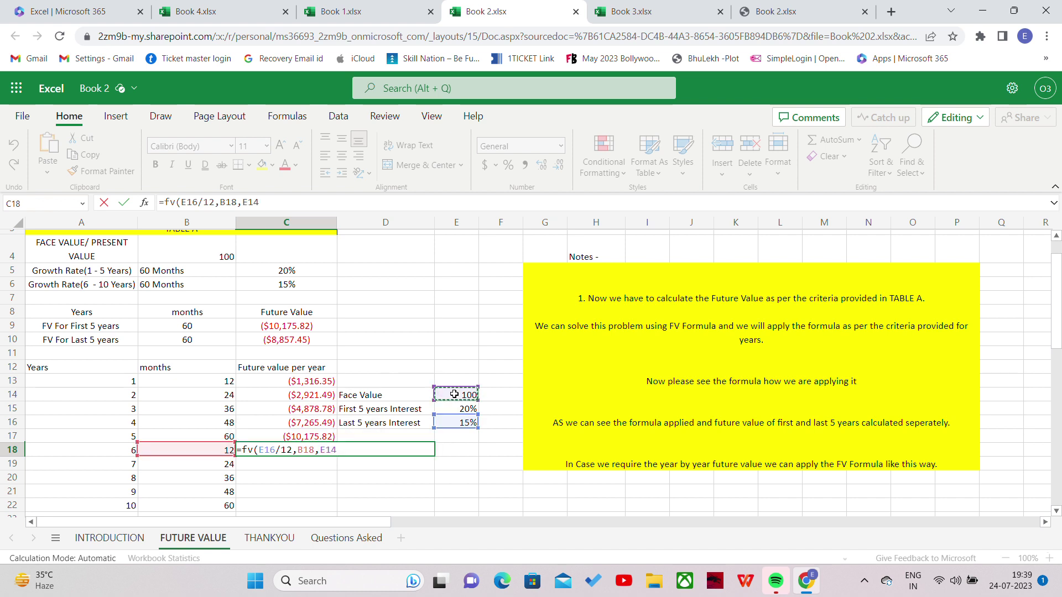
type(")")
Make the E14 and E16 references in the C18 formula absolute and fill the formula down through C22.
left_click(324, 450)
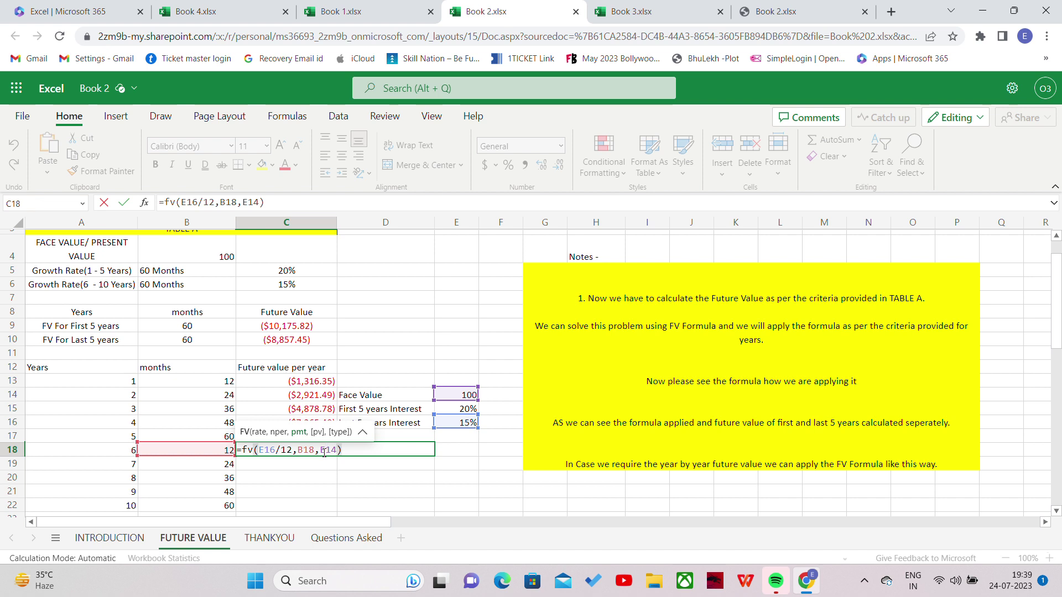
key("F4")
left_click(263, 451)
key("F4")
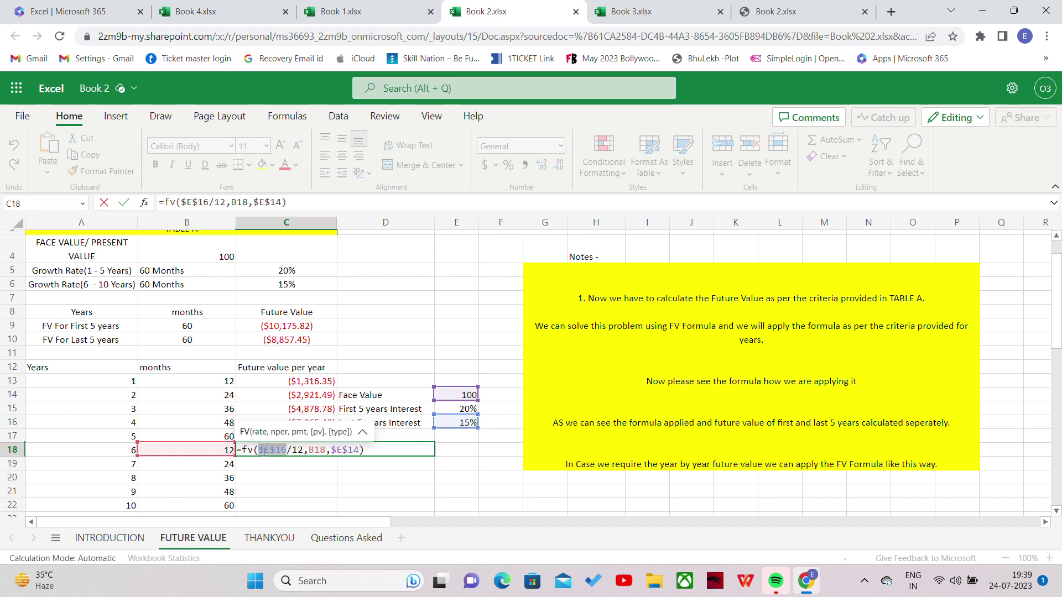
key("Return")
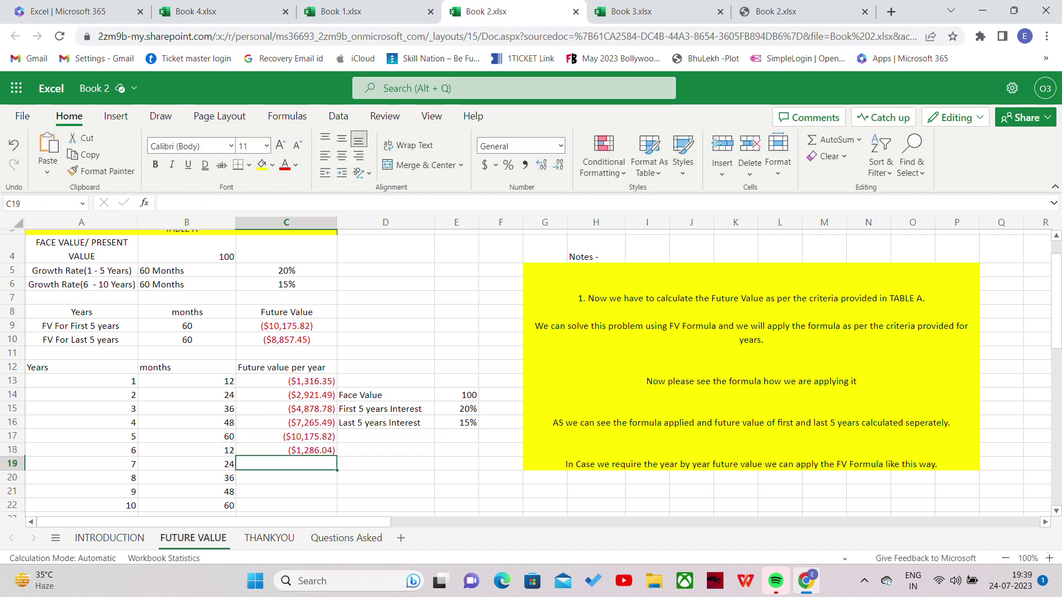
left_click(306, 449)
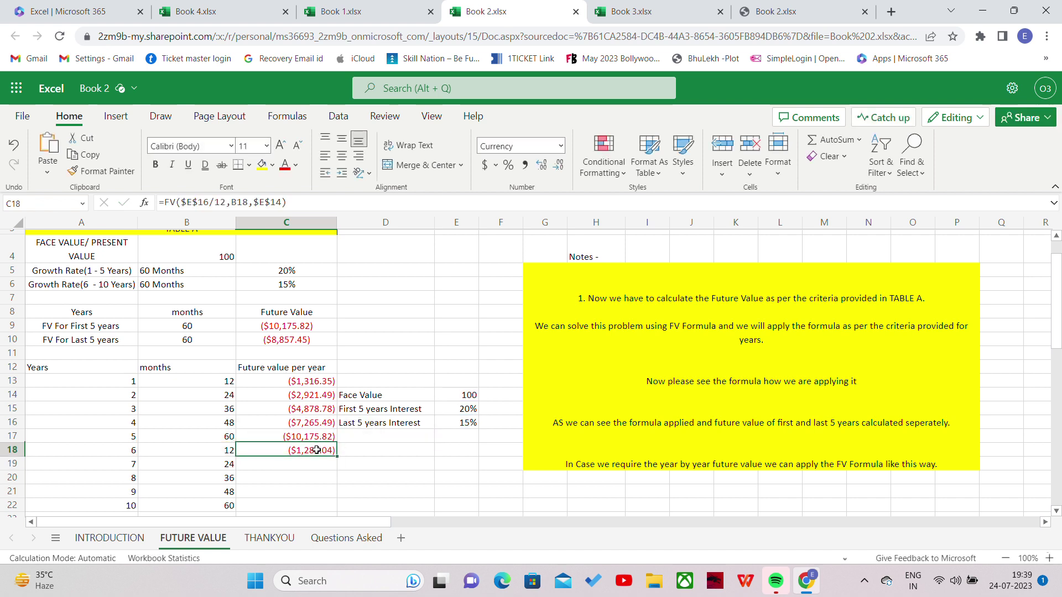
left_click_drag(337, 457, 339, 501)
left_click(368, 490)
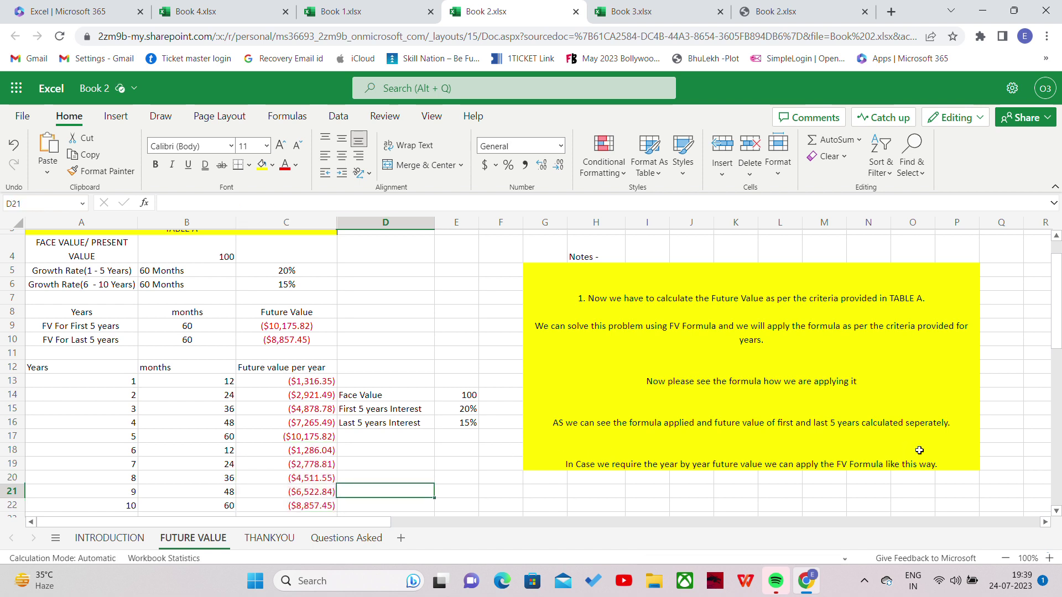
Append "We can see the result received by both is same for first and last 5 years. We have to" to the G17 note.
double_click(939, 464)
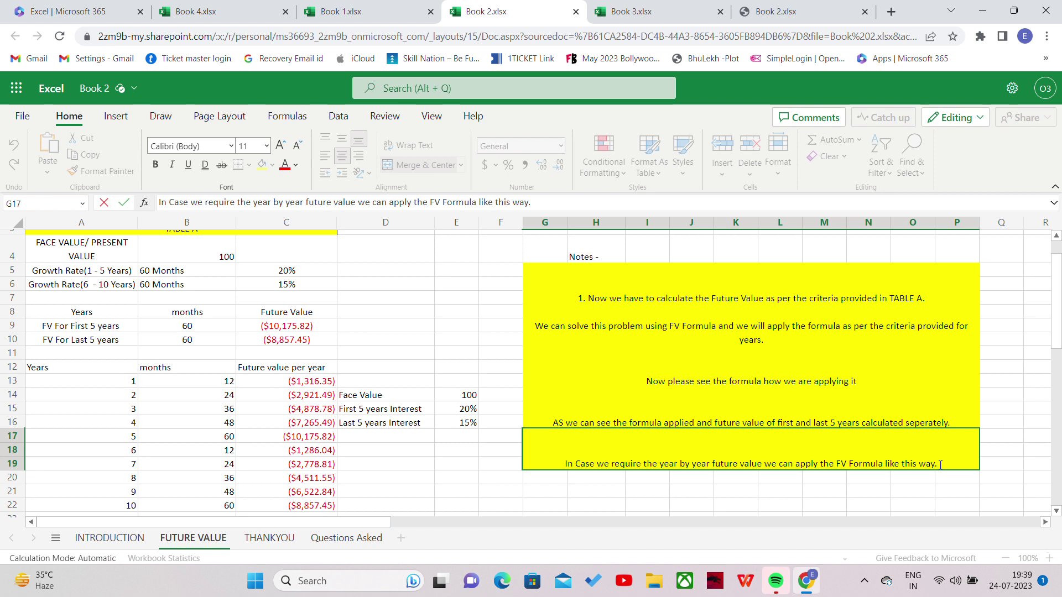
type("We can")
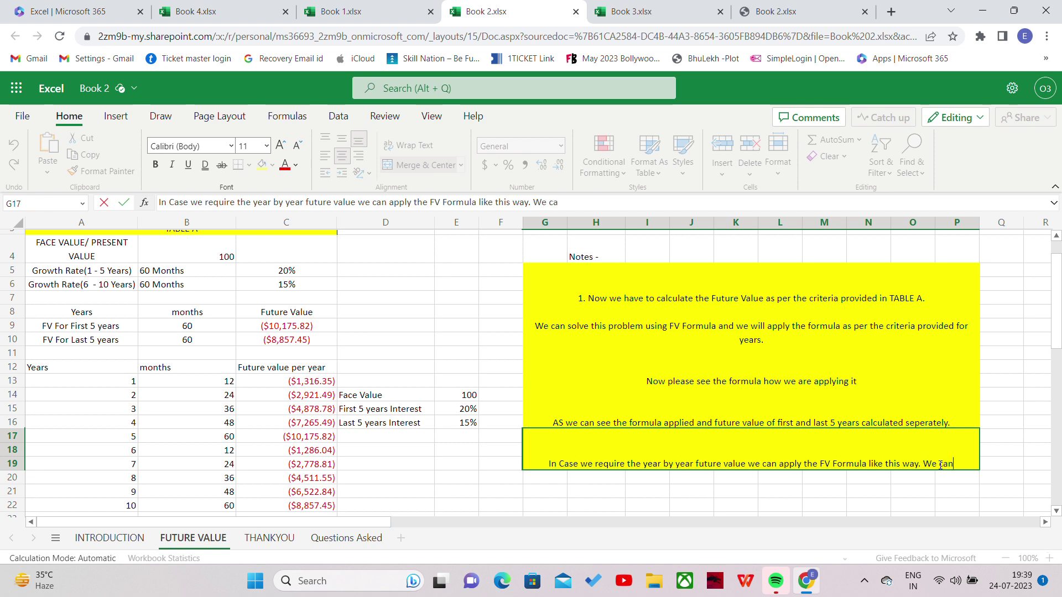
type(" see the r")
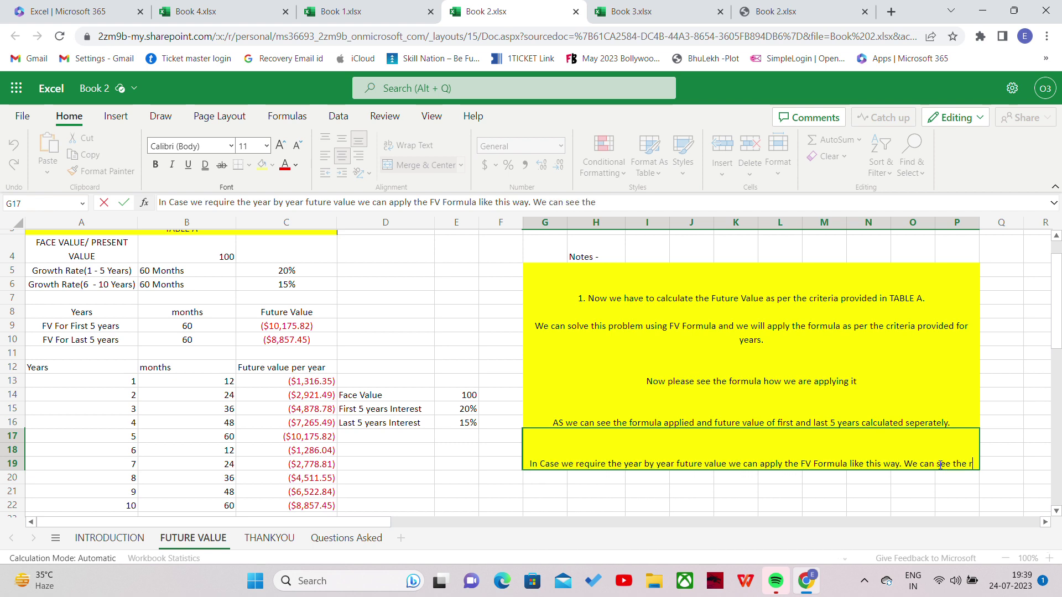
type("esult re")
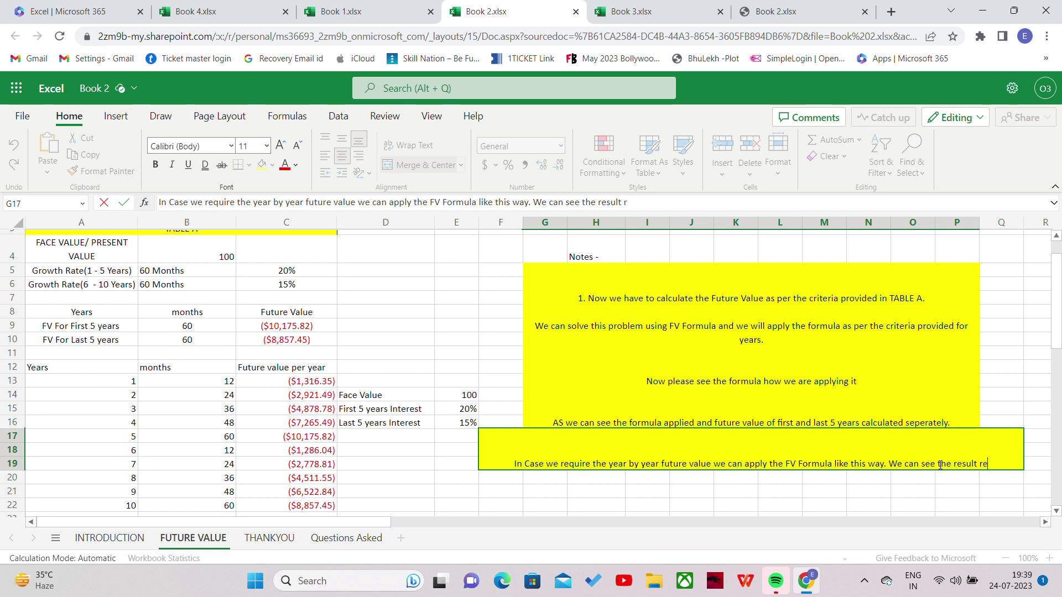
type("ceived by ")
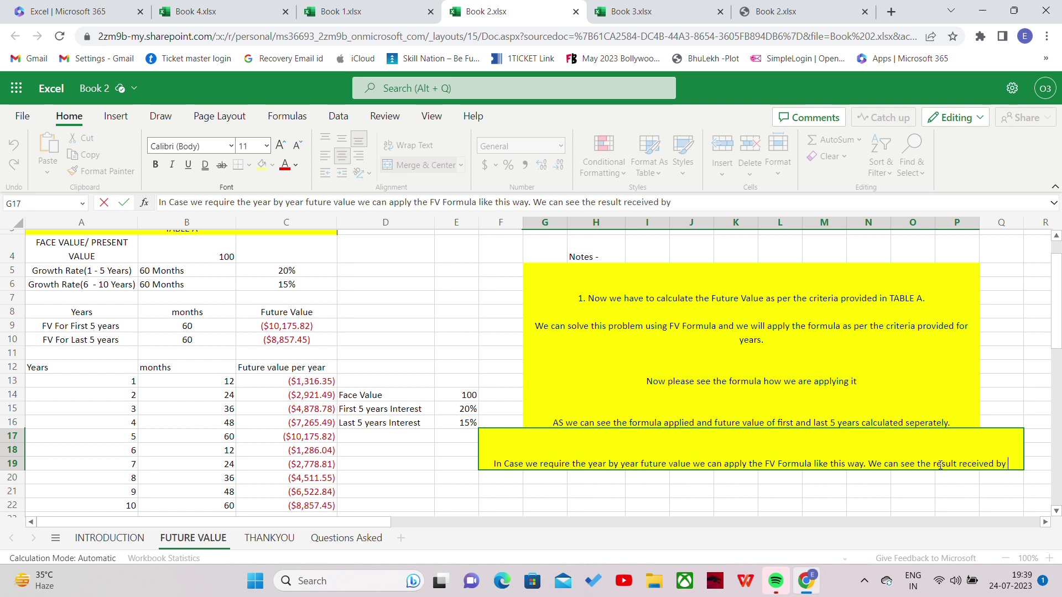
type("both is same")
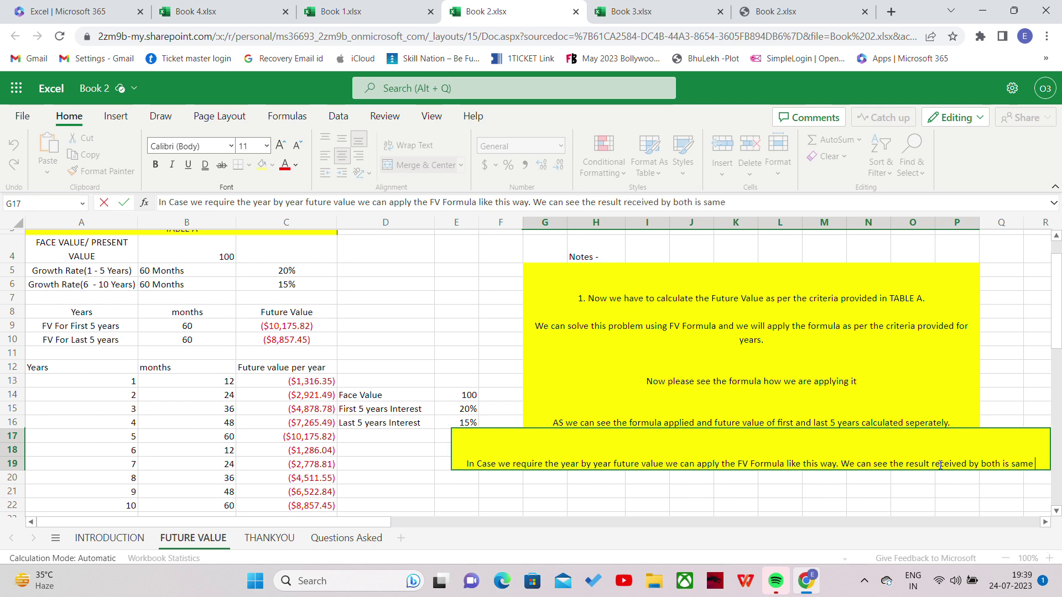
type(" for ")
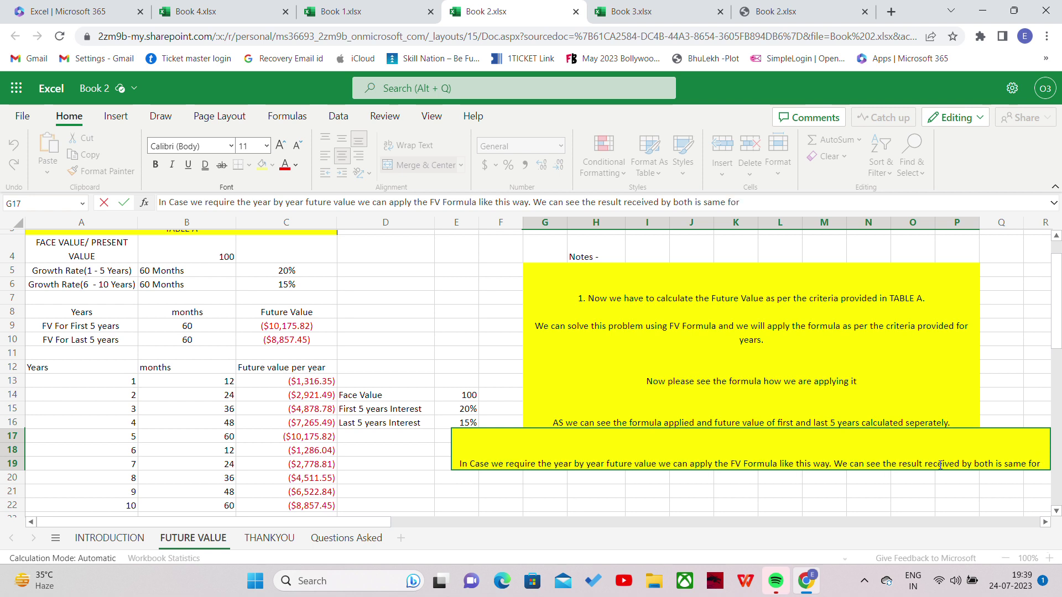
type("first a")
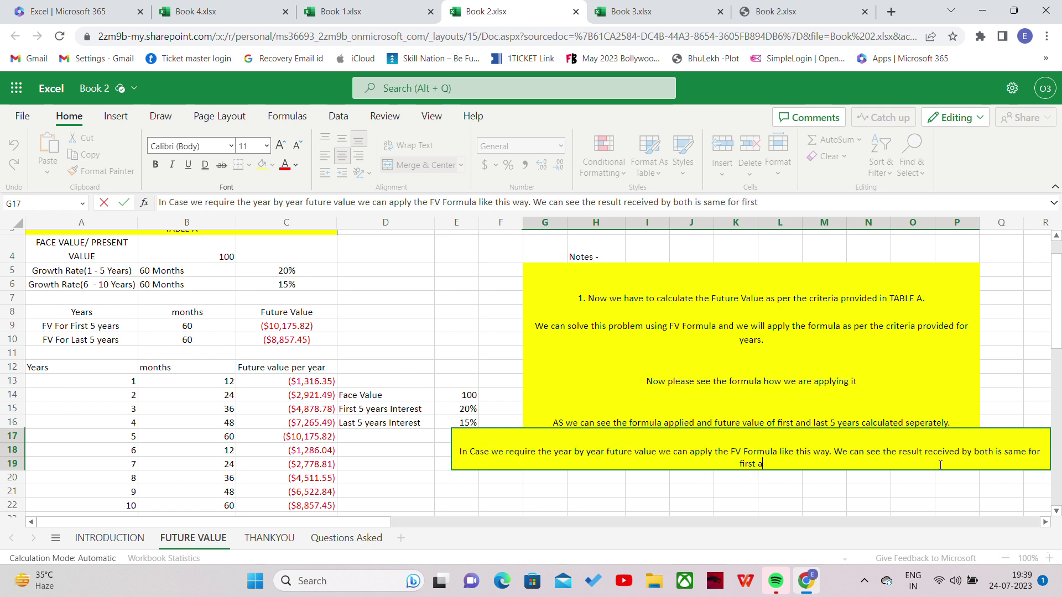
type("nd last 5")
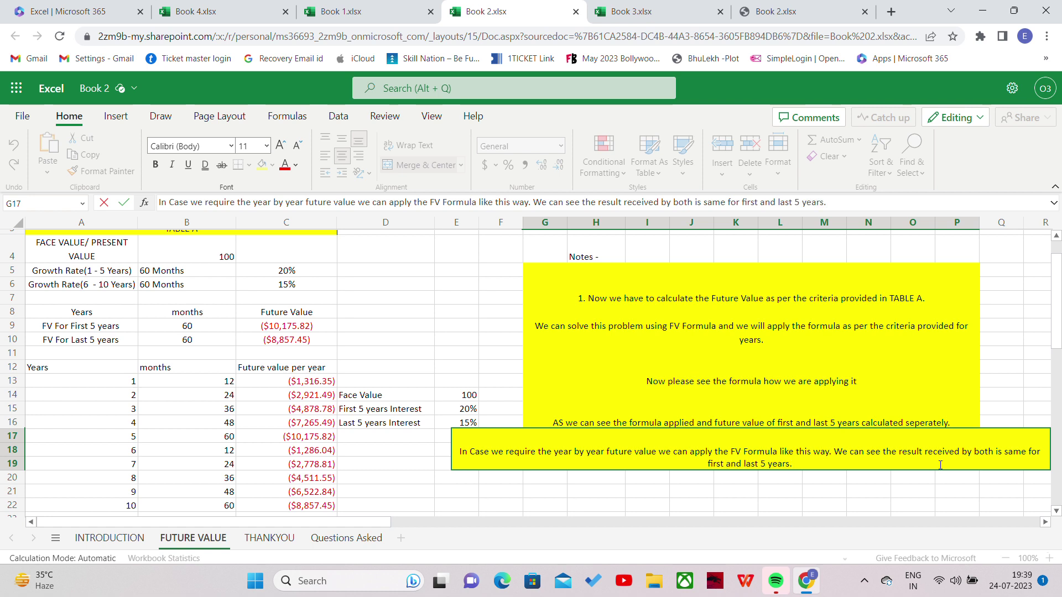
type("years. We have to ")
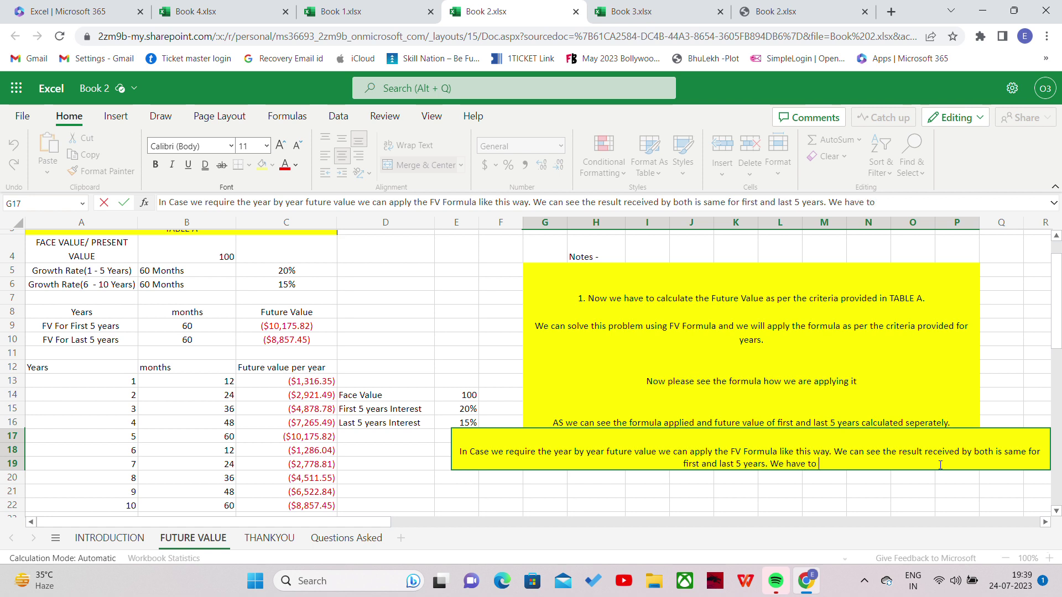
Continue the G17 note with "lock the cells of face value which is 100 and interest rate by pressing F4 Key.".
type("lock the ")
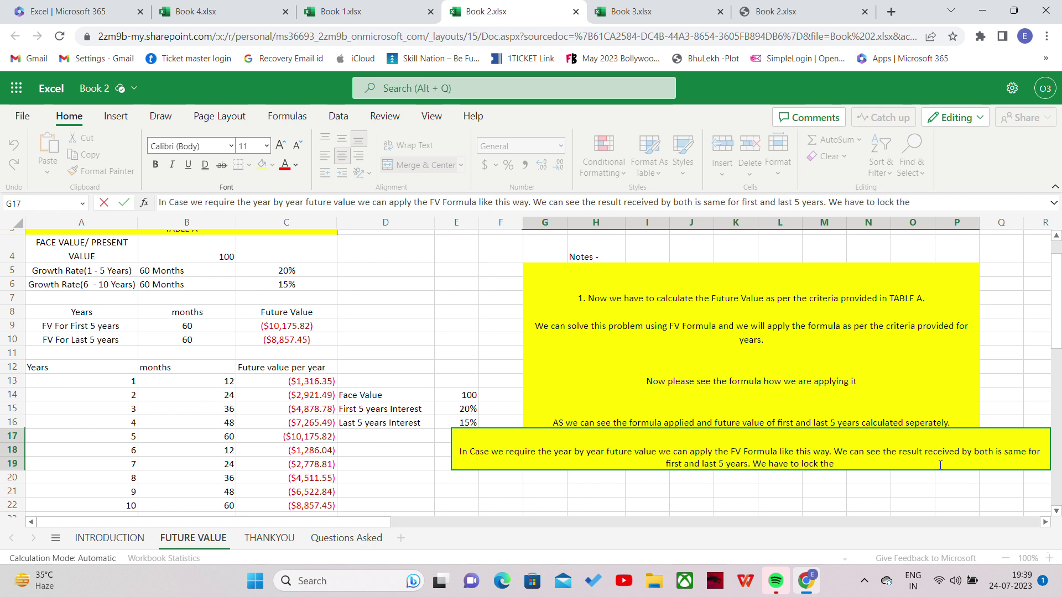
type("cells")
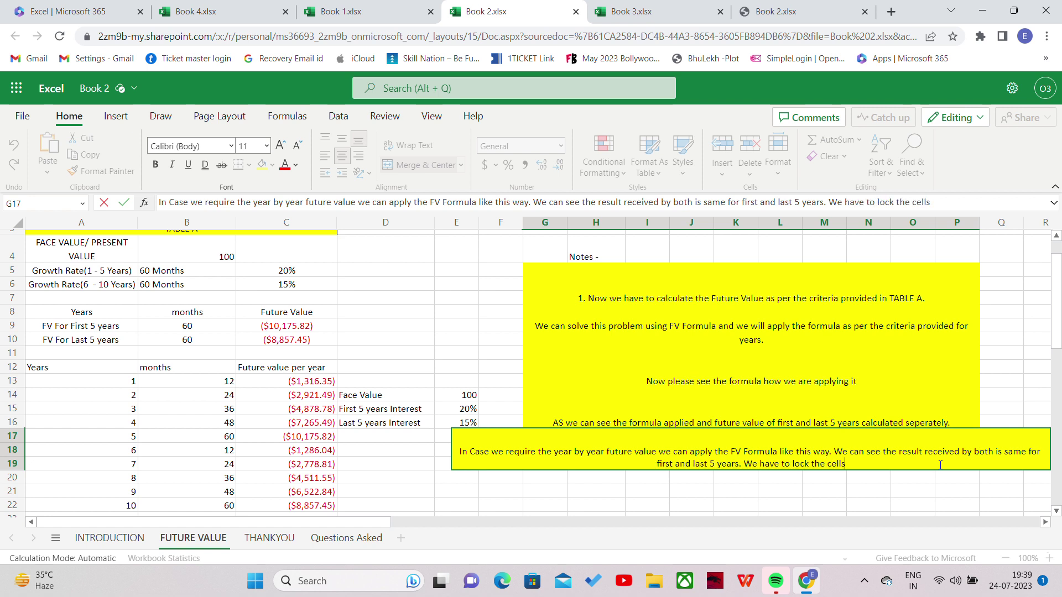
type(" of")
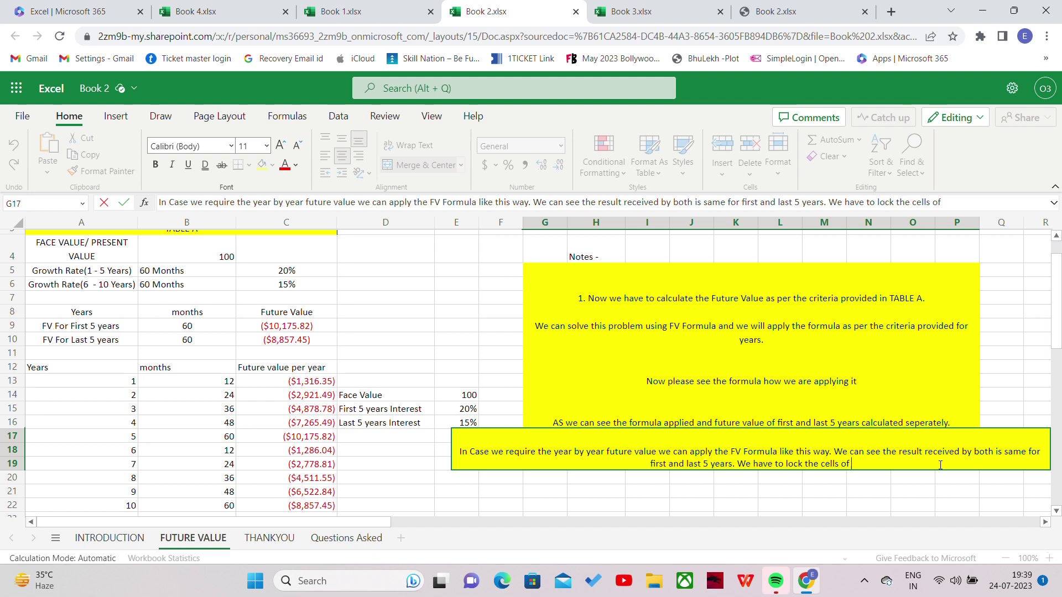
type(" face")
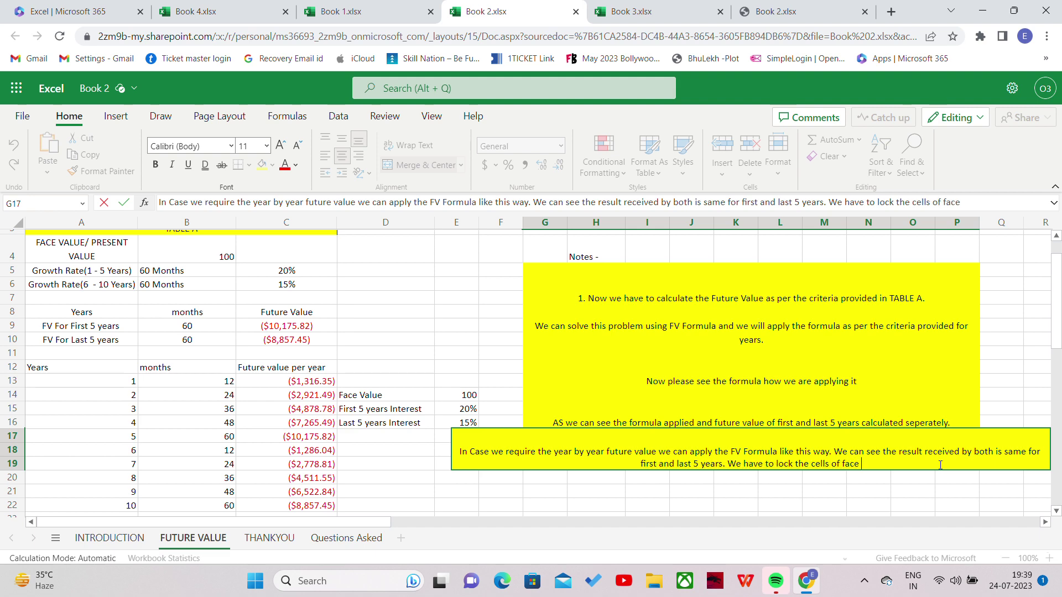
type(" value w")
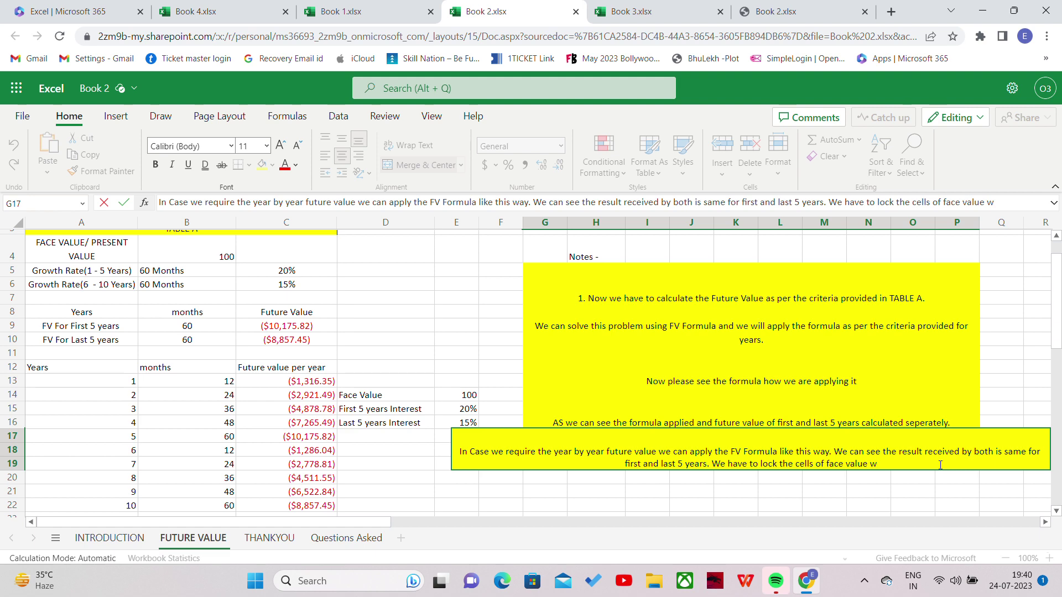
type("hich is 1")
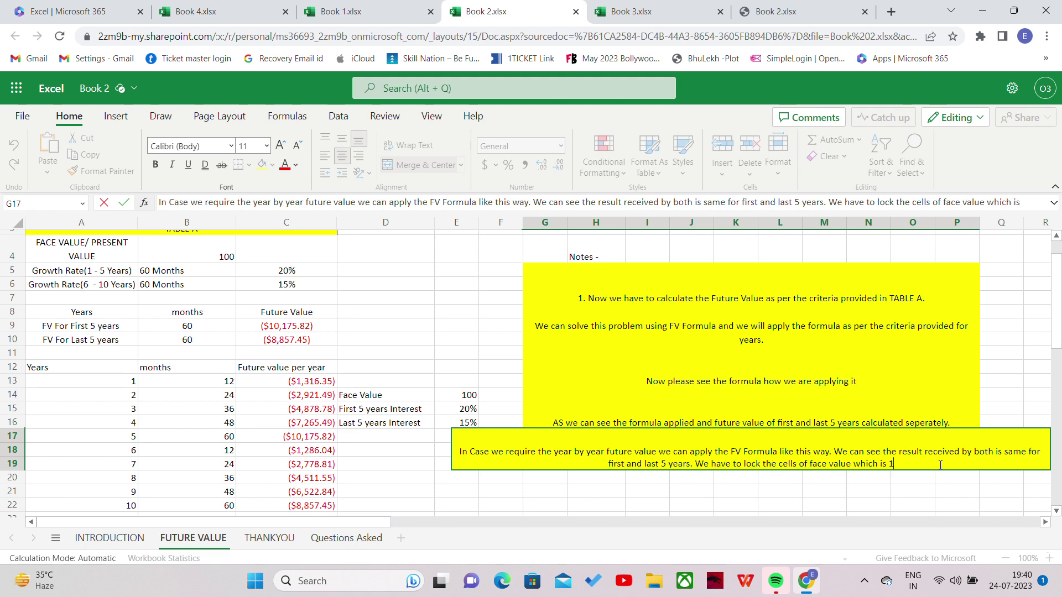
type("00 and ")
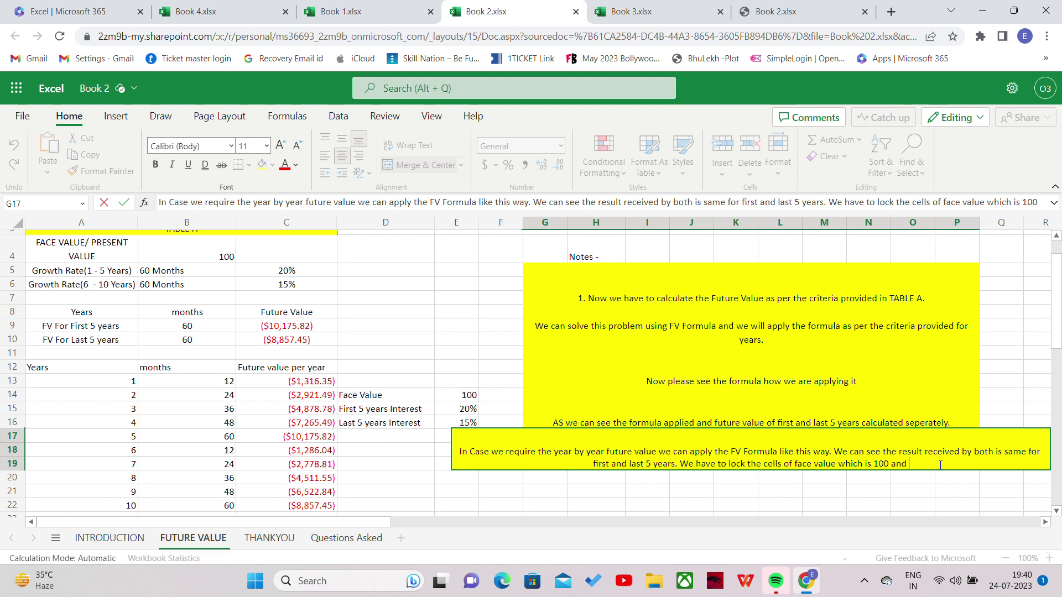
type("int")
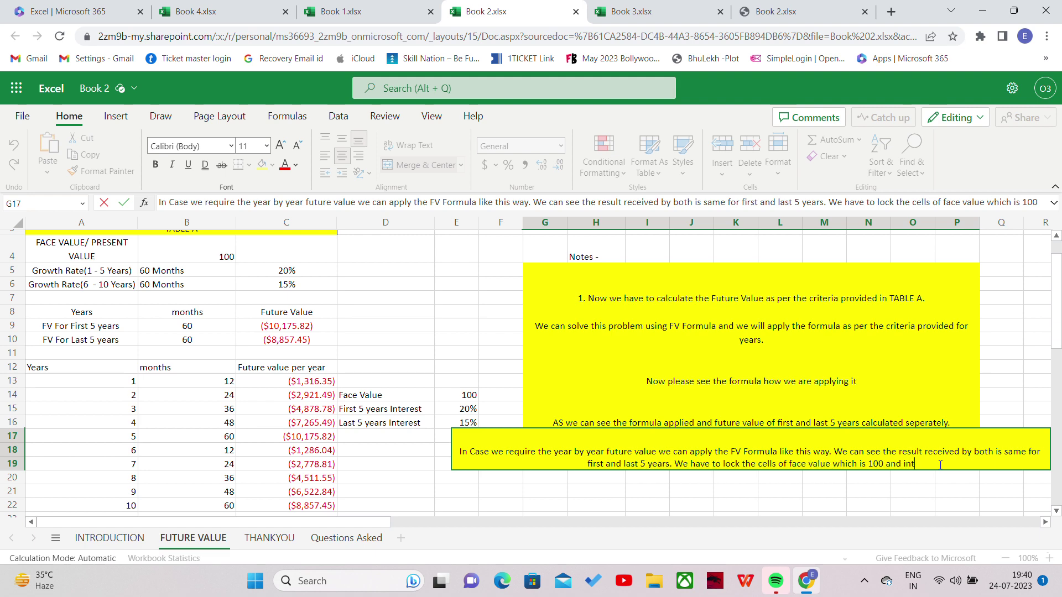
type("erest ")
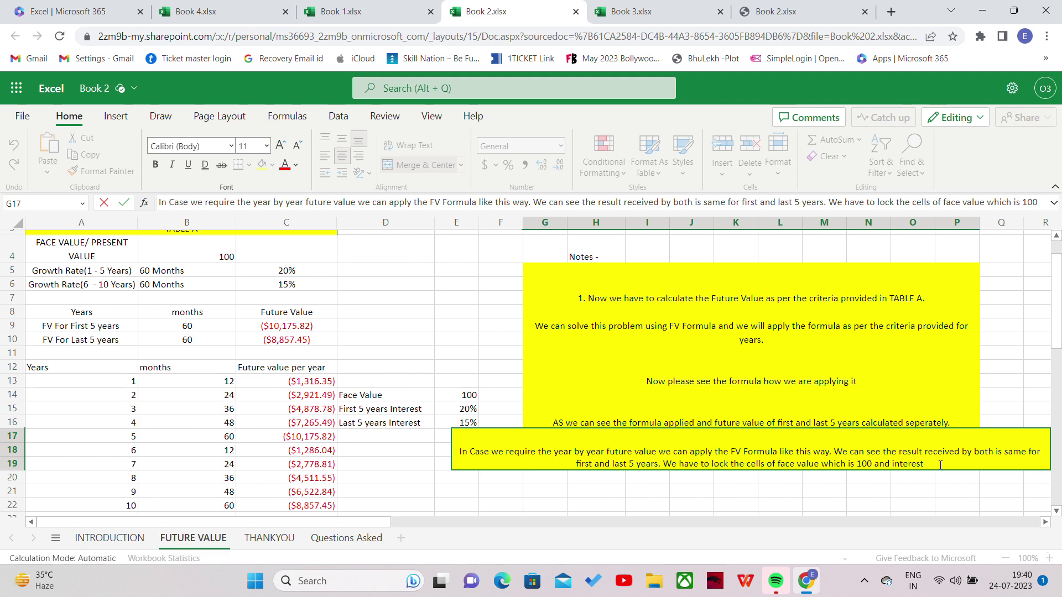
type("rate ")
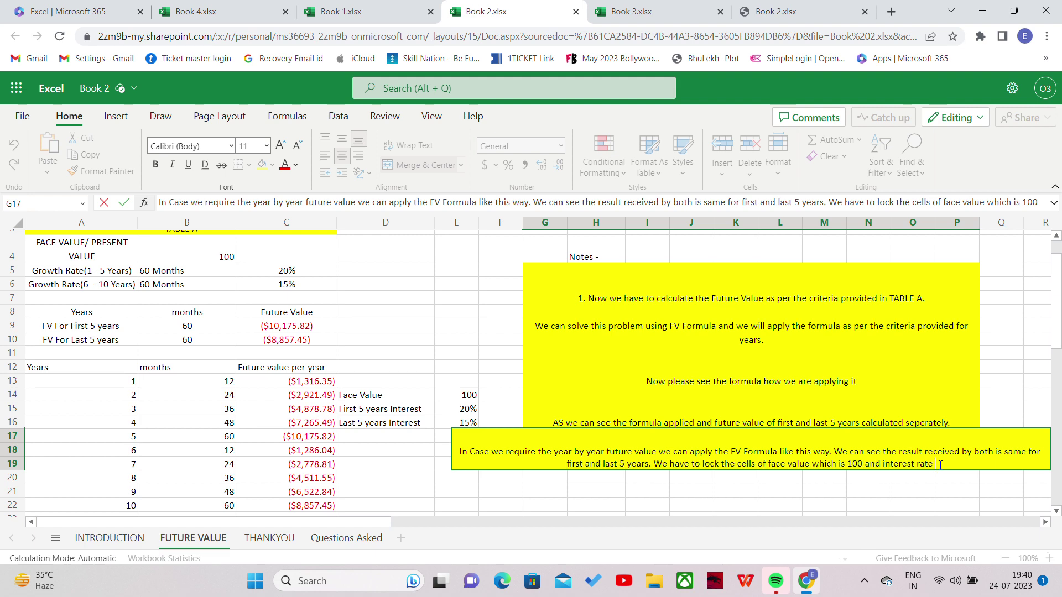
type("by pres")
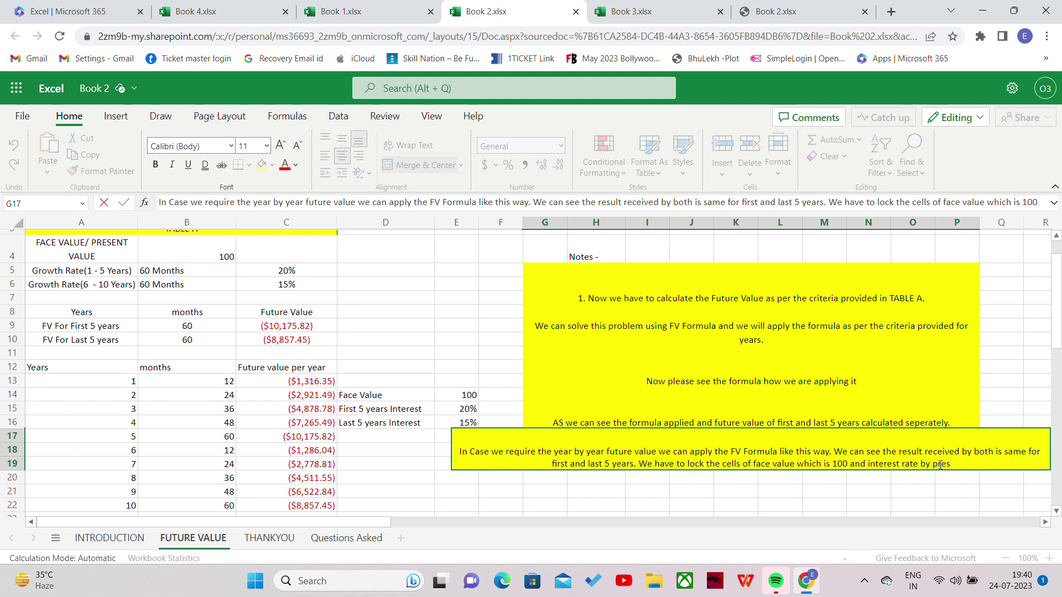
key("BackSpace")
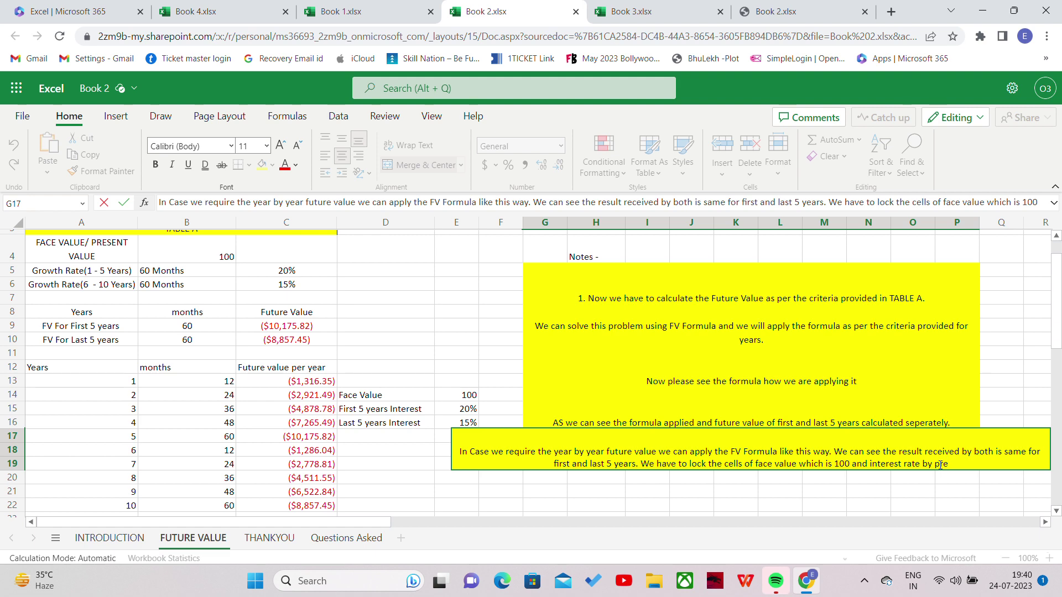
type("ssing ")
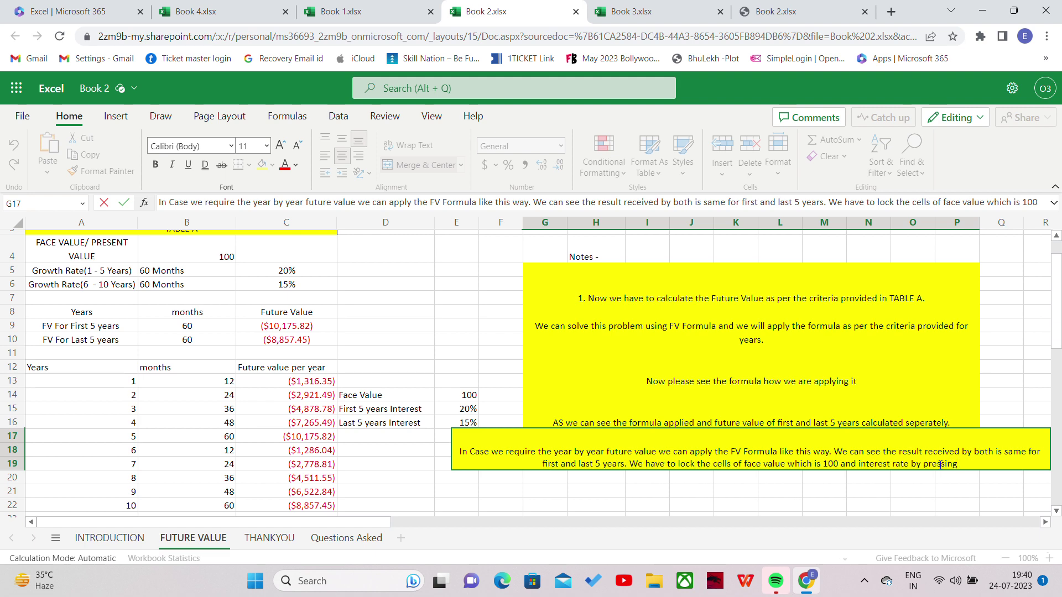
type("F4")
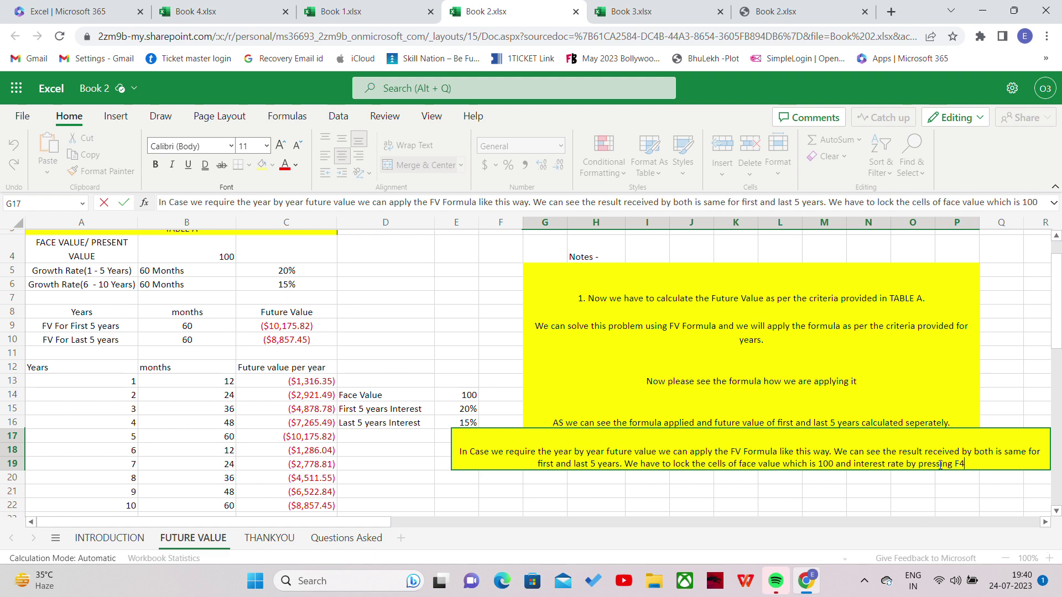
type(" Key.")
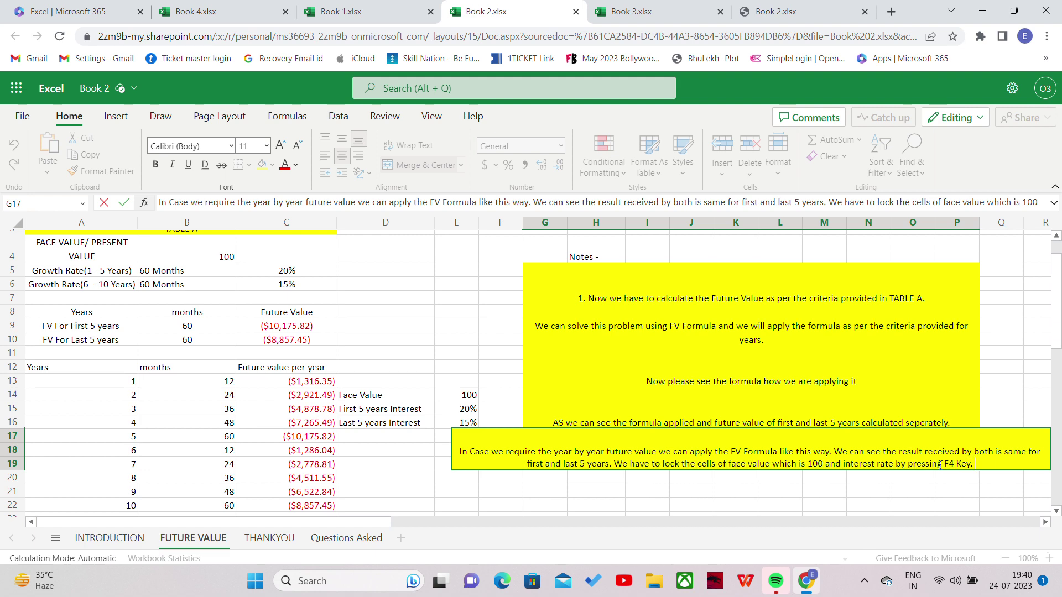
Finish the G17 note with the sentence "We dont have to lock the months selected.".
type("We dont hav")
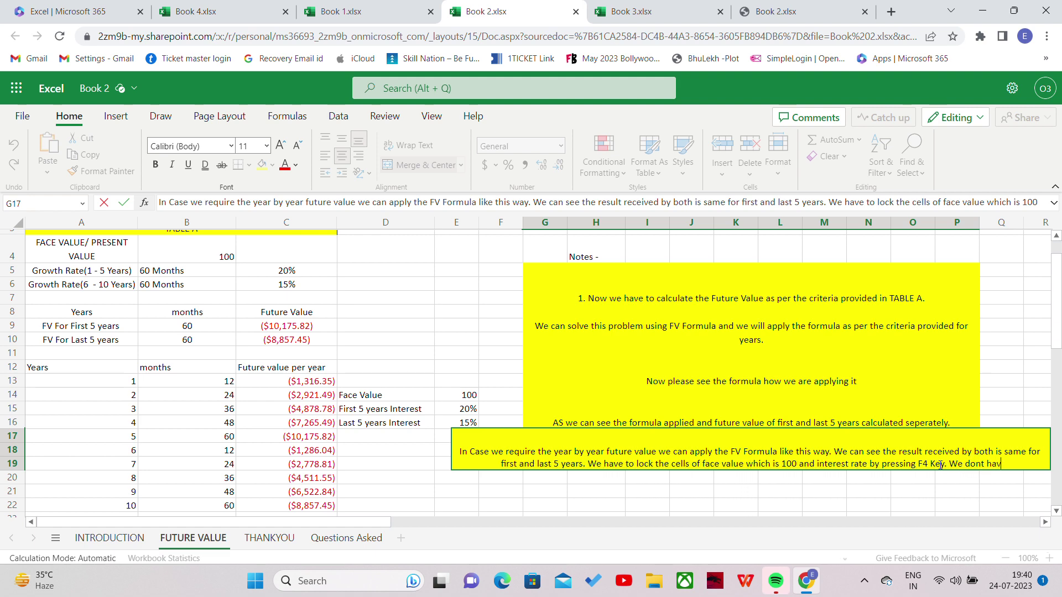
type("e to lock the ")
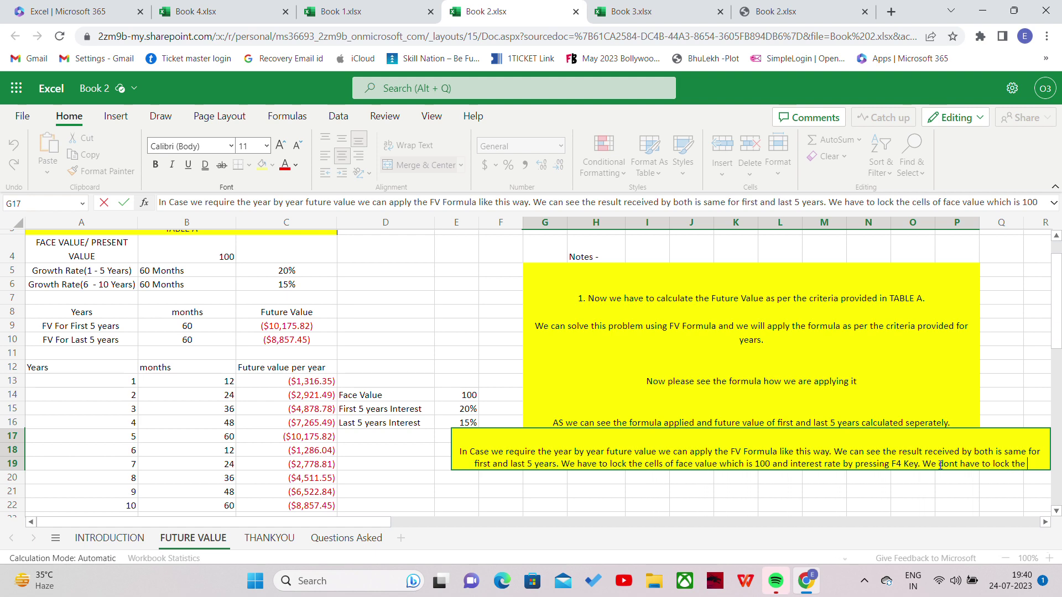
type("month")
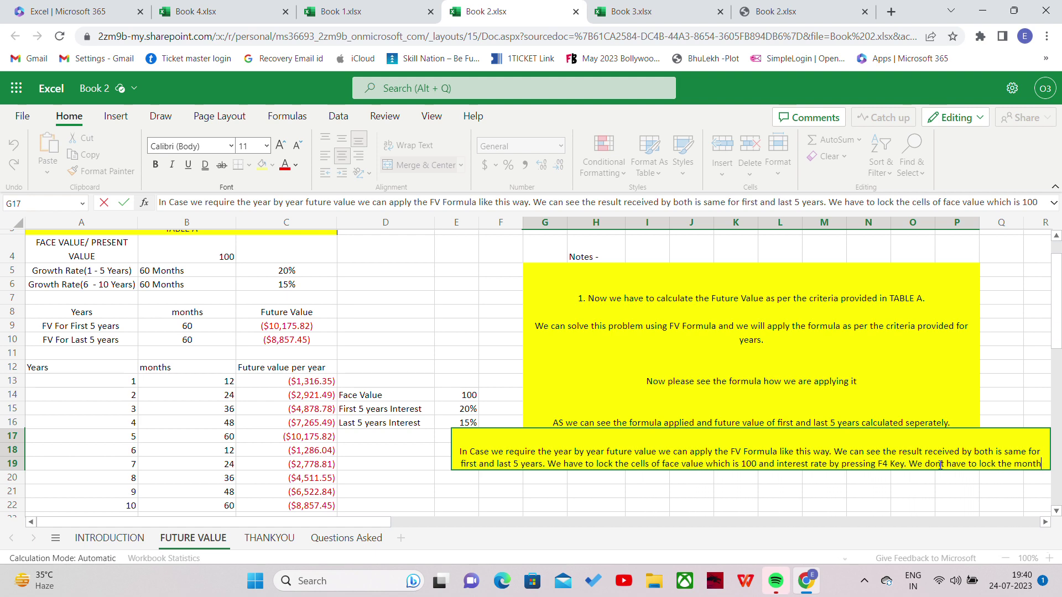
type("s sele")
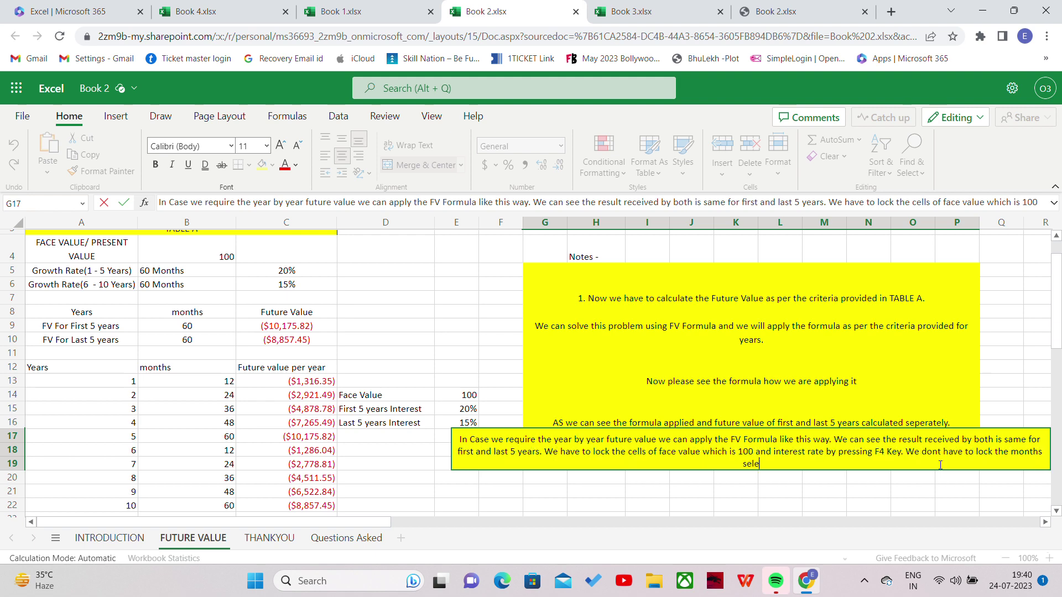
type("cted.")
left_click(858, 385)
Wrap the text of the G17 note and make all the notes in G5:P19 bold.
left_click(784, 461)
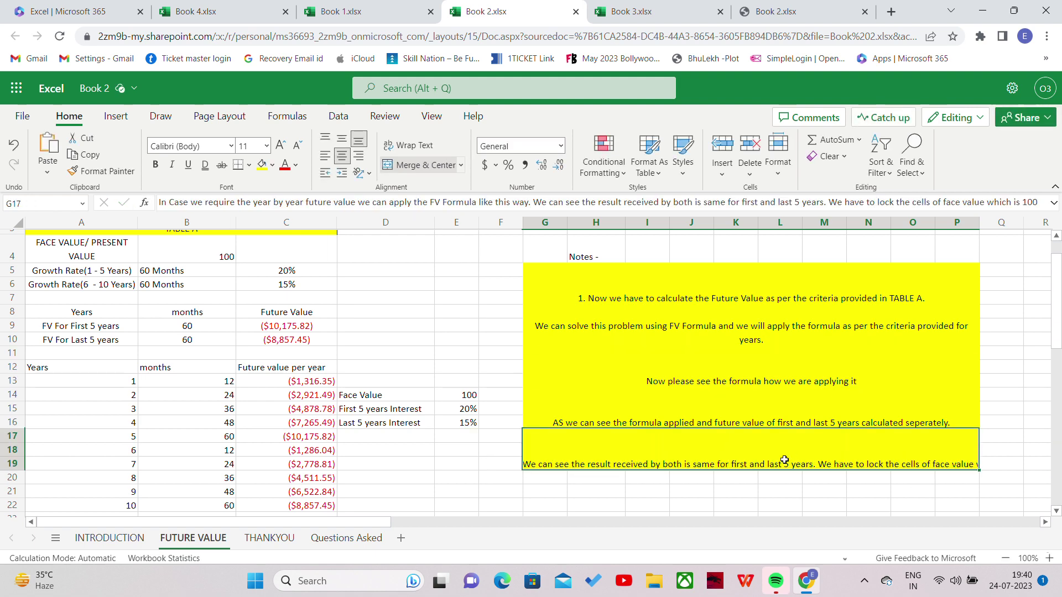
left_click(406, 145)
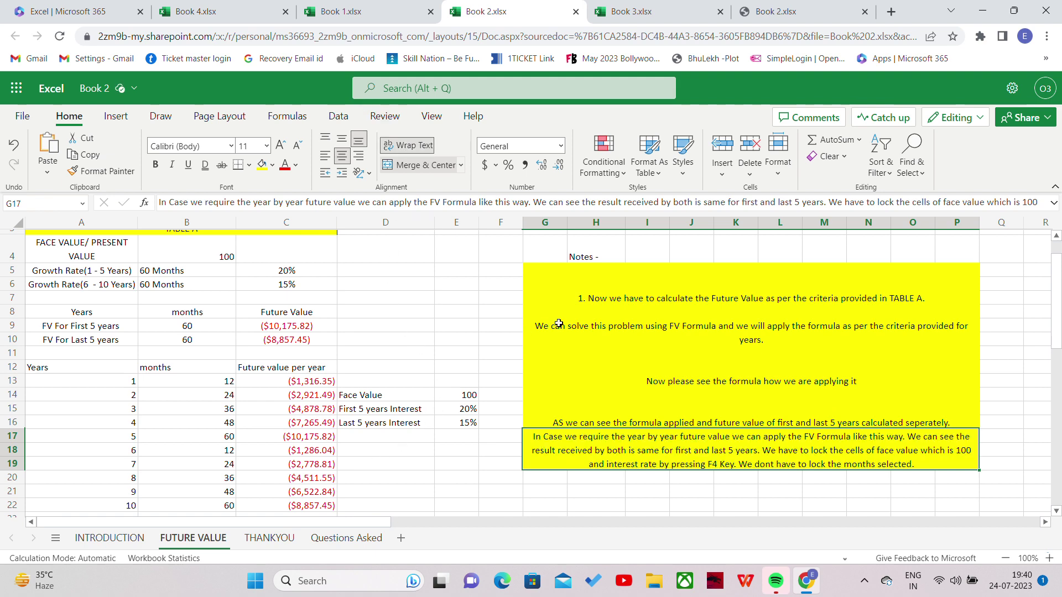
left_click_drag(597, 292, 552, 437)
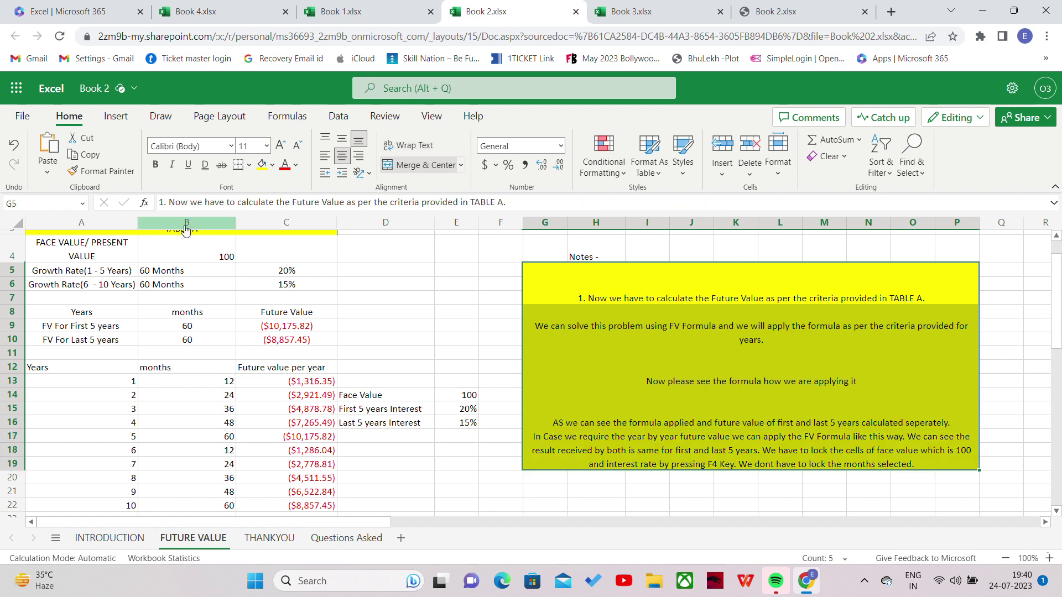
left_click(155, 164)
left_click(376, 492)
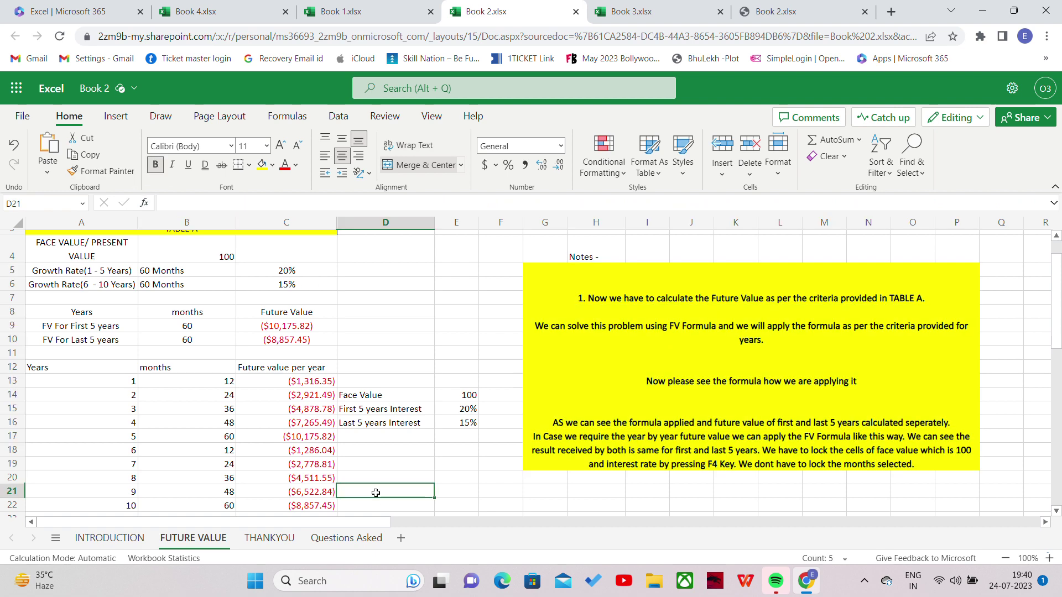
Review the year 10 future value formula in C22 without changing it, and show the THANKYOU sheet.
double_click(317, 507)
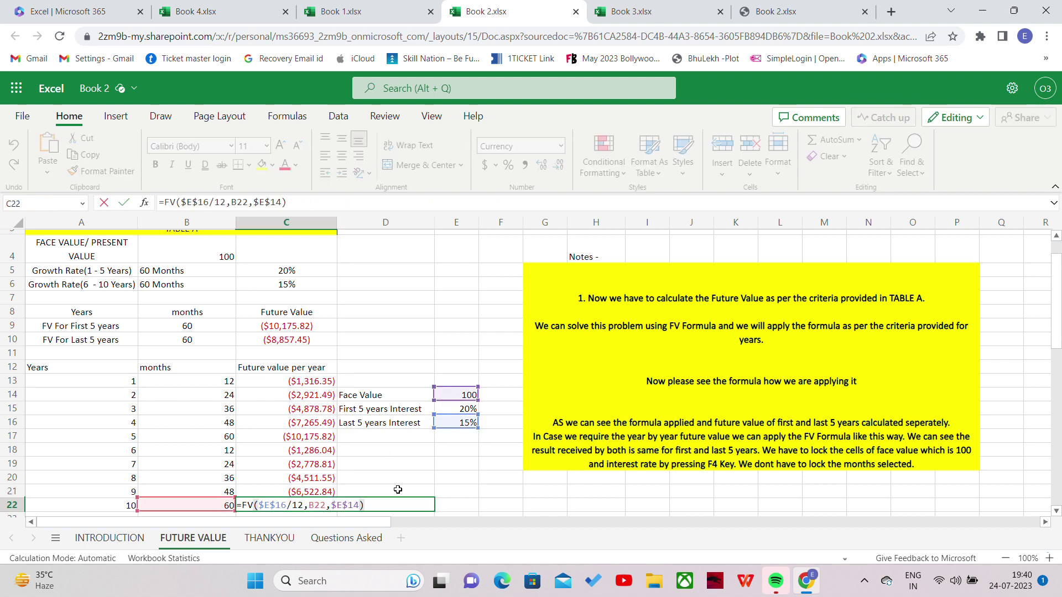
key("Return")
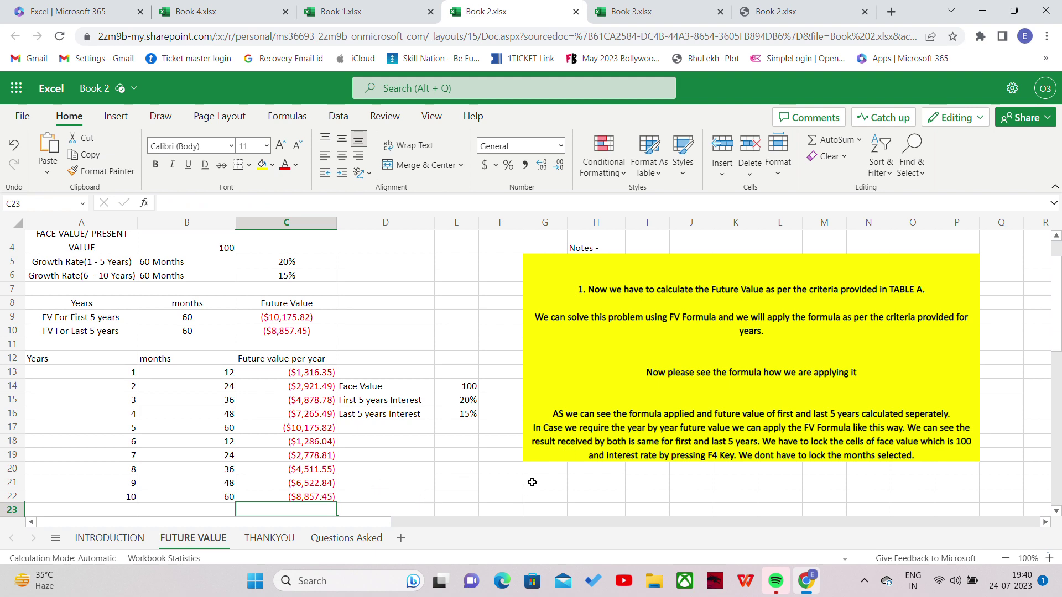
left_click(269, 538)
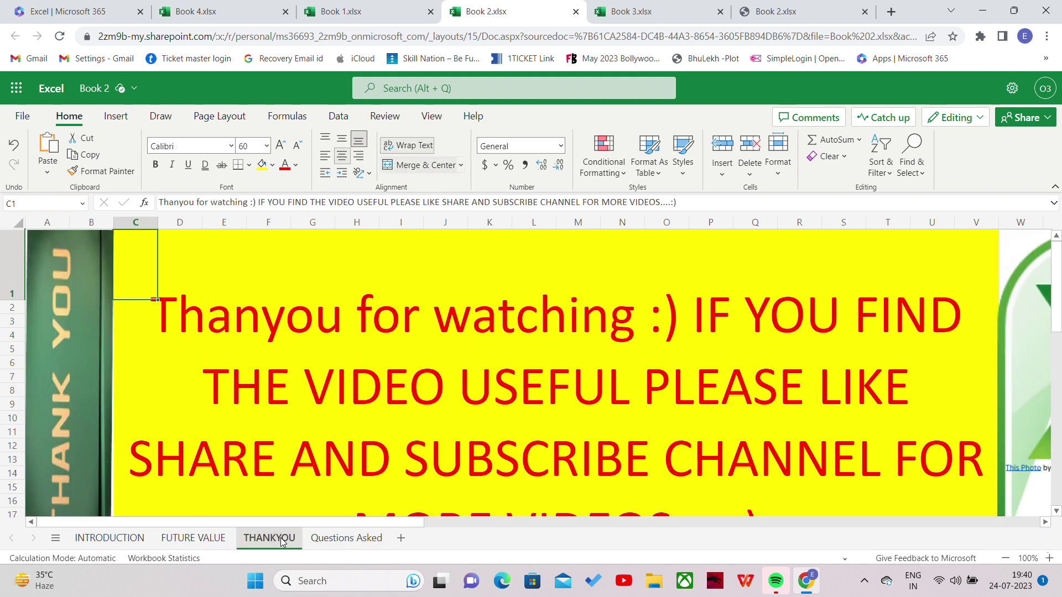